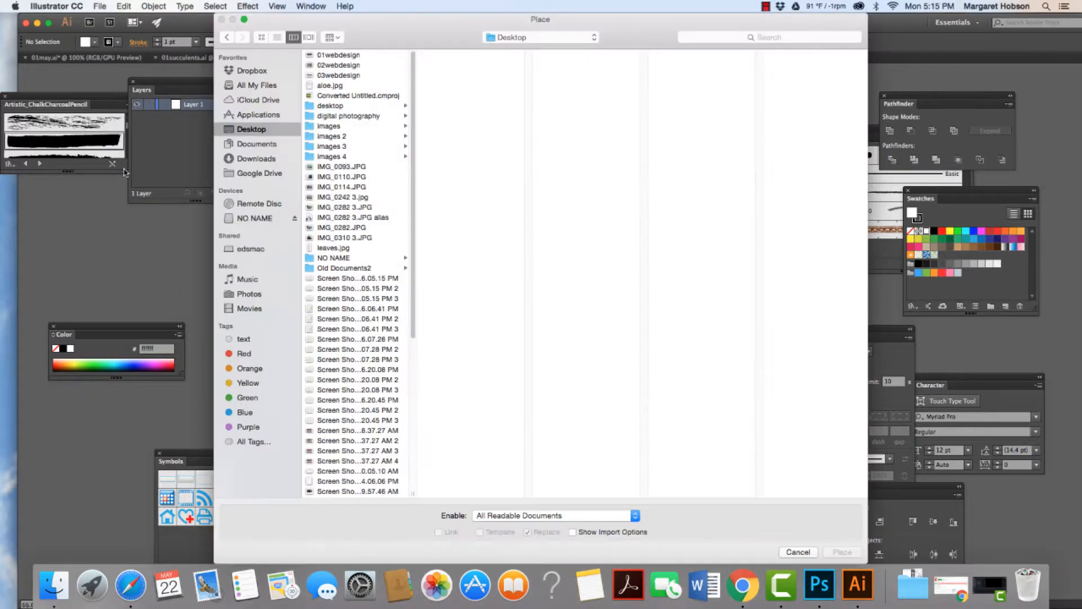
Step: Place aloe.jpg from the Desktop onto the artboard as a linked image and move it up toward the upper half
click(319, 89)
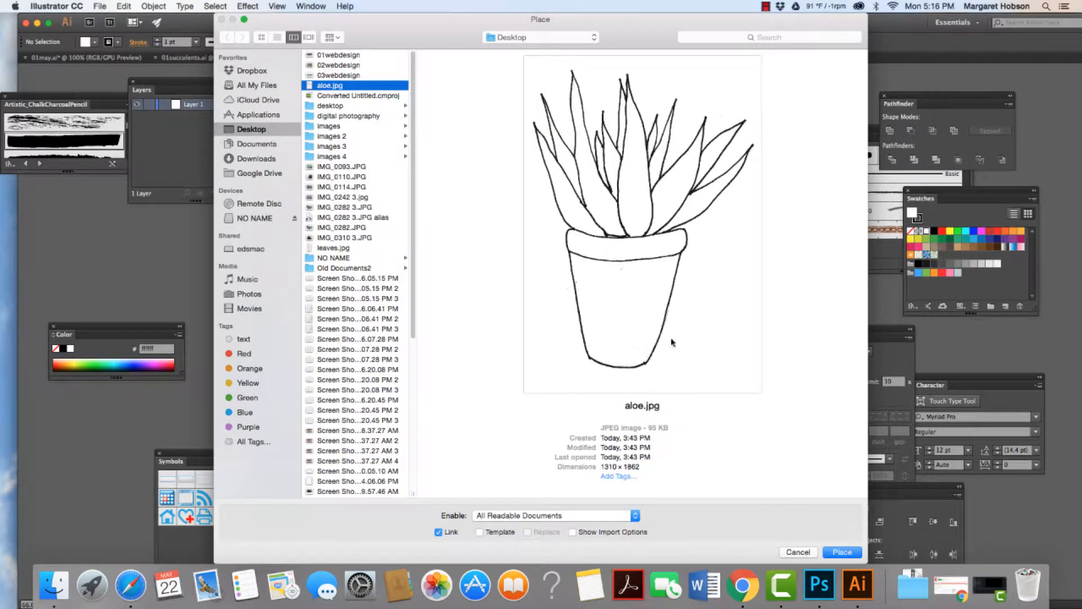
click(844, 553)
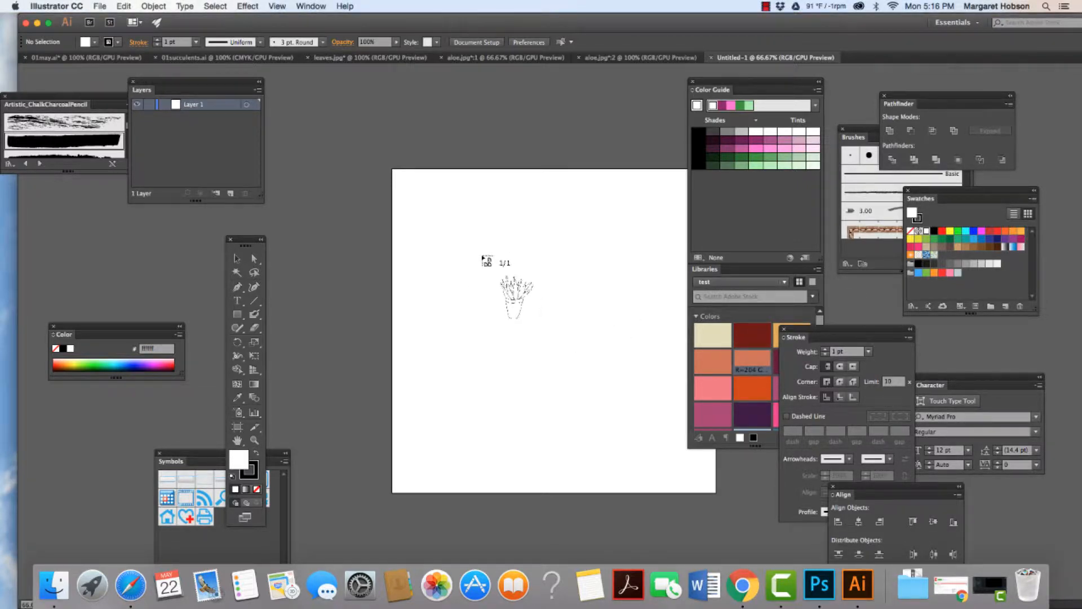
click(483, 251)
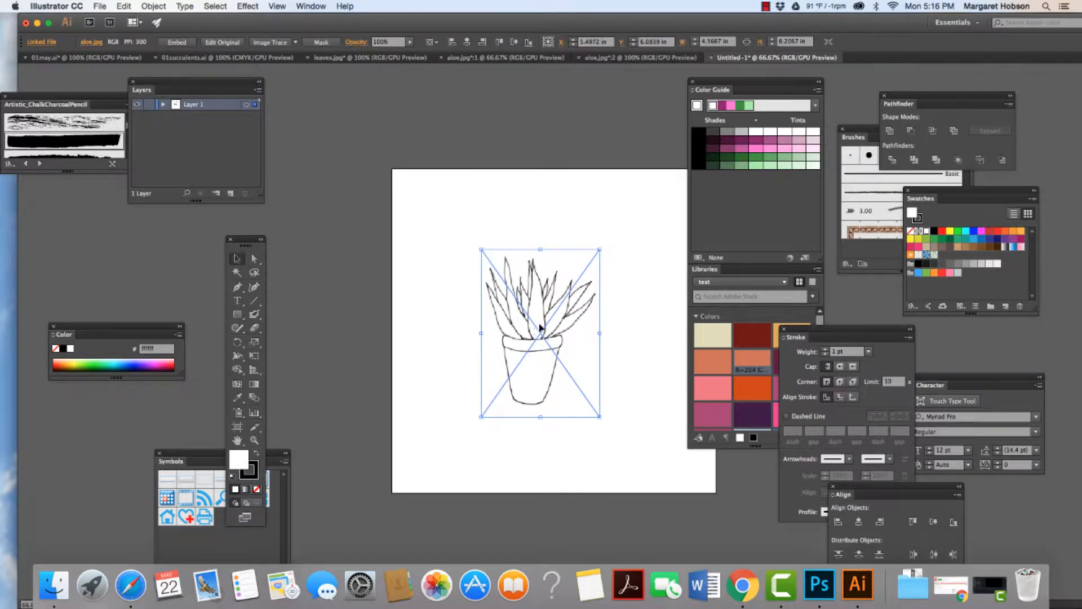
drag(540, 330, 540, 287)
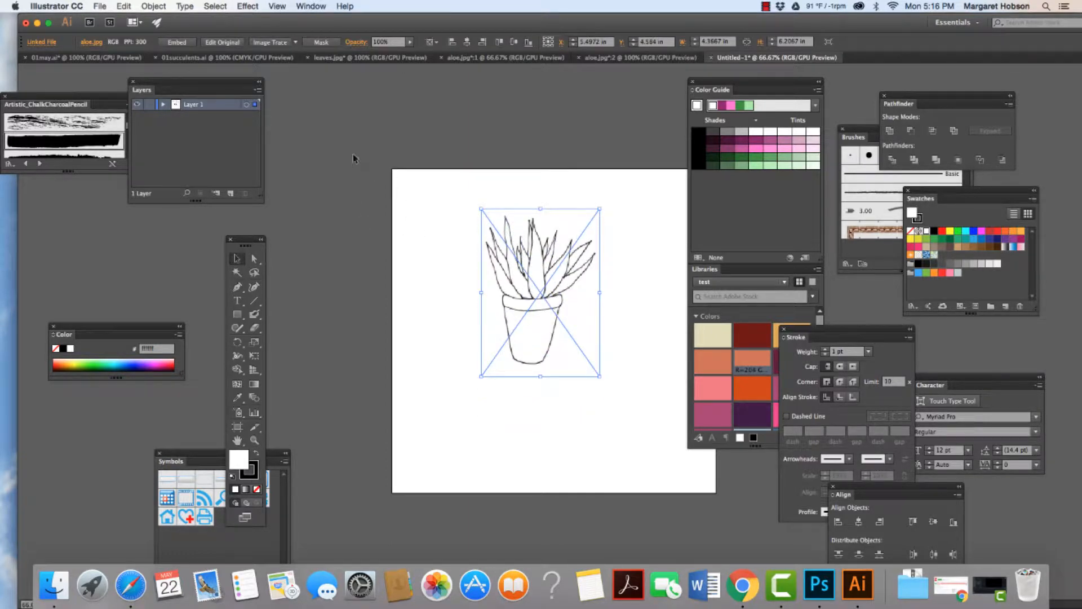
Step: Image Trace the aloe drawing with the Black and White Logo preset and expand the result into paths
click(296, 42)
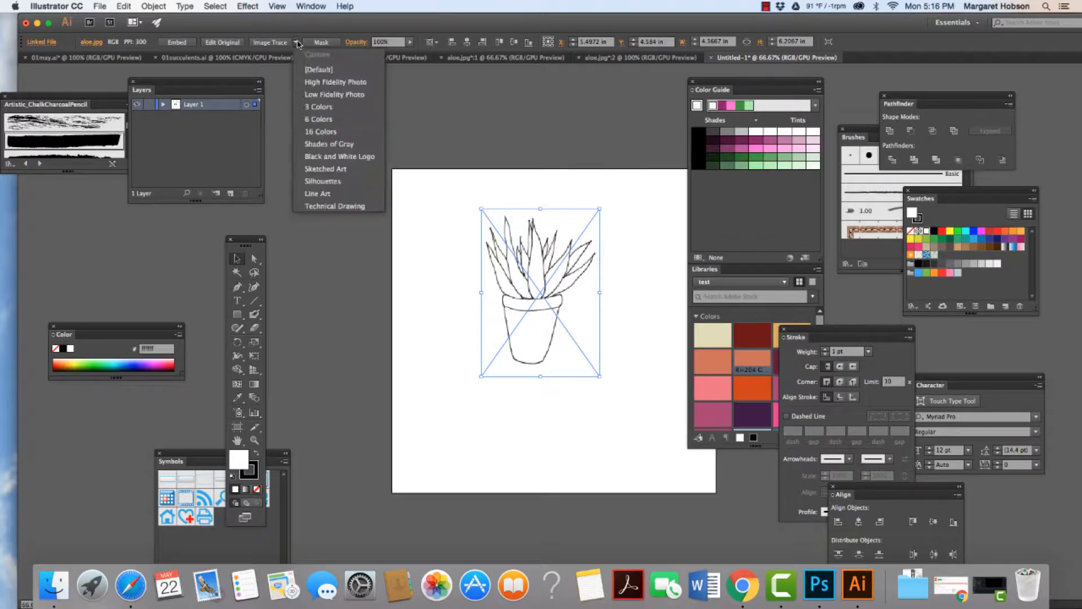
click(314, 157)
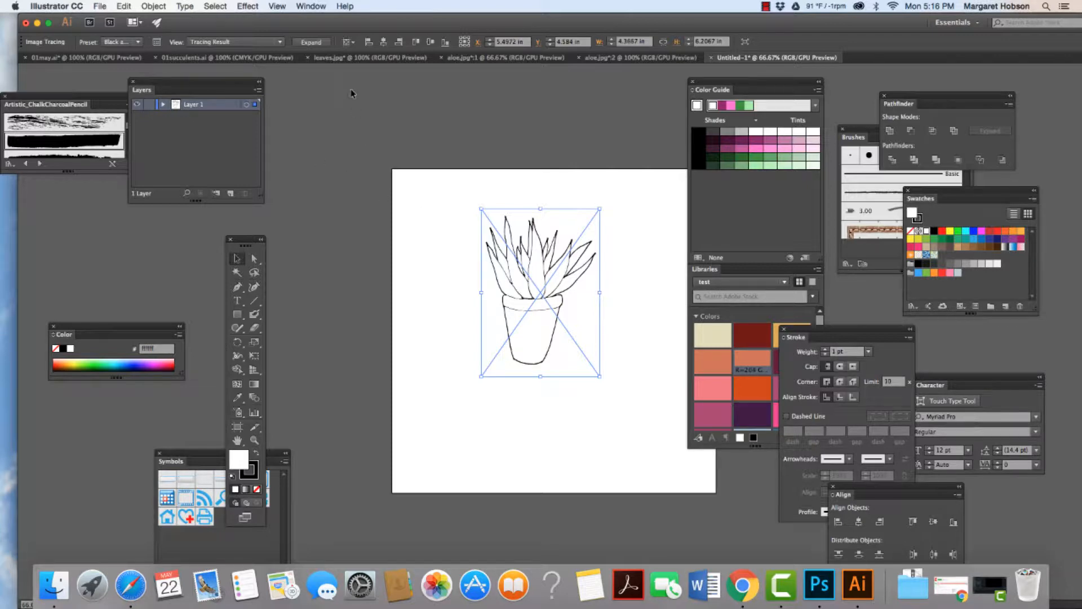
click(311, 41)
click(461, 224)
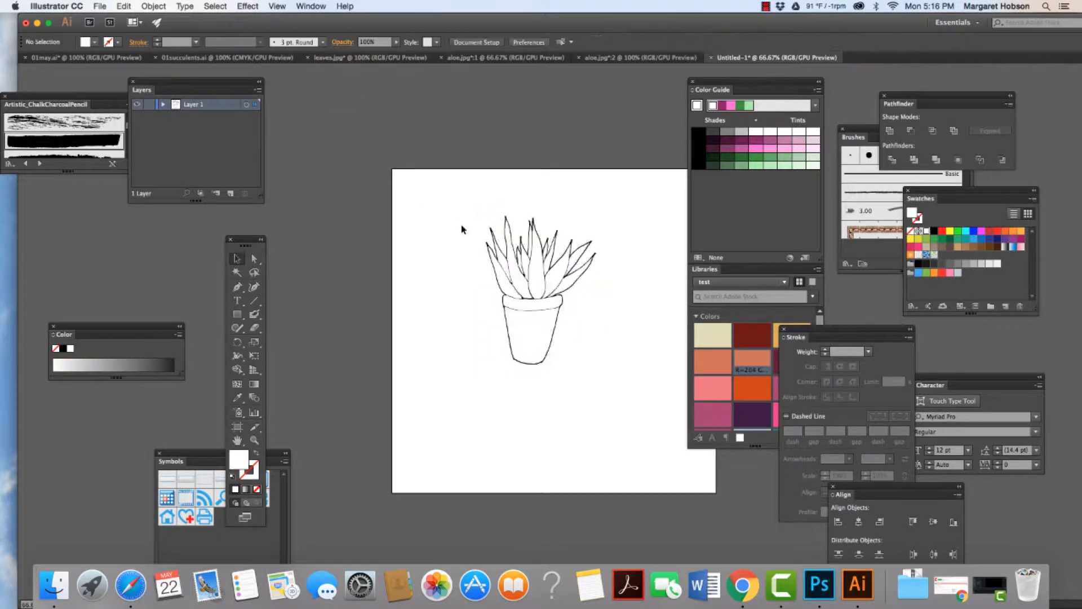
Step: Select the pot body and its rim with the Direct Selection tool and fill both with coral pink #eb7585
drag(244, 243, 342, 178)
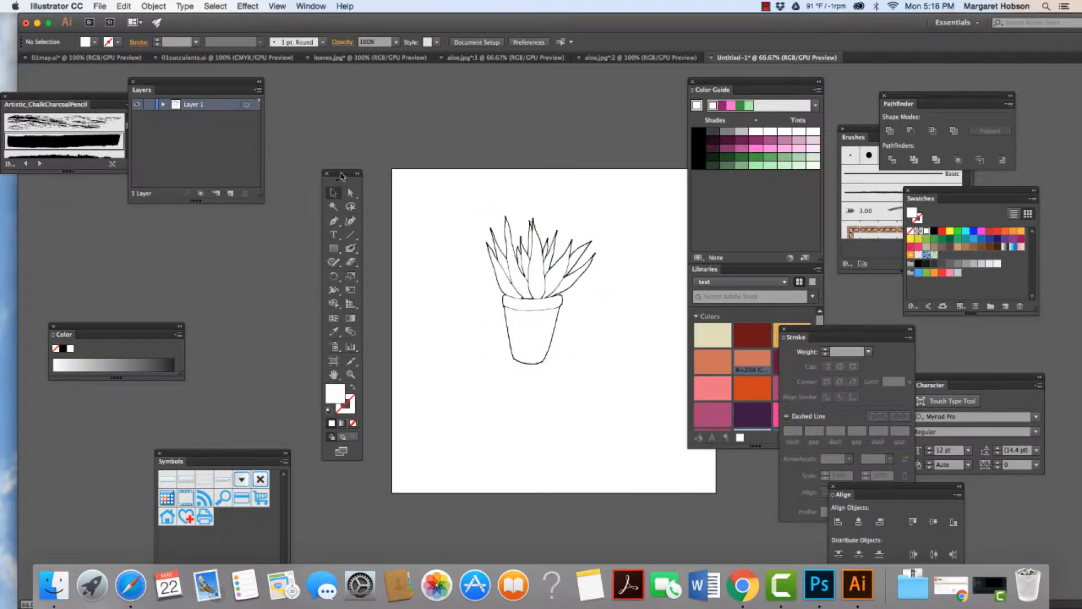
click(351, 193)
drag(448, 234, 490, 299)
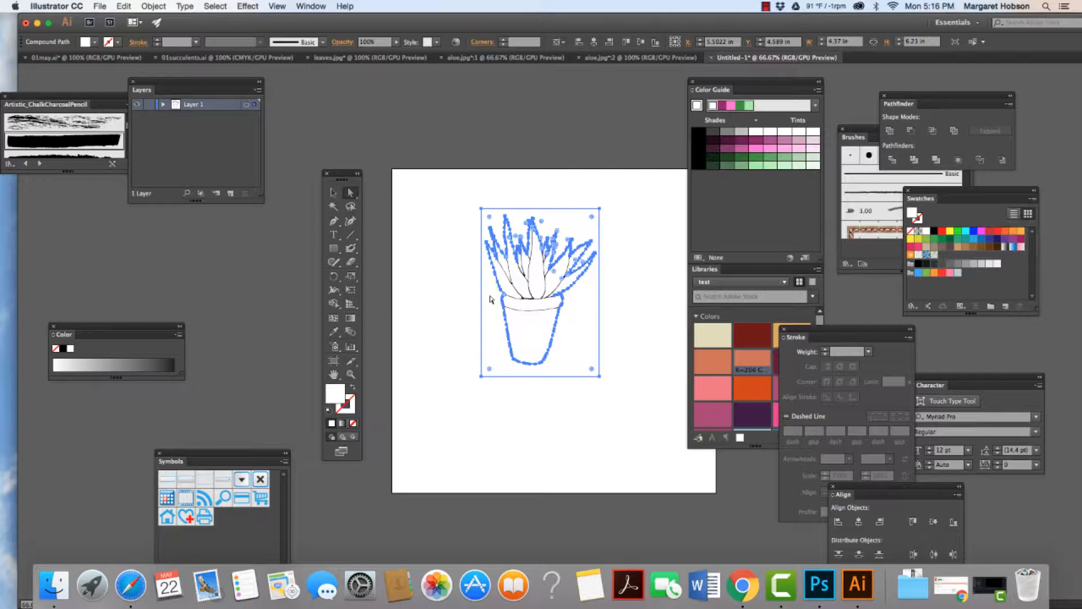
click(490, 300)
click(528, 342)
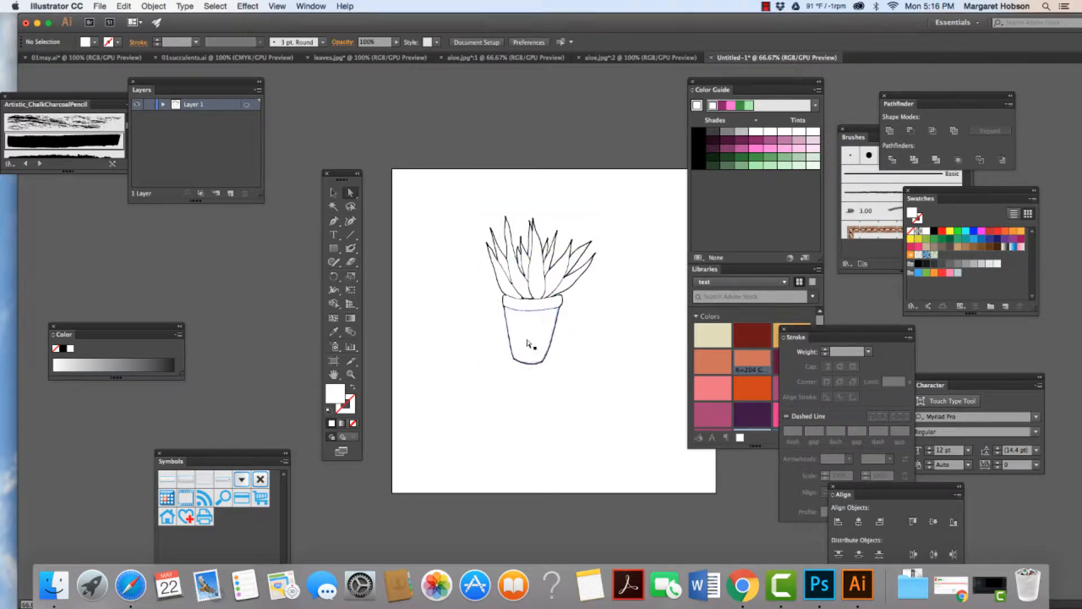
shift+click(533, 308)
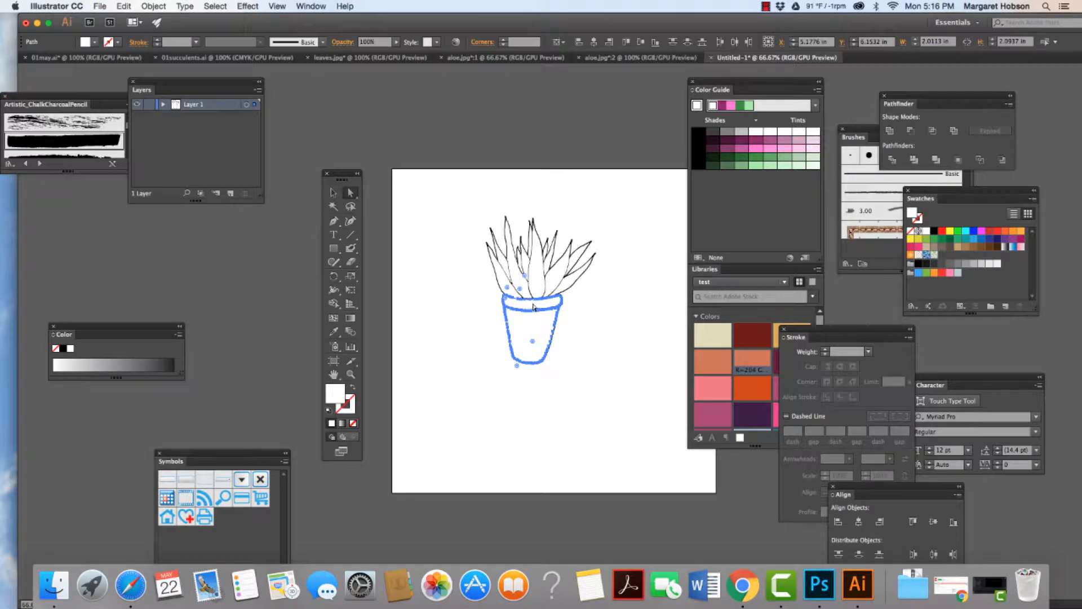
click(712, 388)
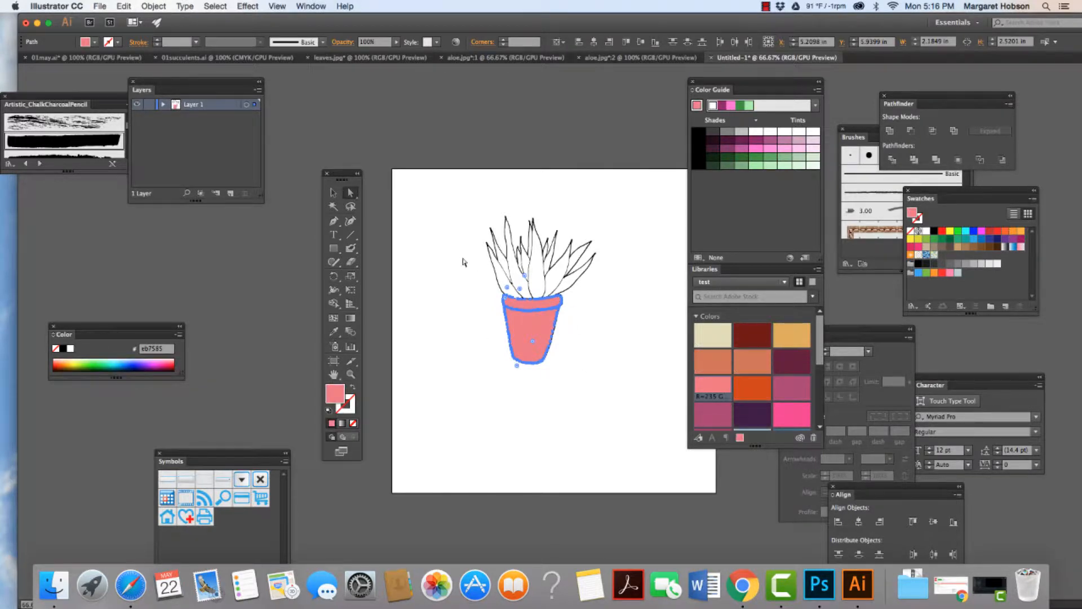
Step: Fill the four large front leaves of the aloe with the pale green #b1d6b3
click(490, 271)
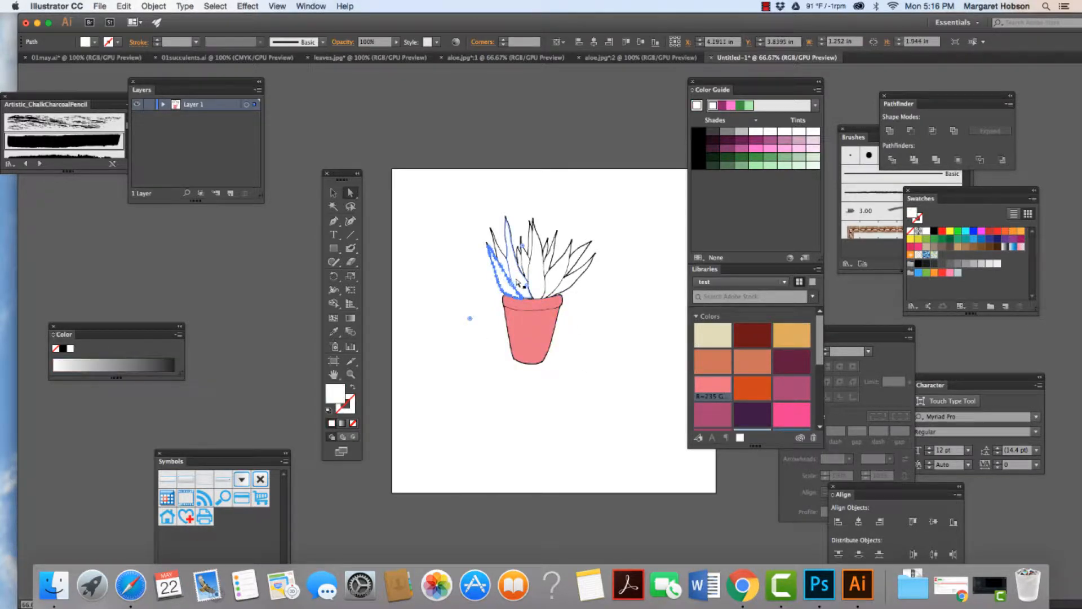
shift+click(517, 283)
shift+click(536, 279)
shift+click(553, 284)
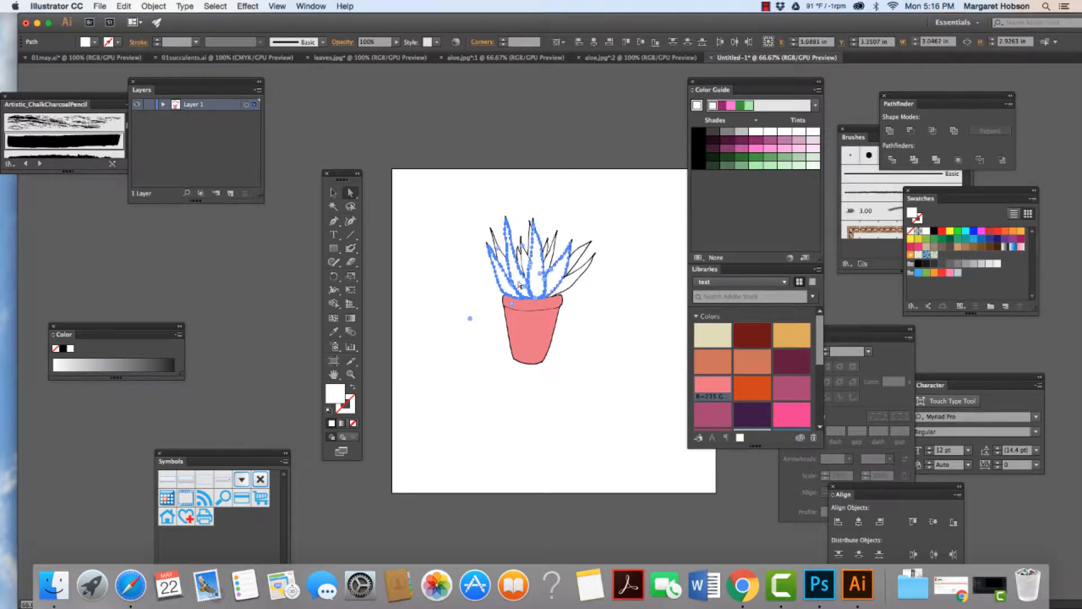
click(800, 157)
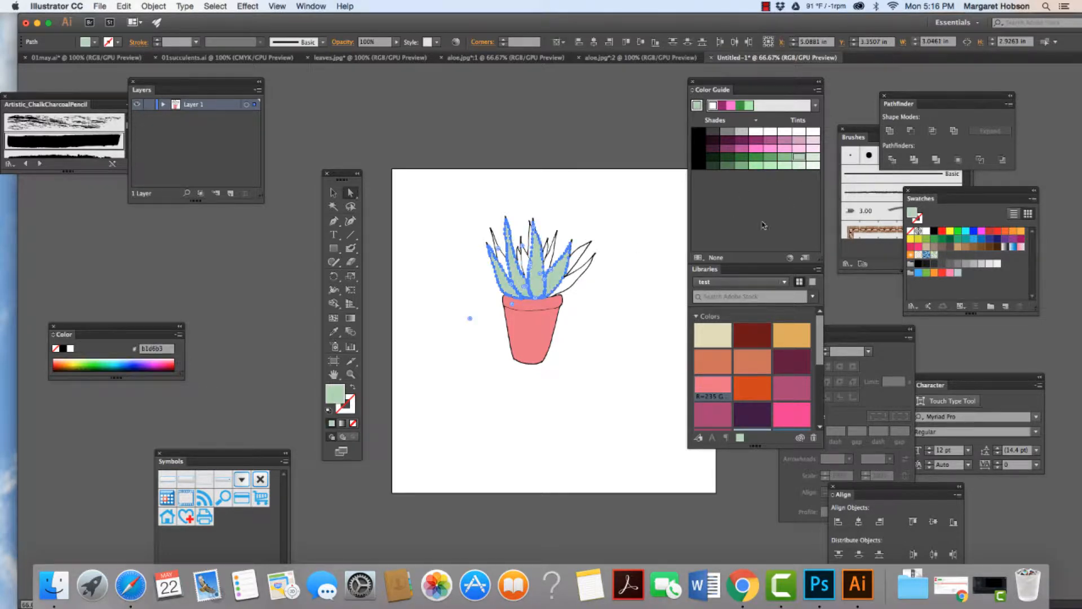
click(626, 306)
Step: Fill the far-right lower leaf and the narrow leaf behind the left front leaves with medium green #8bc28d
click(571, 282)
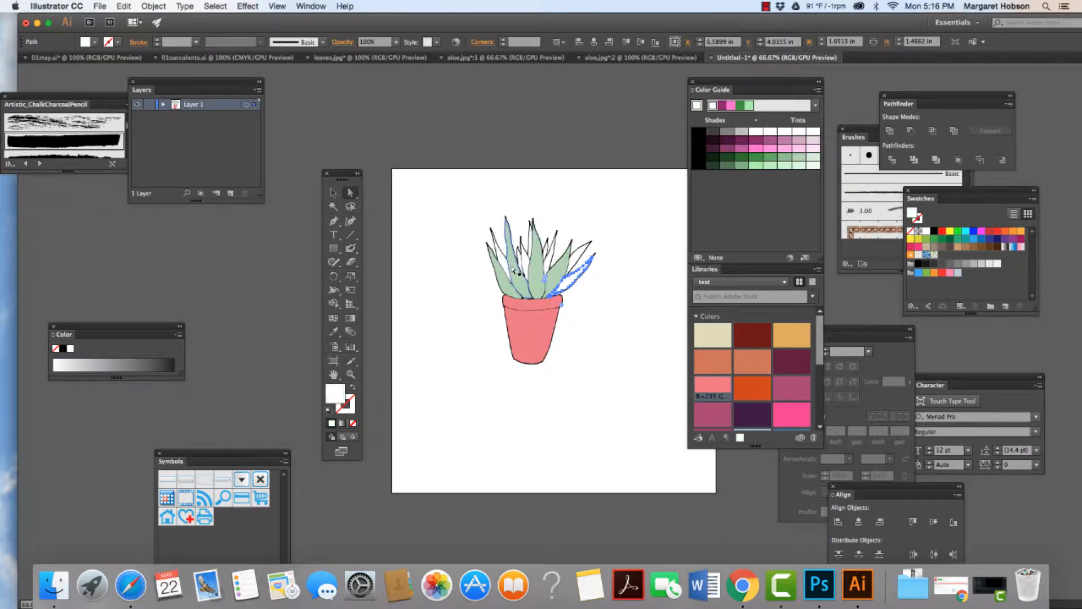
shift+click(505, 264)
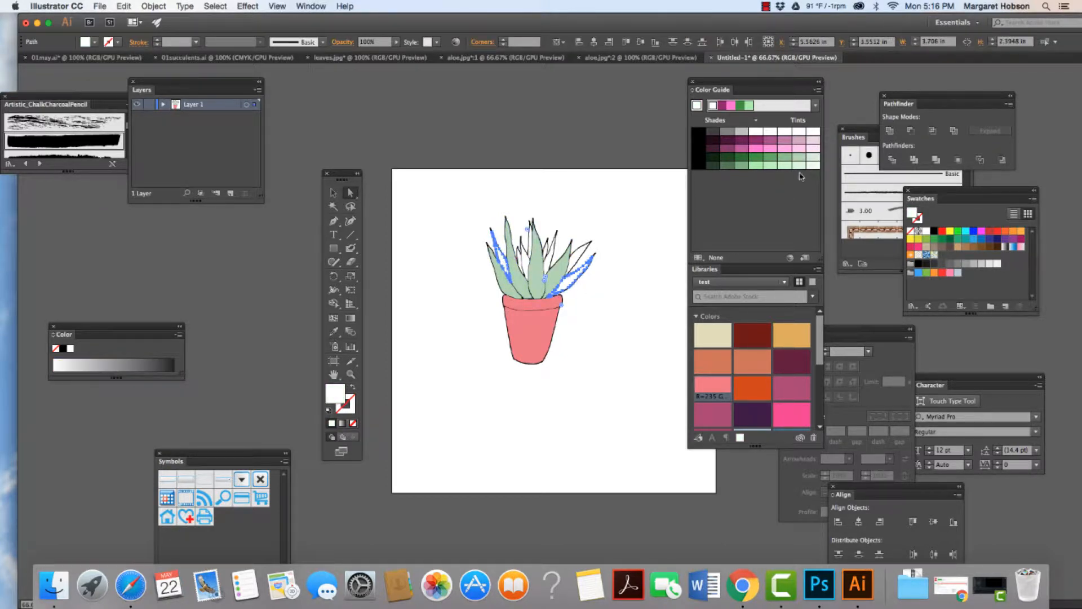
click(781, 160)
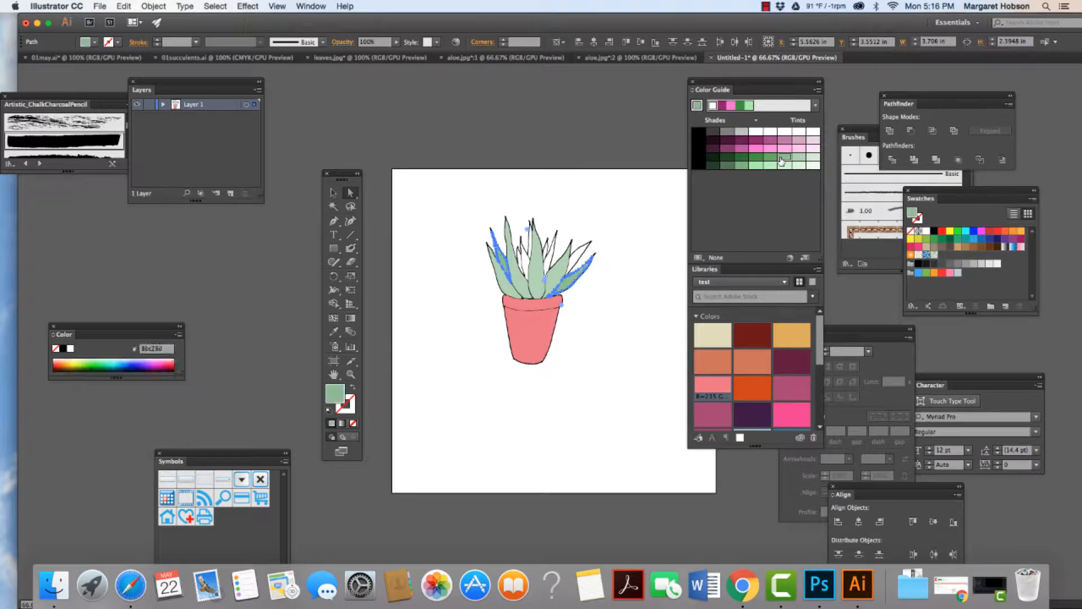
click(661, 266)
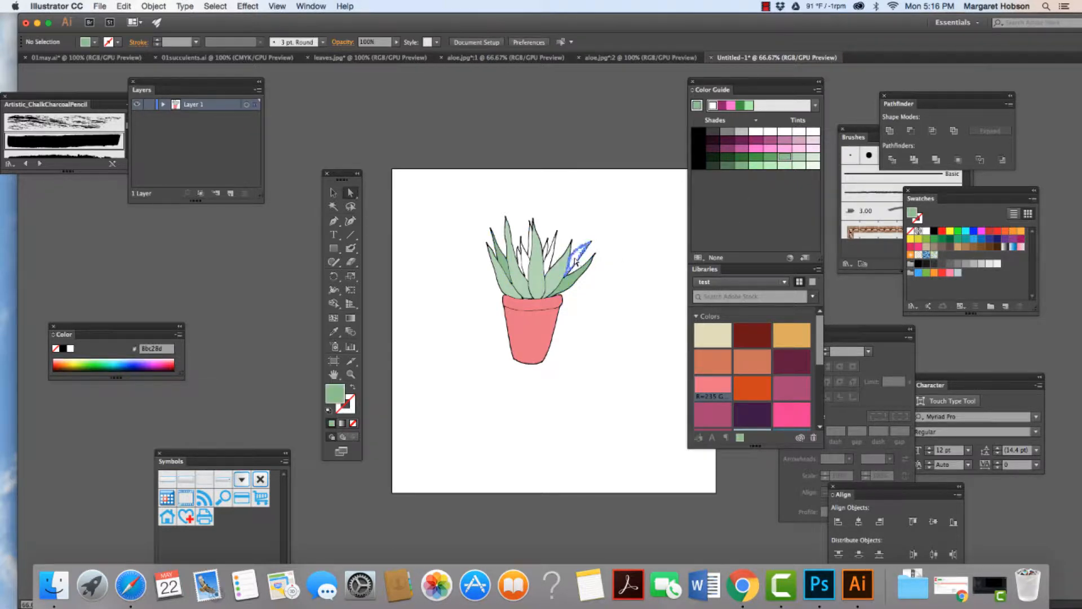
Step: Fill the two unfilled back leaves on the plant's right side with the darker green #7fb681
click(580, 260)
shift+click(550, 265)
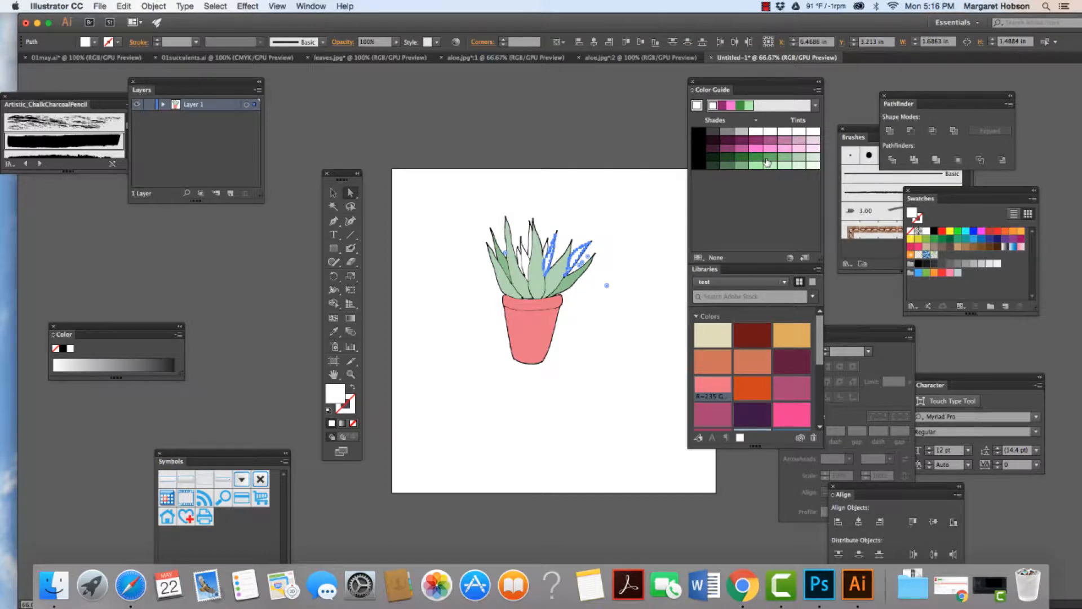
click(741, 167)
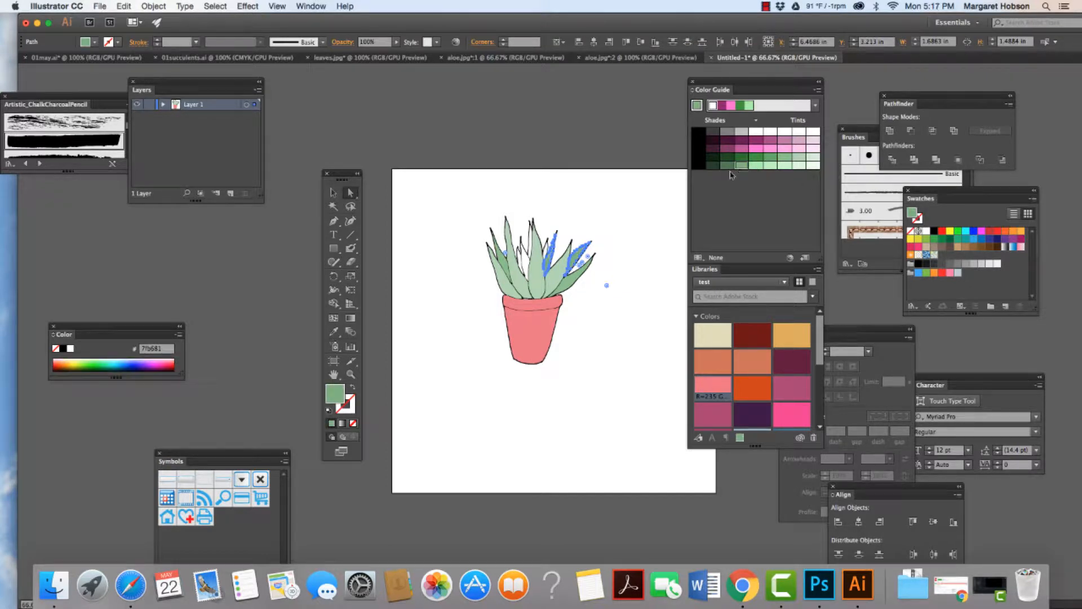
click(653, 187)
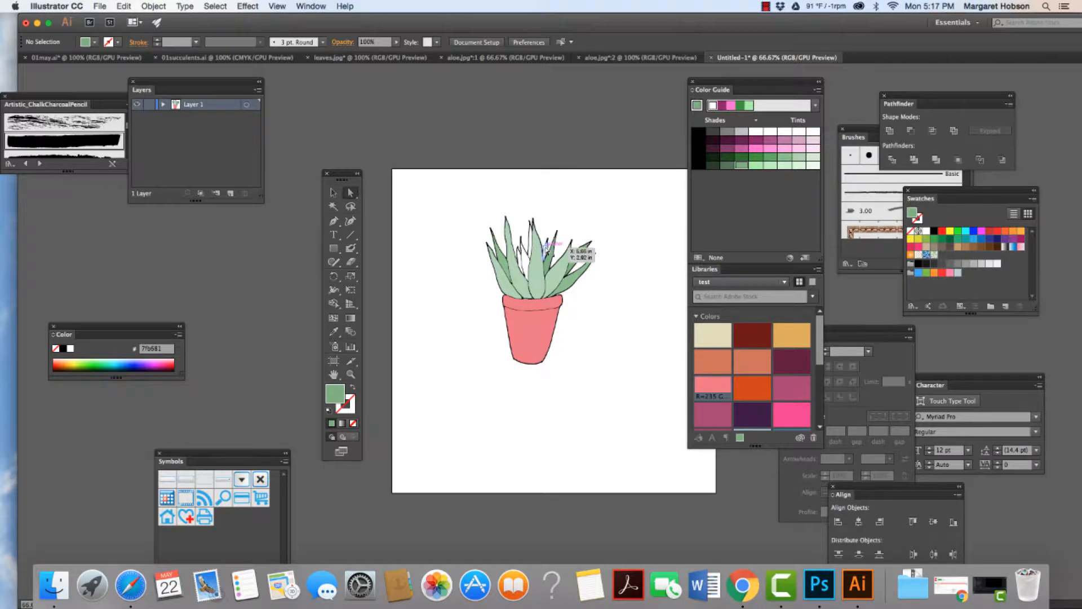
Step: Fill the small narrow leaf just right of the tall left leaf with green #7fb681
click(351, 375)
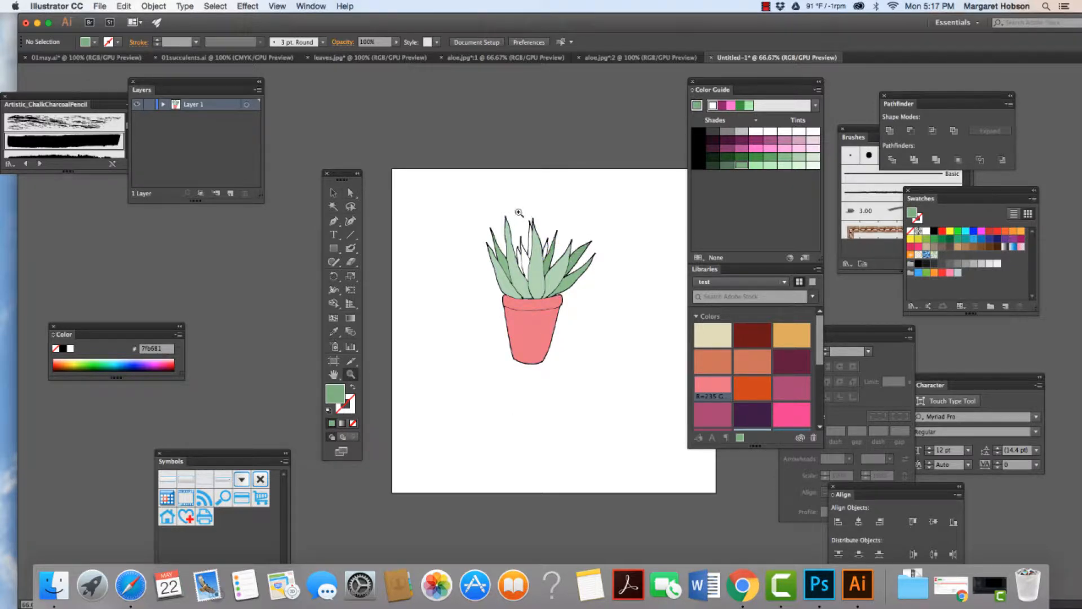
drag(518, 211, 567, 416)
key(a)
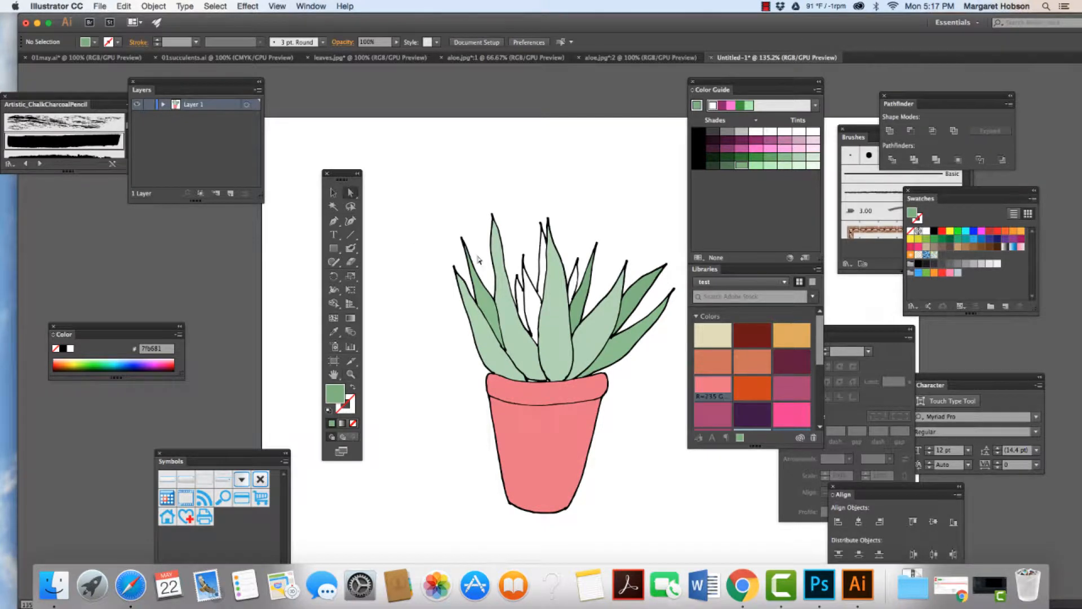
click(522, 306)
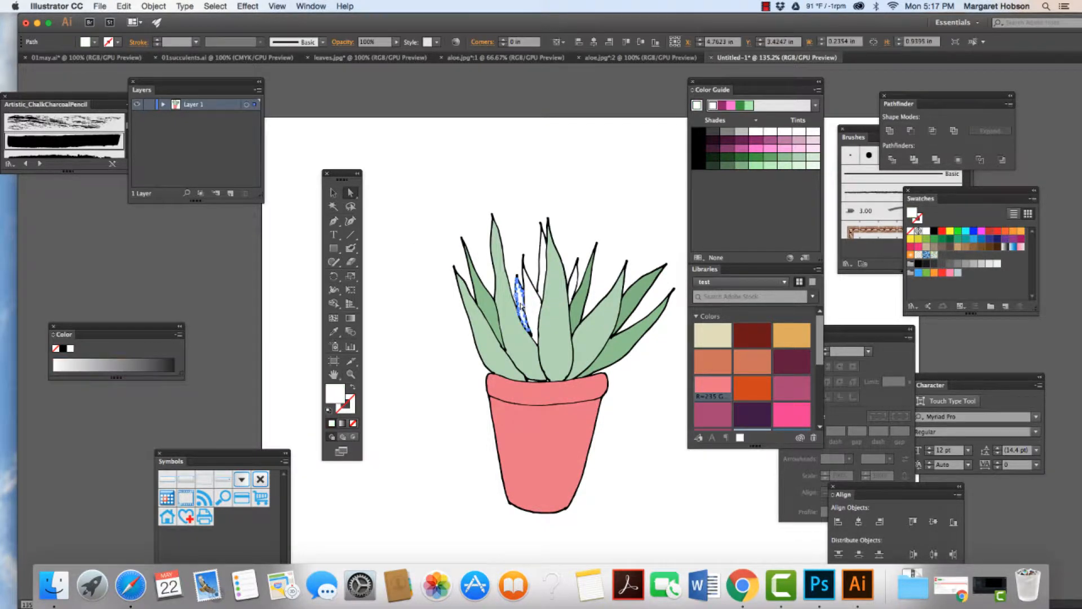
click(729, 165)
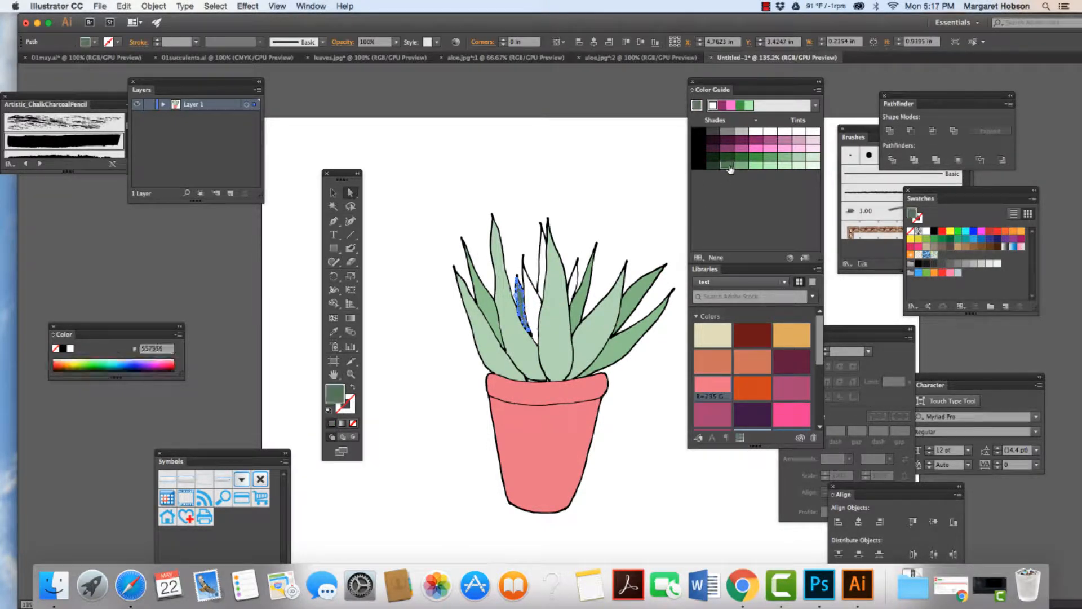
click(740, 165)
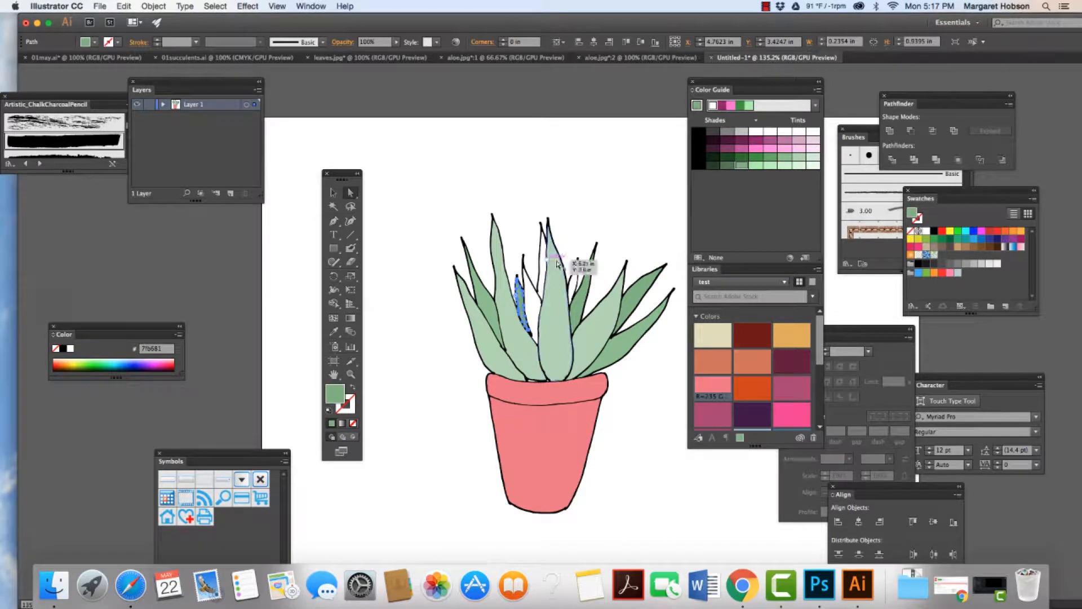
Step: Fill the white leaf directly left of the tall center leaf with the bright light green #aaf2ad
click(530, 309)
click(534, 310)
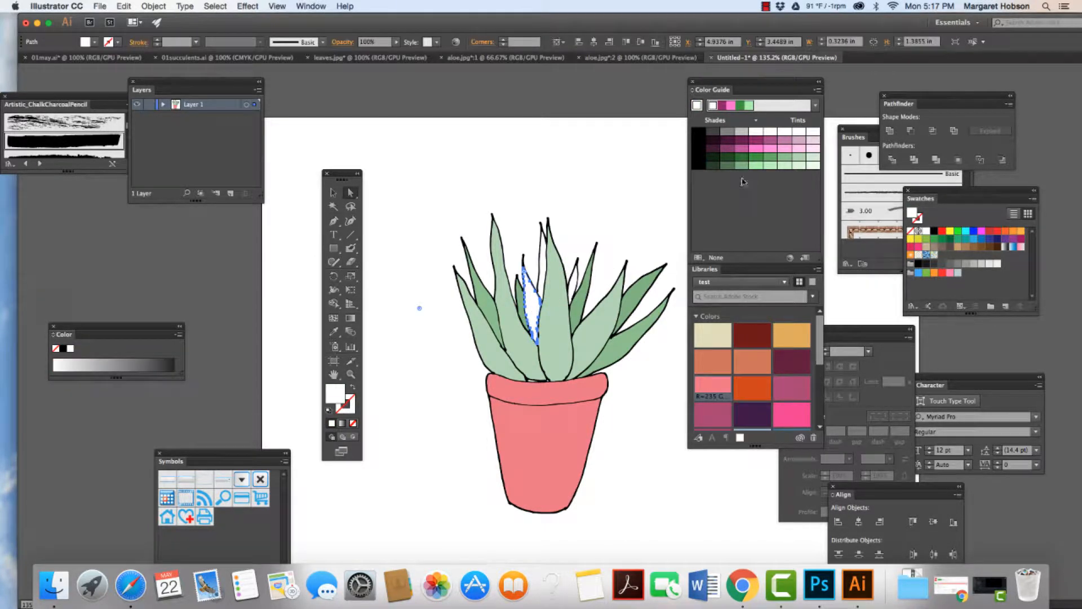
click(757, 167)
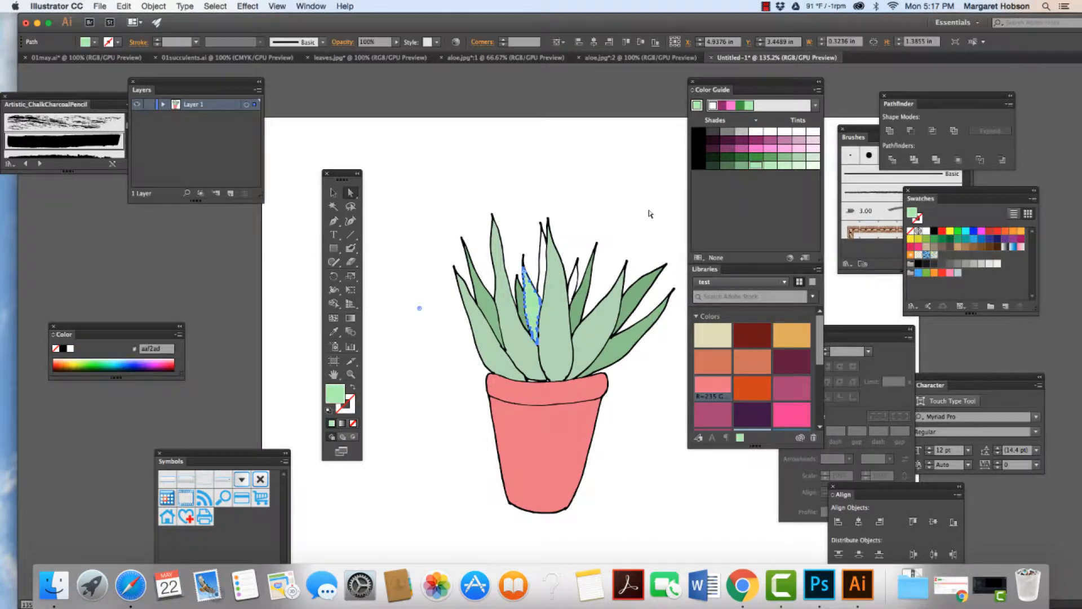
Step: Fill the thin leaf slivers on both sides of the tall center leaf with green #7fb681
click(544, 274)
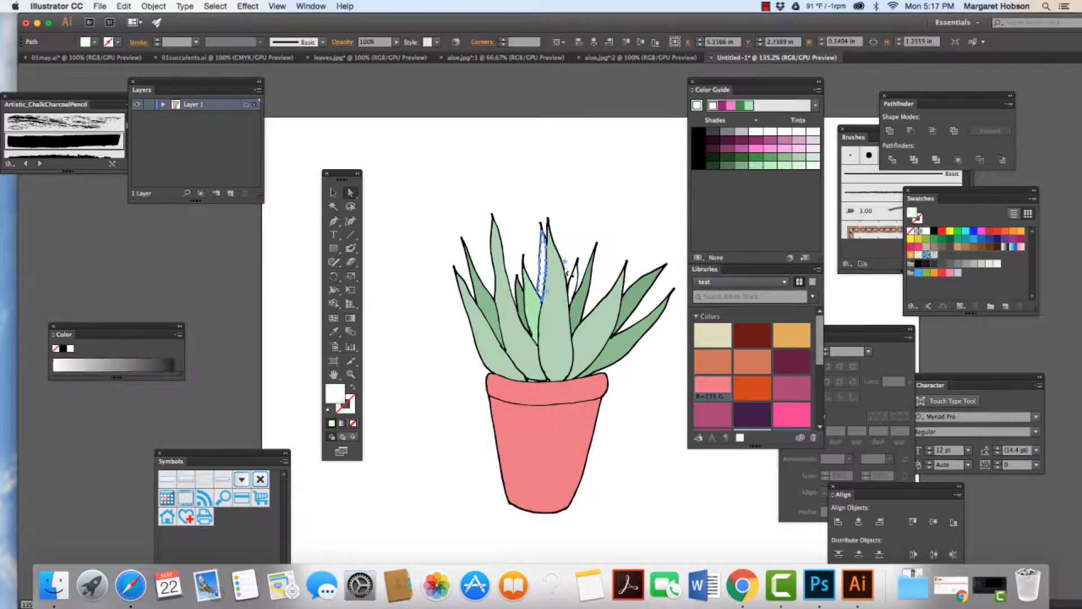
click(739, 166)
click(575, 280)
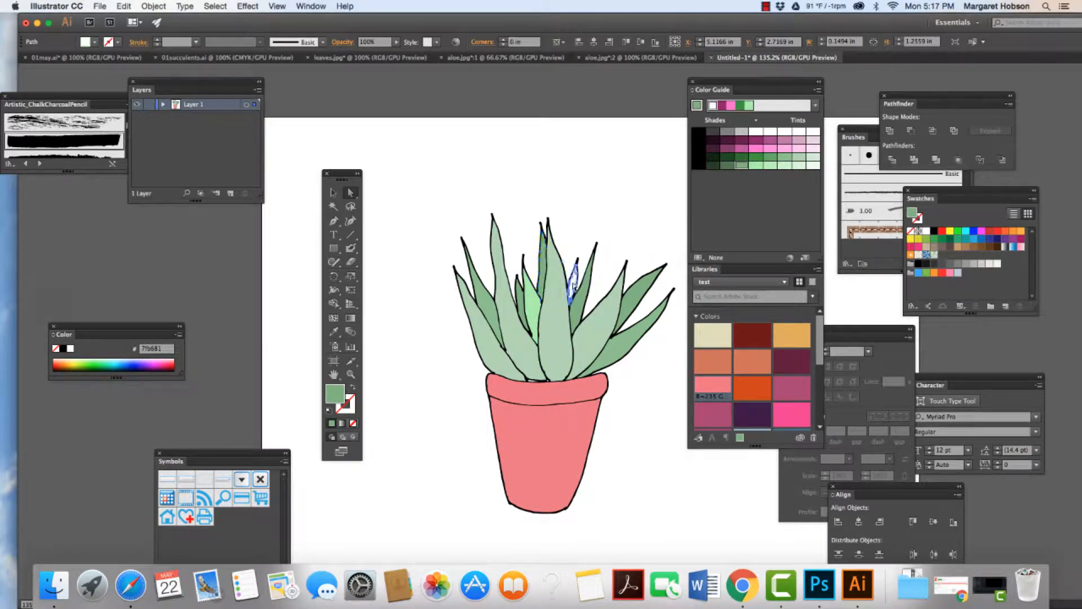
click(739, 165)
click(612, 184)
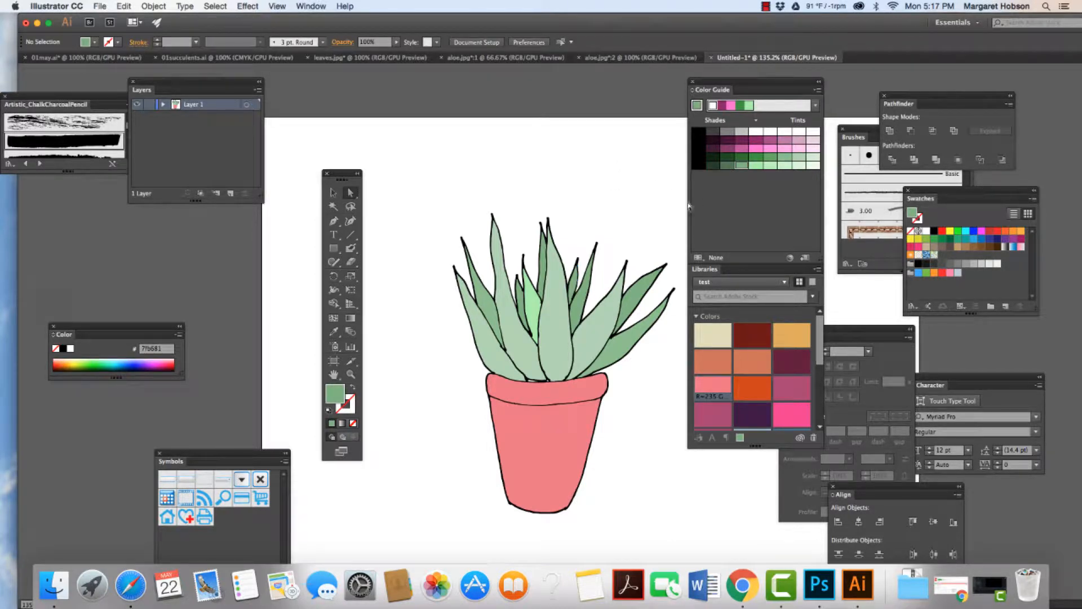
Step: Select the whole potted aloe, move it to the artboard's upper-left area, and toggle the bounding box display
click(333, 192)
drag(420, 200, 679, 516)
drag(559, 437, 500, 363)
key(super+shift+b)
key(super+minus)
key(super+minus)
click(627, 385)
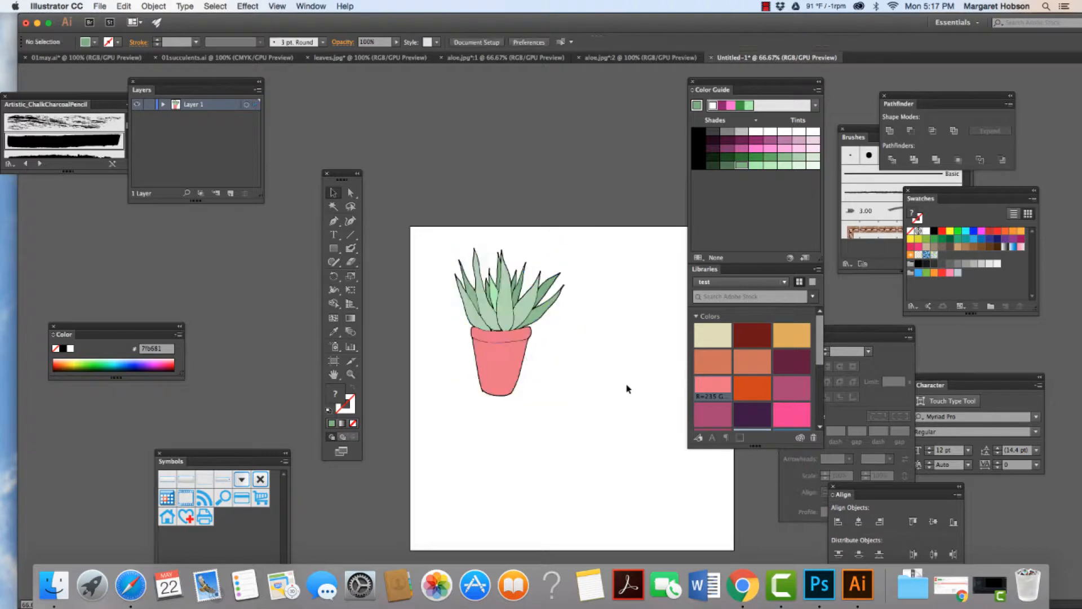
Step: Examine the anchor points along the potted aloe's black outline, close up around the leaf tips
click(350, 374)
mouse_move(447, 272)
mouse_down()
mouse_move(484, 376)
mouse_move(527, 438)
mouse_up()
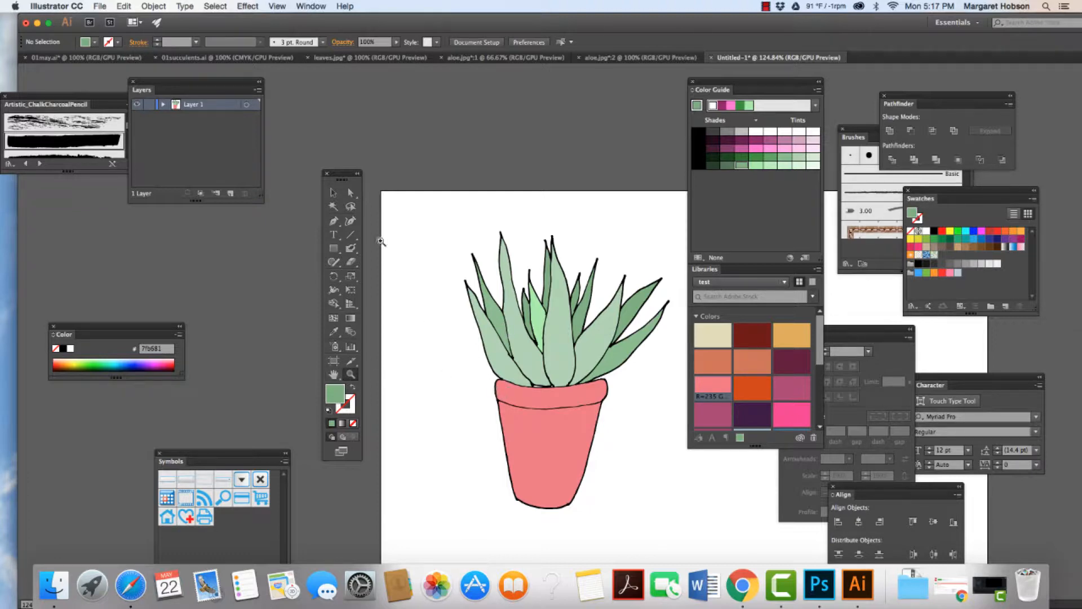
click(350, 192)
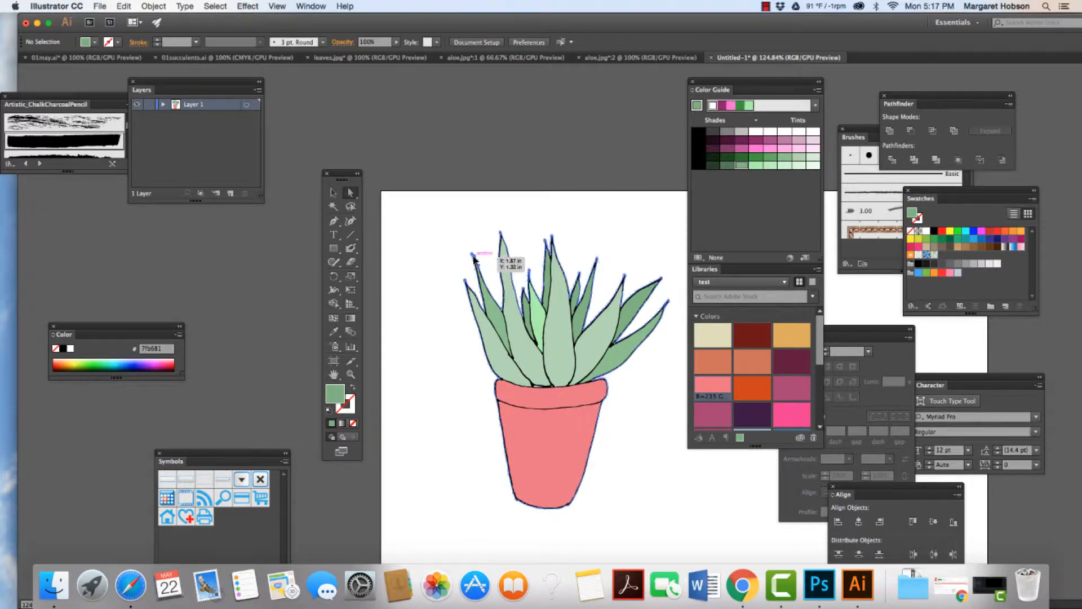
click(495, 242)
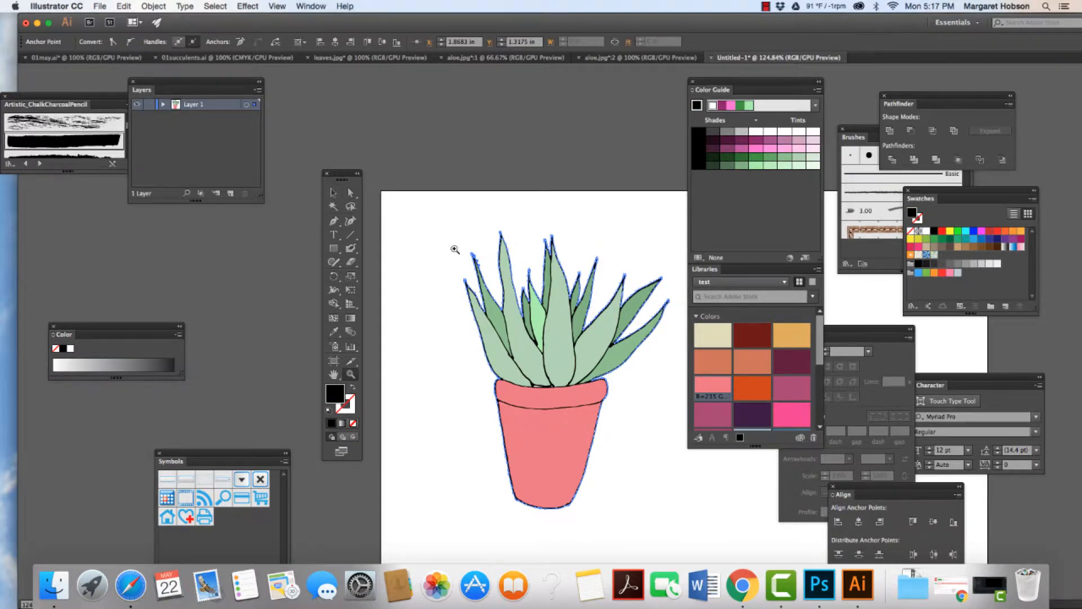
drag(455, 249, 609, 399)
drag(514, 225, 601, 379)
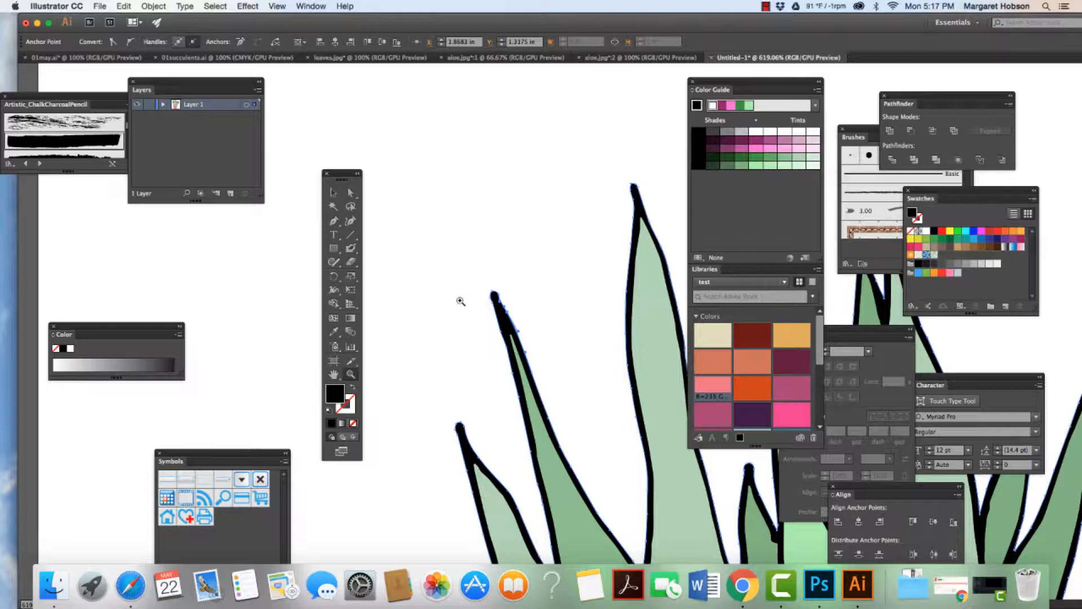
key(a)
click(506, 328)
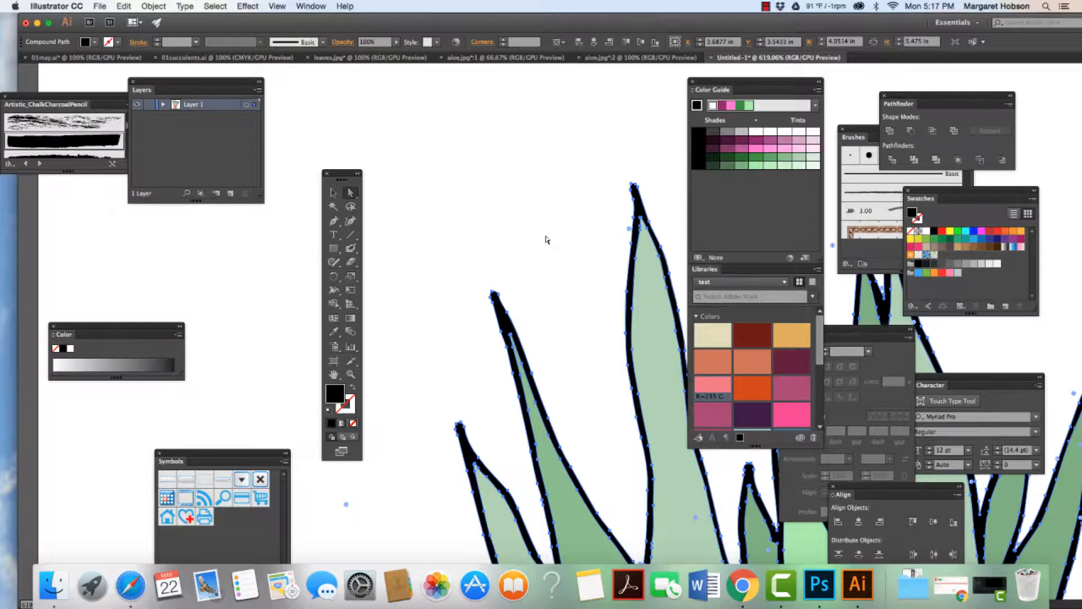
key(super+minus)
key(super+minus)
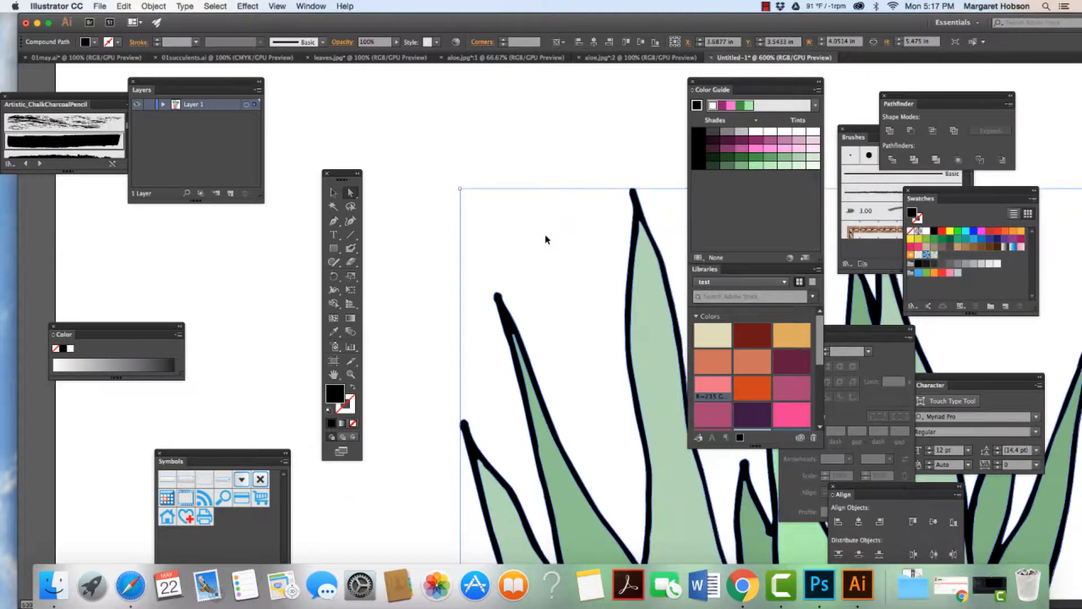
key(super+minus)
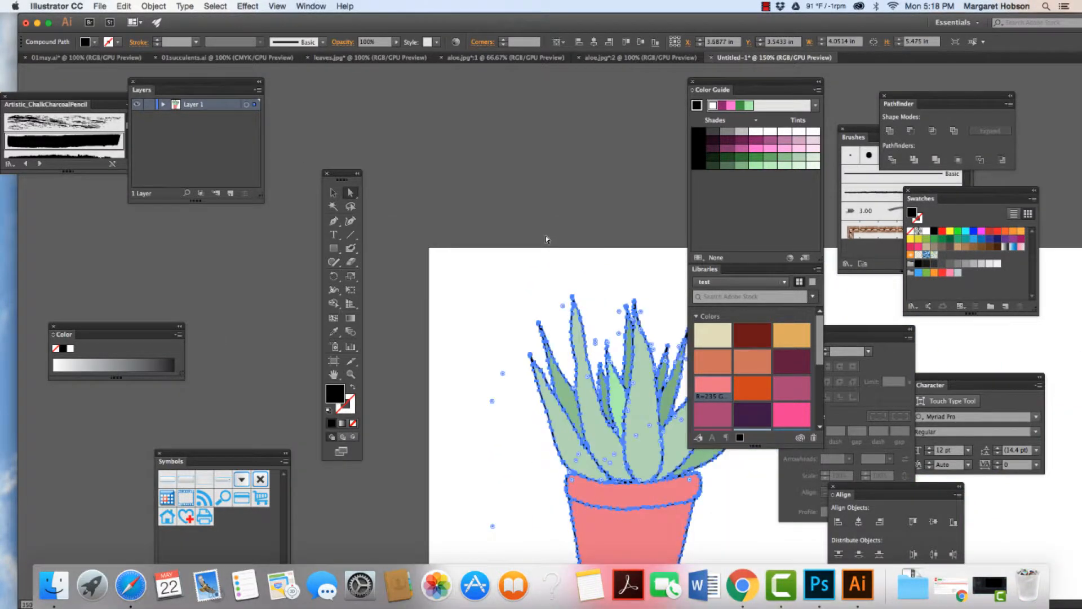
click(515, 283)
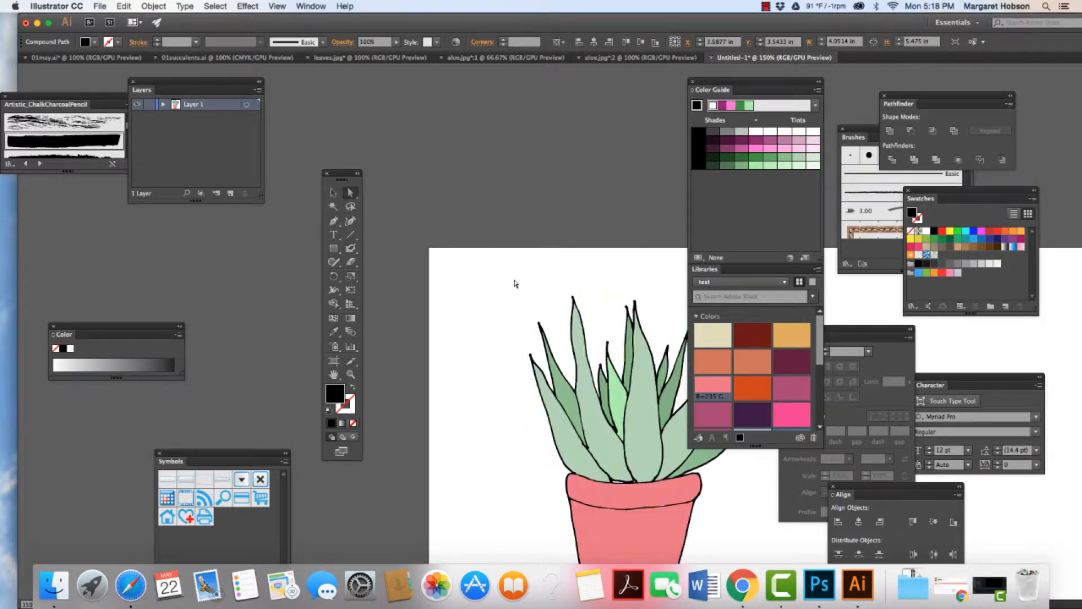
key(super+minus)
key(super+minus)
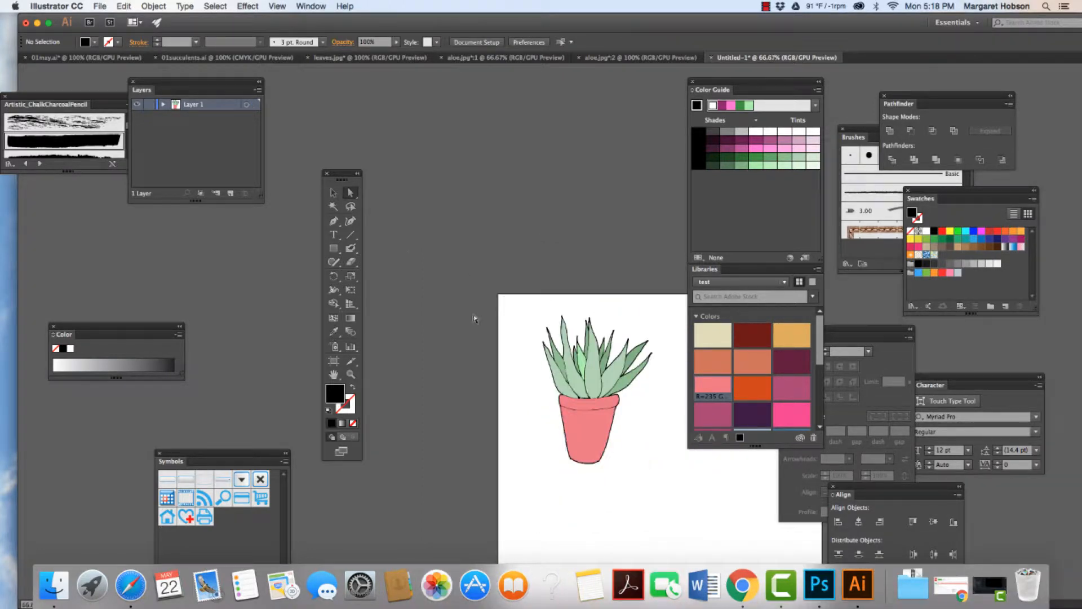
Step: Copy the whole potted aloe, paste it in front, and move the copy below and to the right of the original
click(333, 193)
click(612, 460)
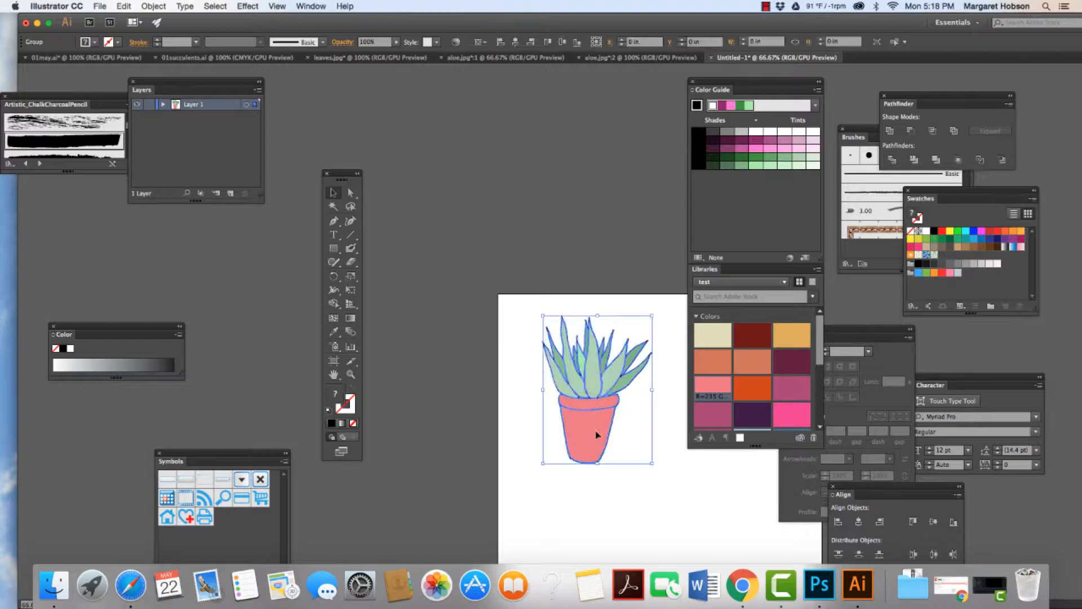
click(123, 6)
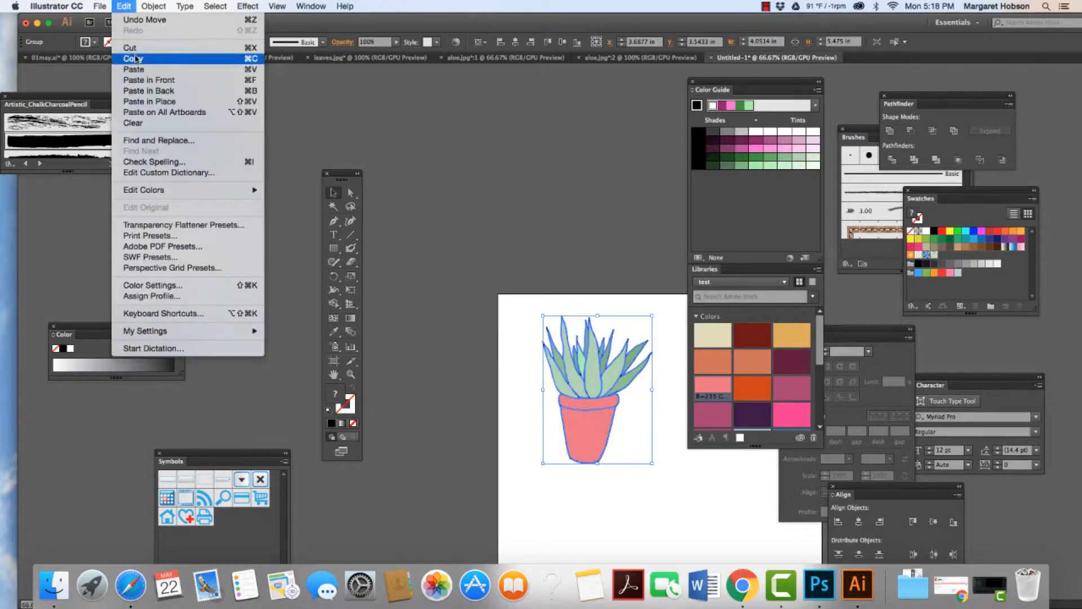
click(122, 7)
click(122, 7)
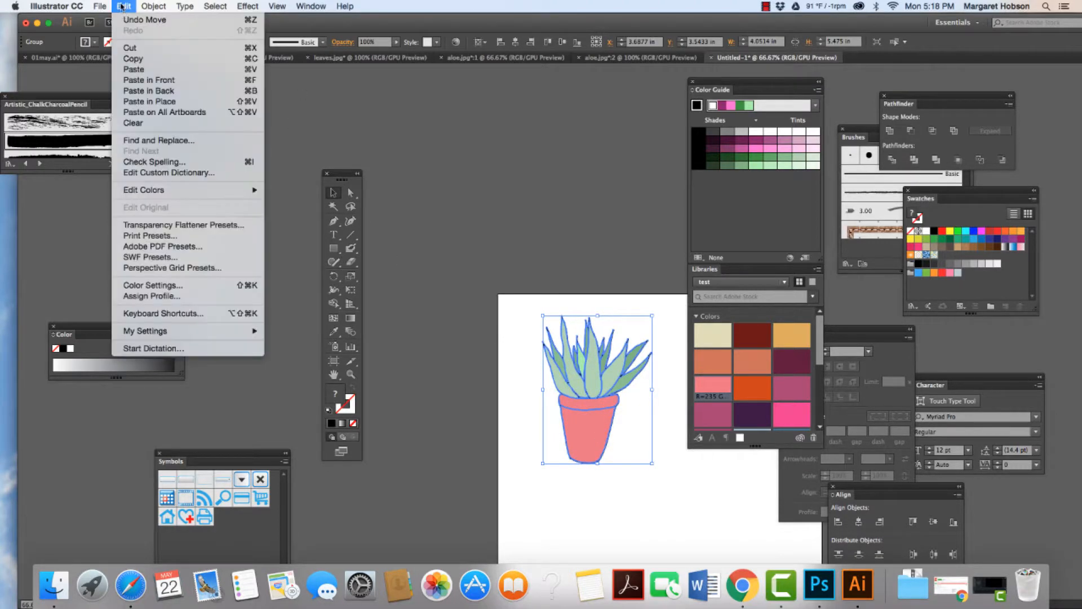
click(149, 81)
mouse_move(578, 424)
mouse_down()
mouse_move(632, 435)
mouse_move(645, 520)
mouse_up()
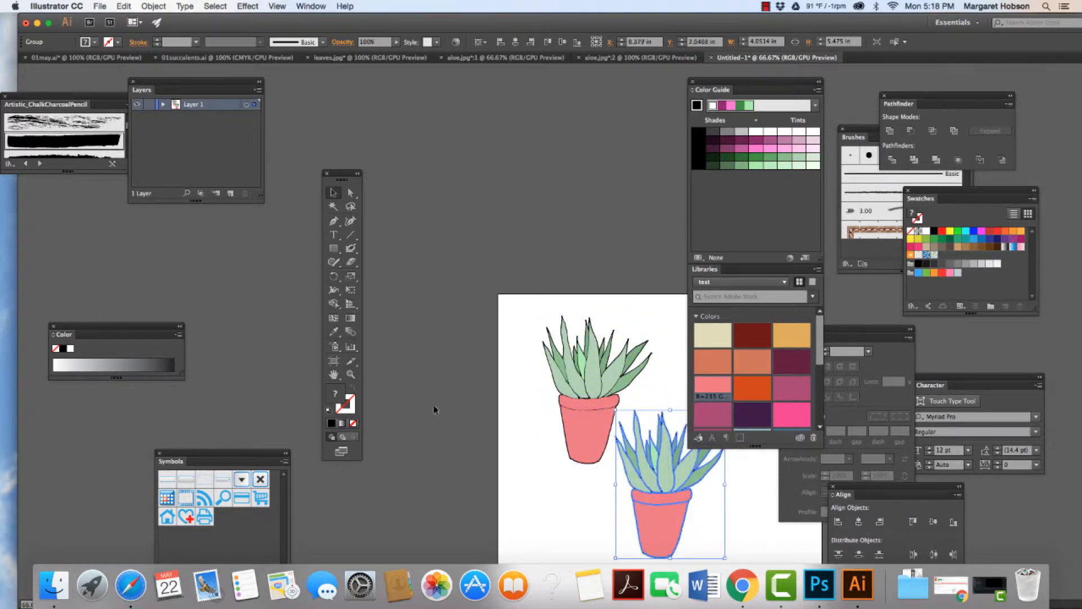
Step: Open the Simplify settings for the copied aloe's paths and compare the preview with the original paths
key(super+equal)
key(super+equal)
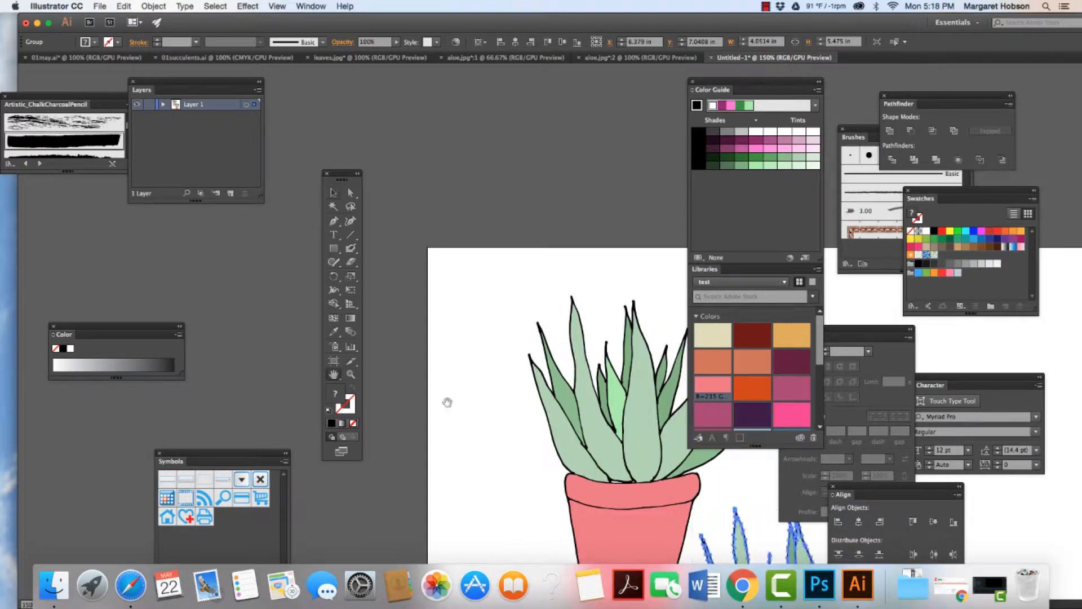
drag(496, 370, 355, 165)
drag(479, 283, 376, 137)
drag(451, 246, 433, 217)
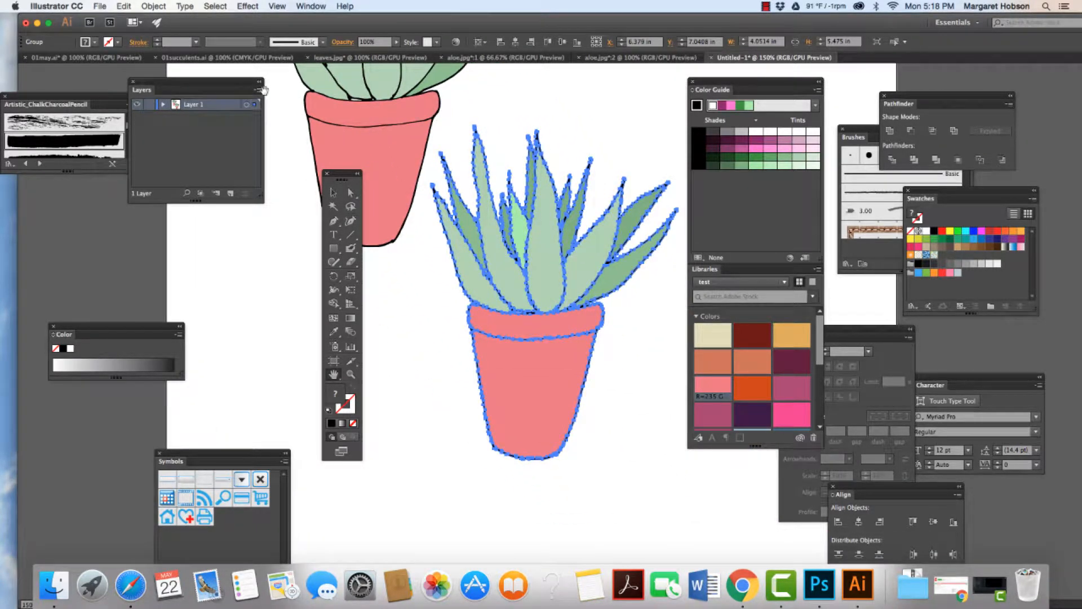
click(160, 6)
mouse_move(169, 218)
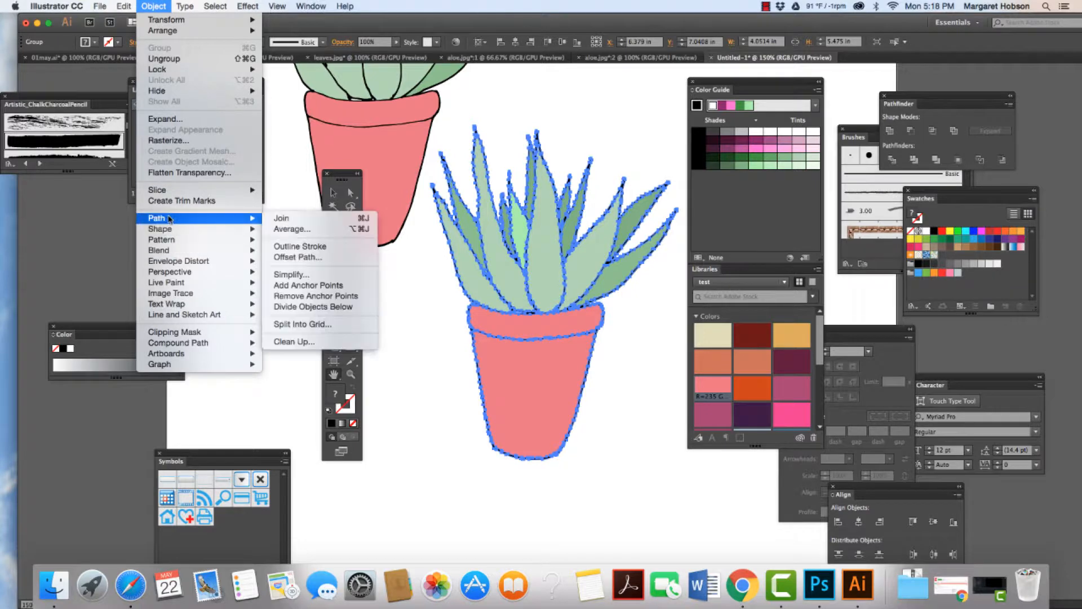
click(306, 275)
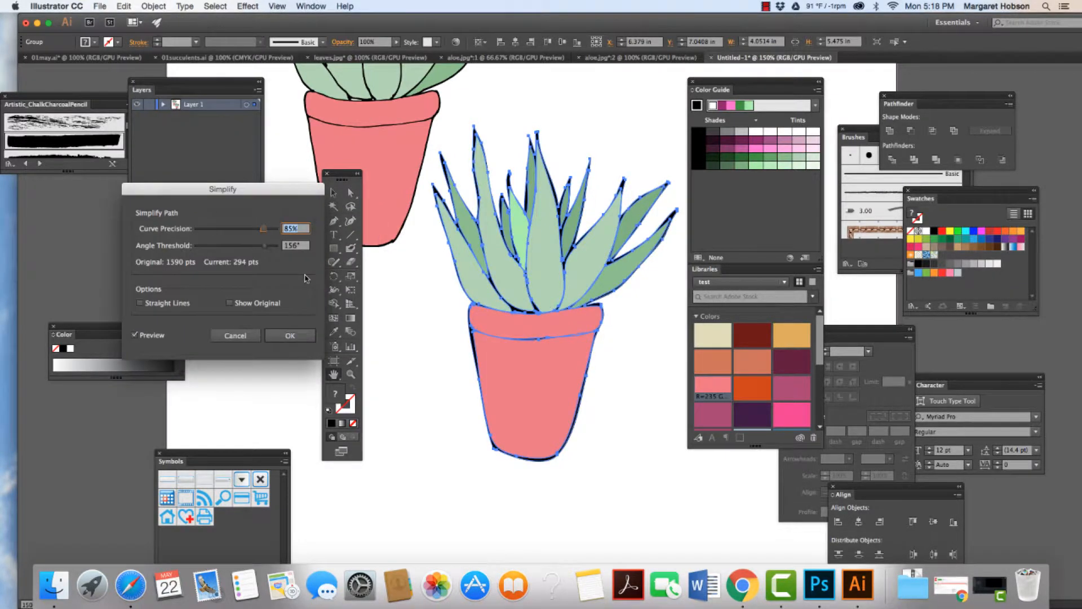
click(230, 304)
click(230, 305)
click(230, 305)
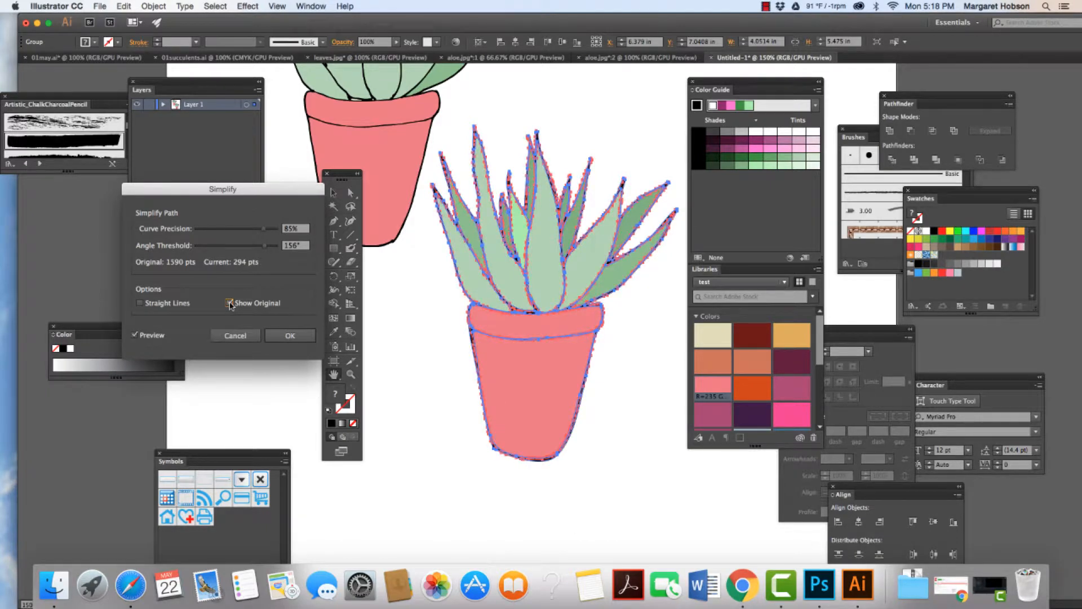
click(230, 305)
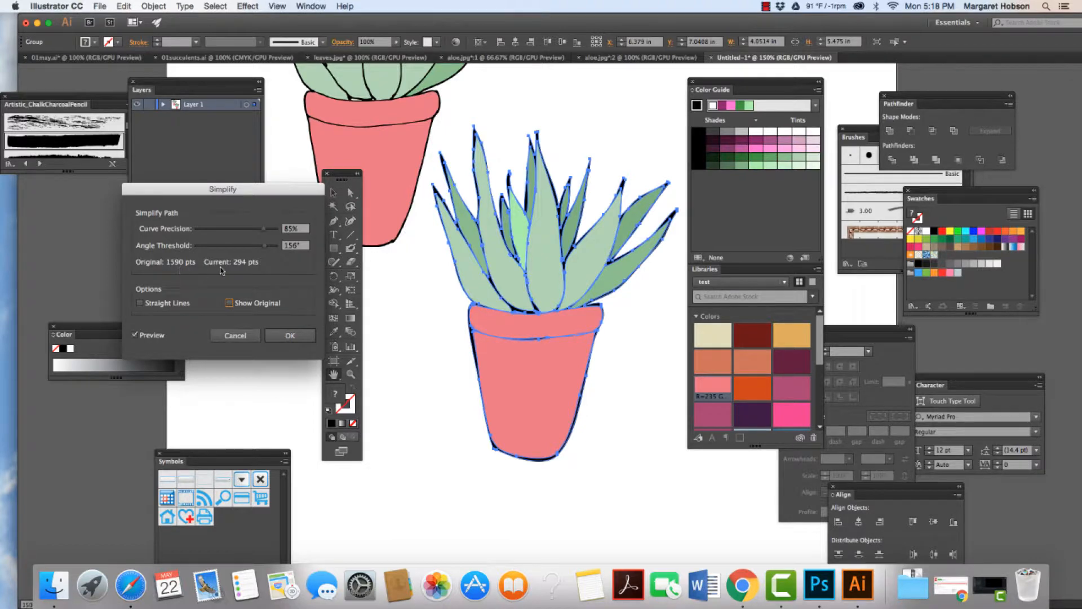
Step: Simplify the copied aloe's paths with 90% curve precision and a 174° angle threshold, then deselect the artwork
drag(265, 234, 269, 233)
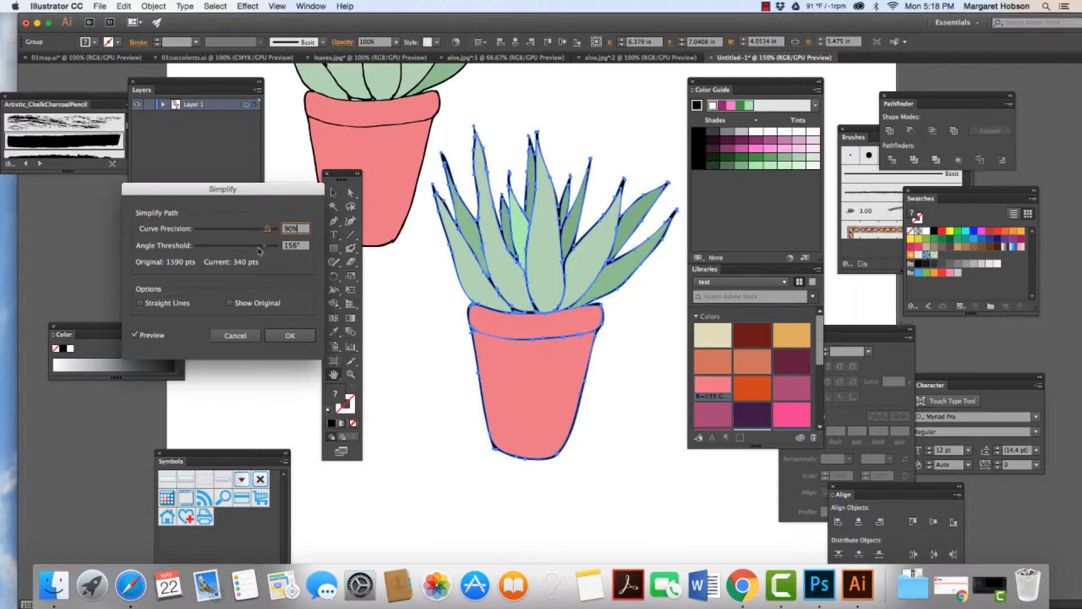
drag(266, 250, 274, 251)
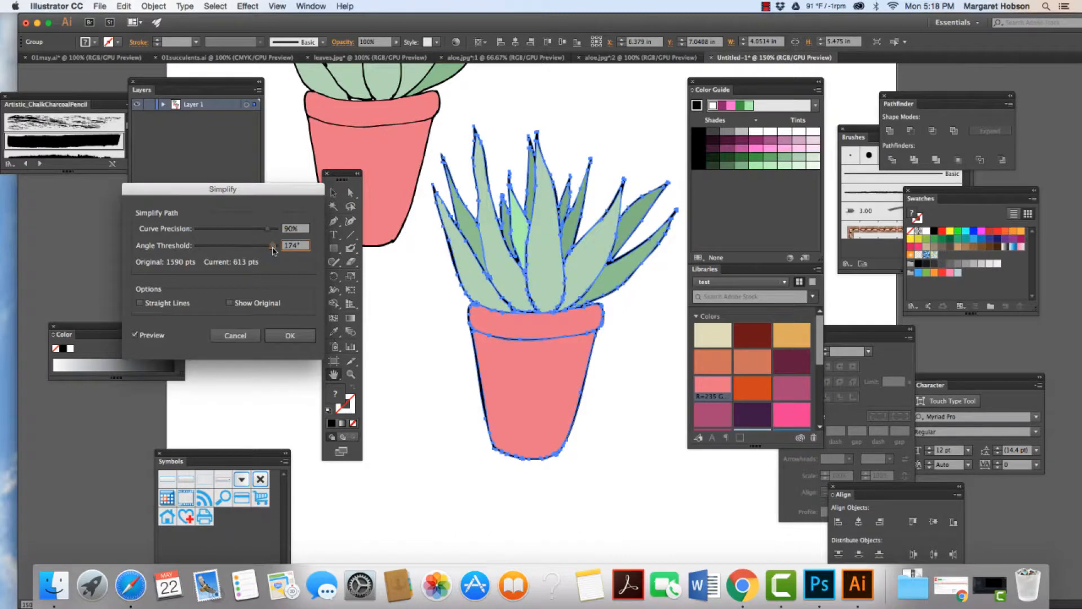
click(288, 334)
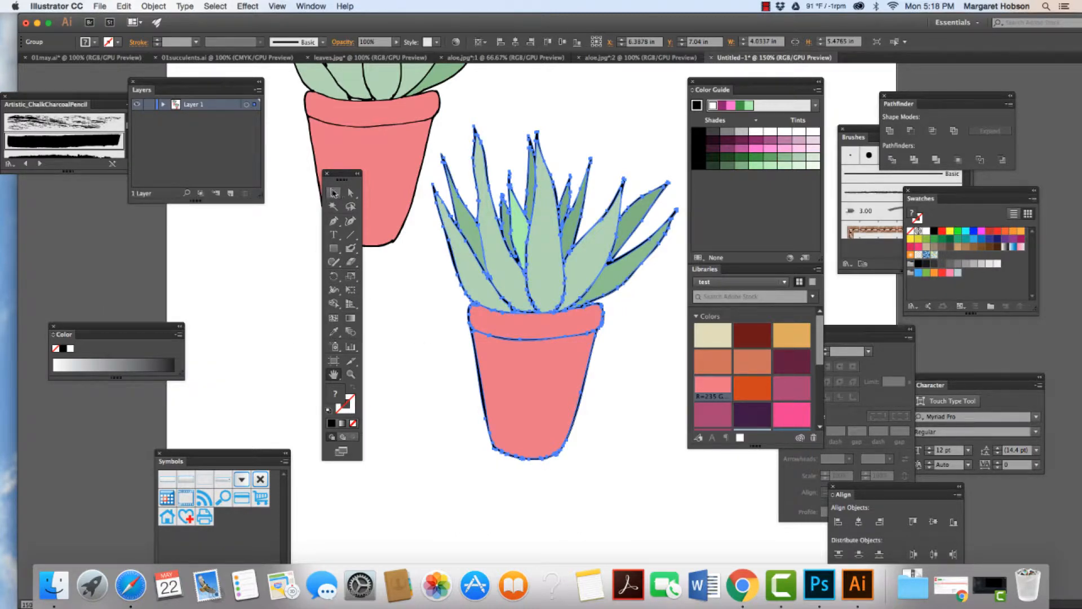
click(384, 274)
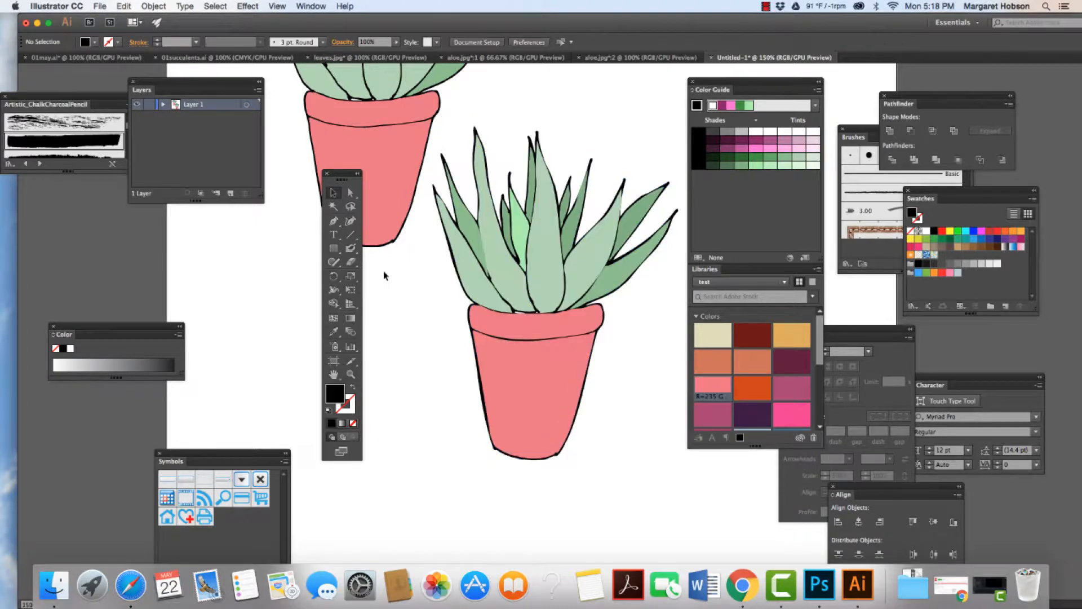
Step: Move the simplified aloe up beside the original and shift the original slightly left to space the two apart
click(534, 411)
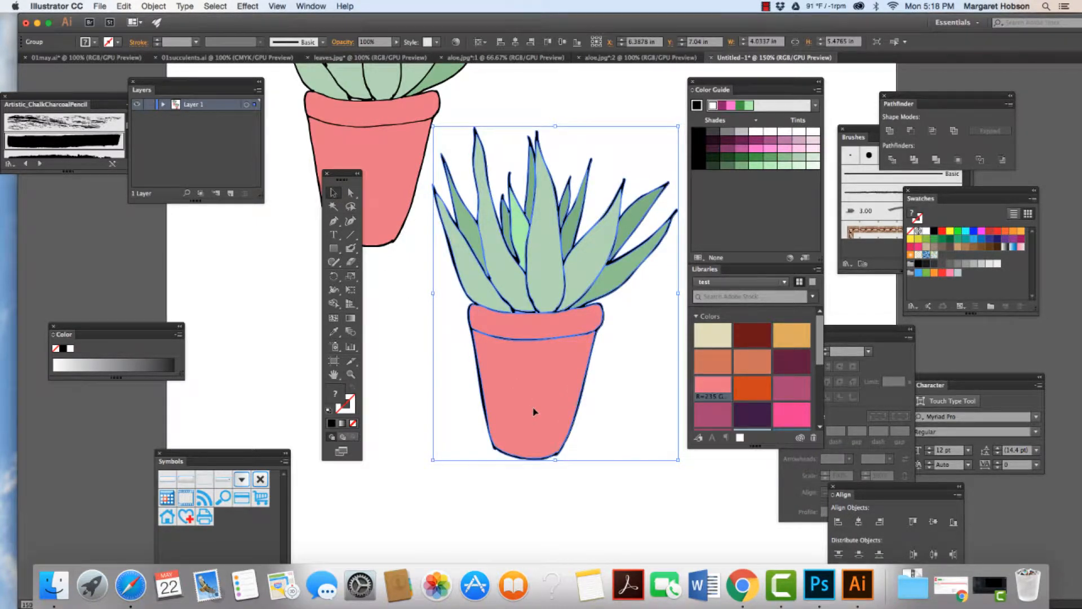
key(a)
key(super+minus)
key(super+minus)
key(v)
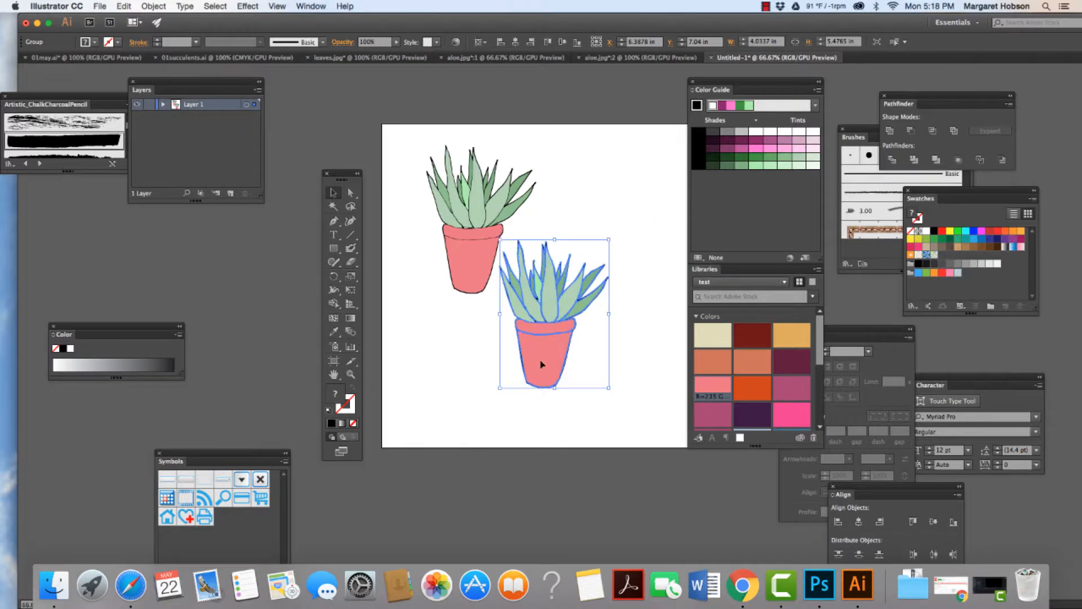
drag(533, 353, 576, 268)
click(499, 352)
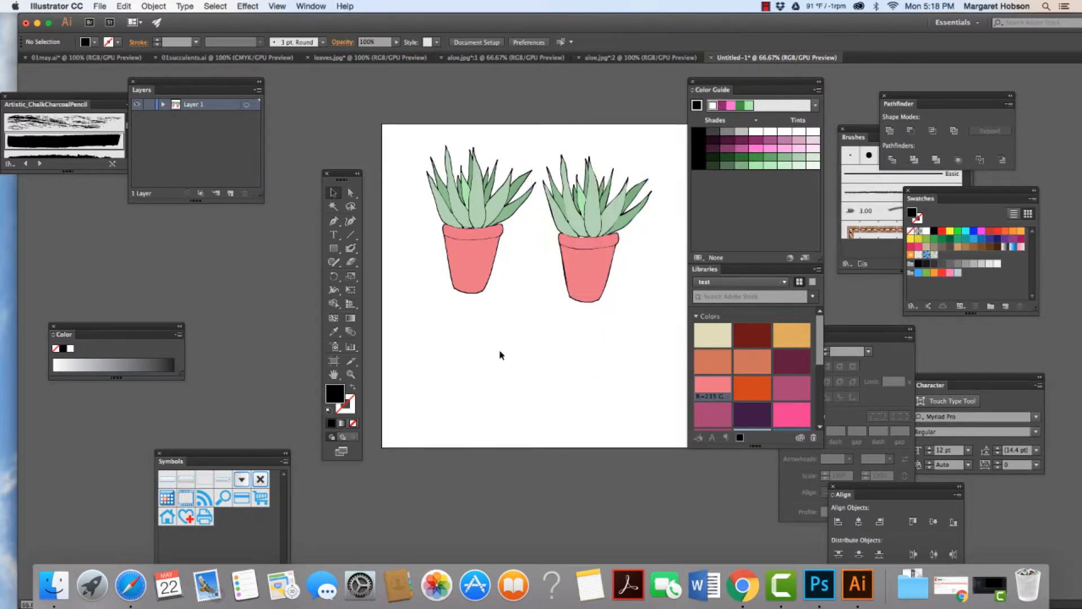
click(467, 268)
drag(466, 265, 452, 264)
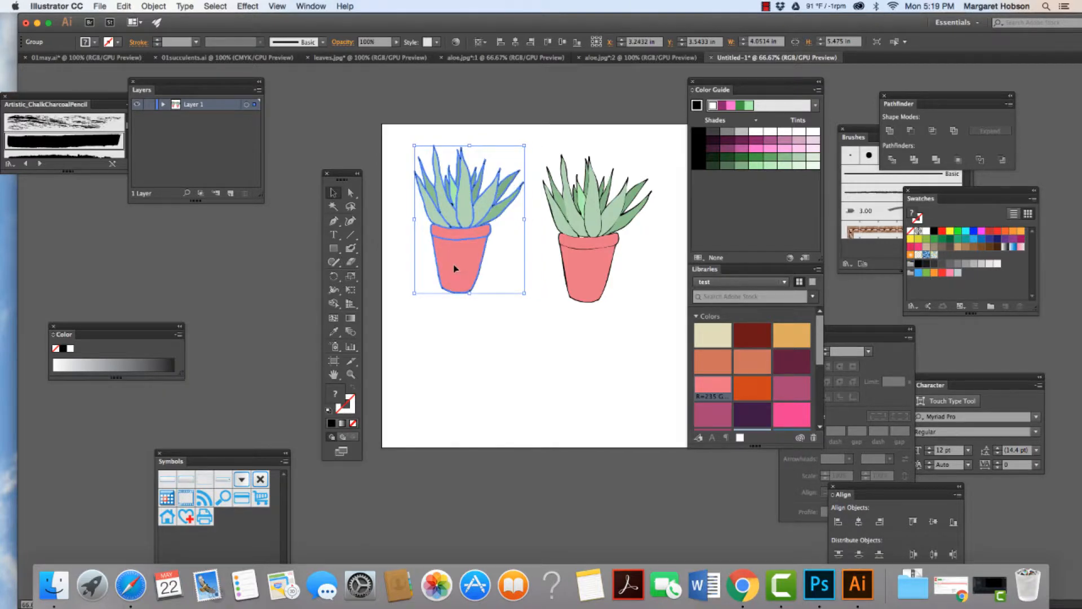
Step: Paste a copy of the original aloe in front and place it below, between the two existing pots
click(124, 7)
click(141, 57)
click(123, 6)
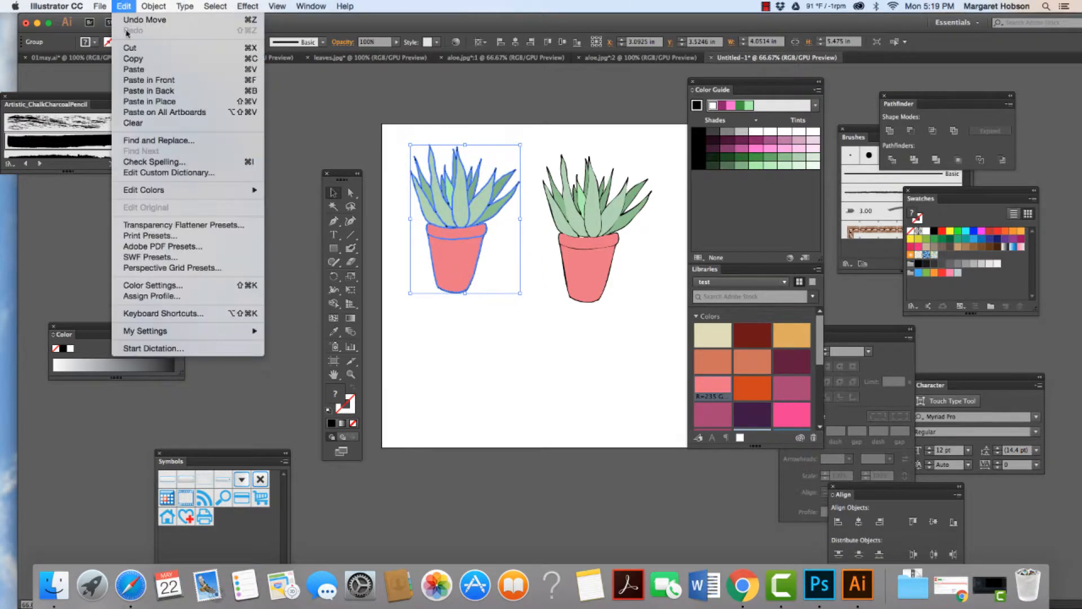
click(140, 77)
drag(439, 251, 503, 393)
click(432, 394)
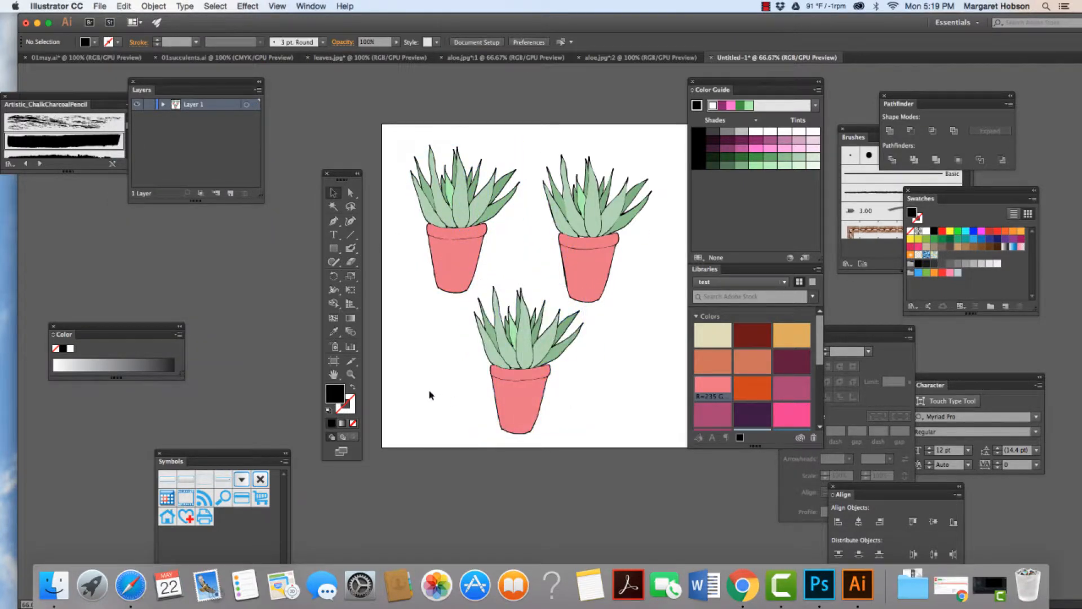
Step: Isolate the lower aloe's group so its black outline can be edited separately from the other two pots
click(350, 375)
drag(471, 280, 545, 378)
drag(566, 419, 560, 401)
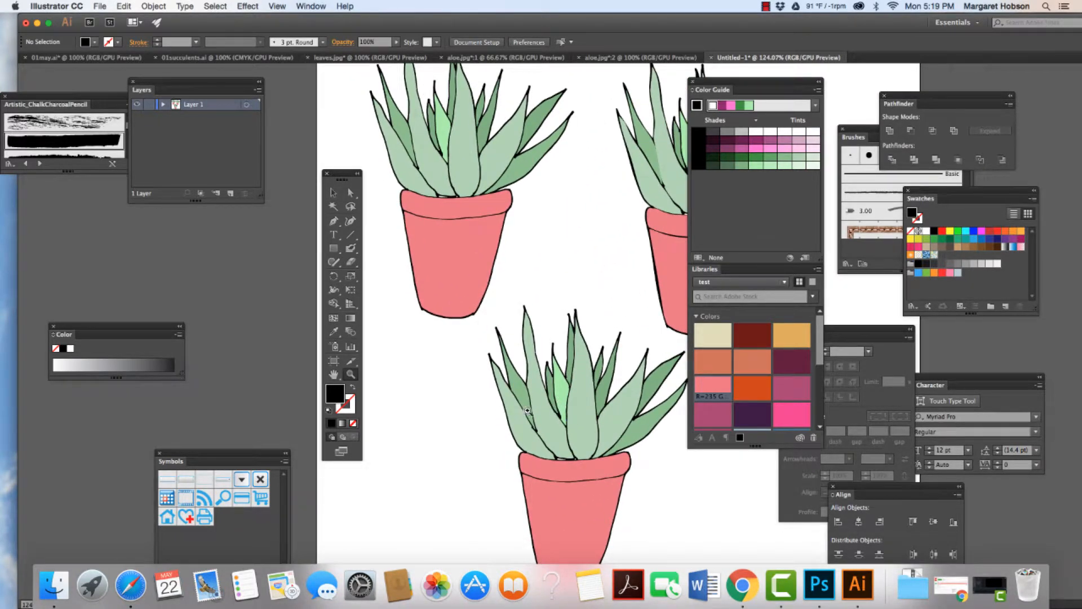
key(a)
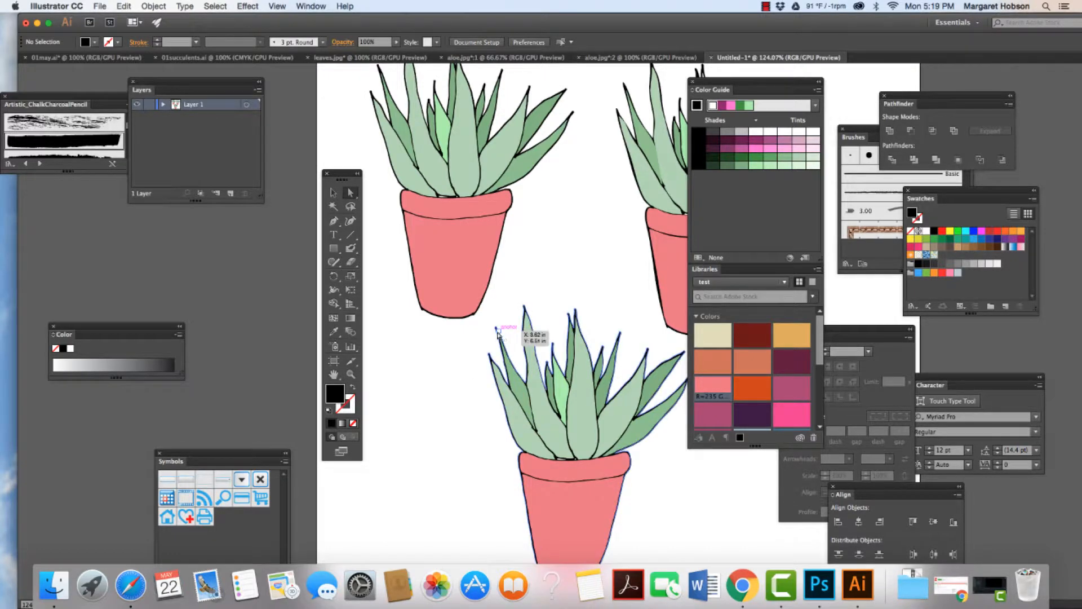
click(497, 333)
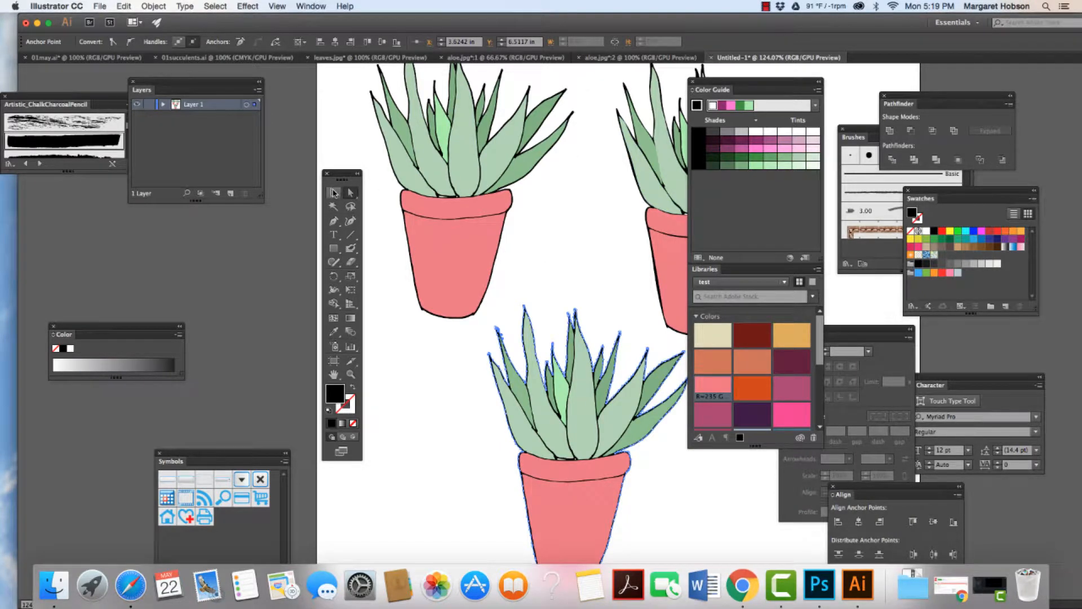
click(334, 192)
click(515, 241)
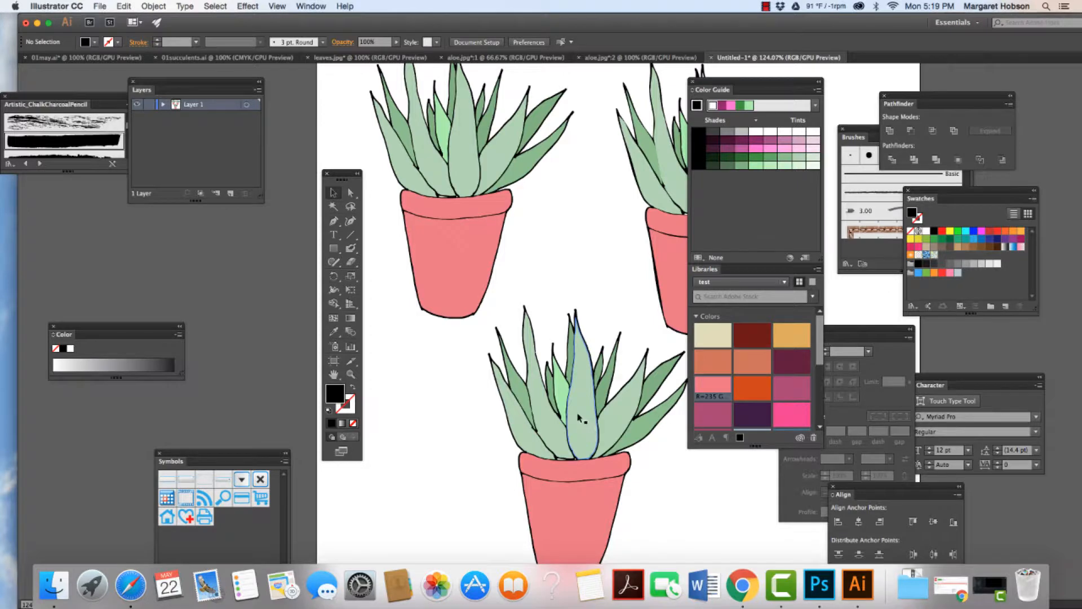
double_click(578, 417)
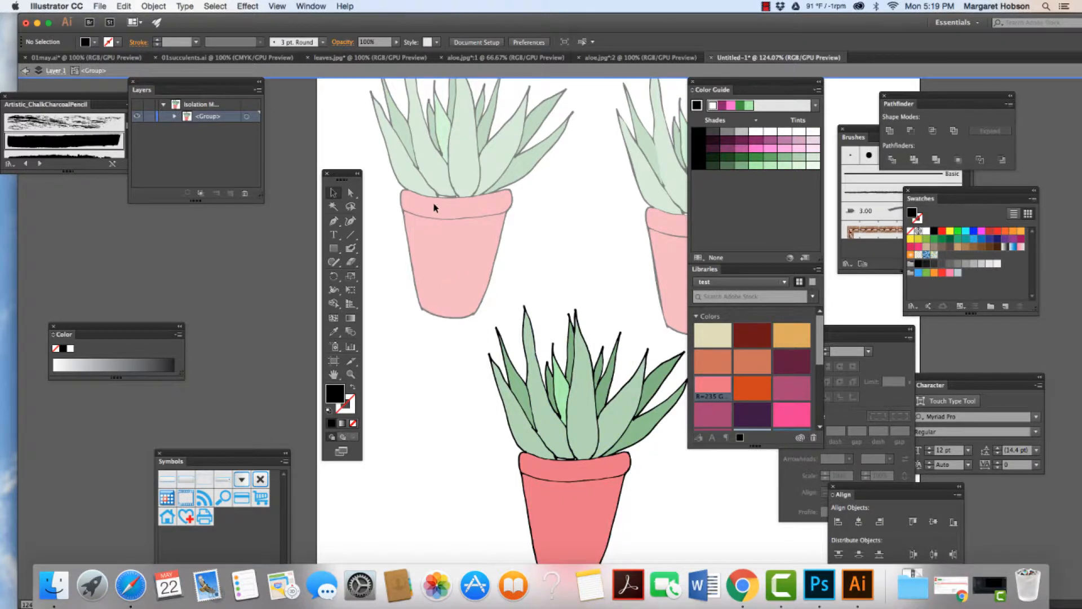
Step: Select all the lower aloe's black outline shapes by matching fill color, delete them, and exit isolation mode
click(350, 192)
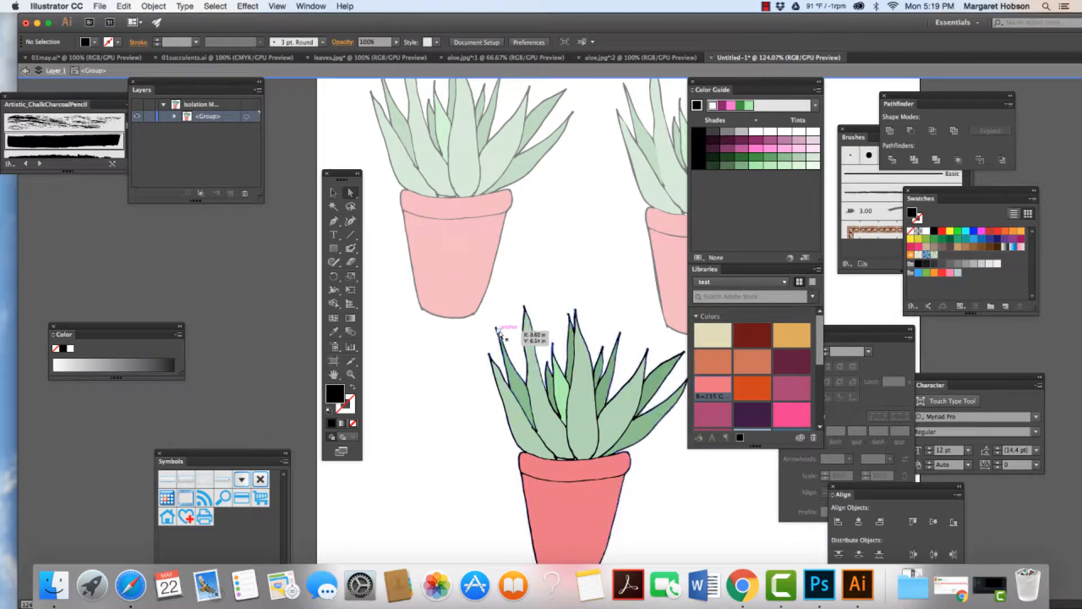
click(497, 331)
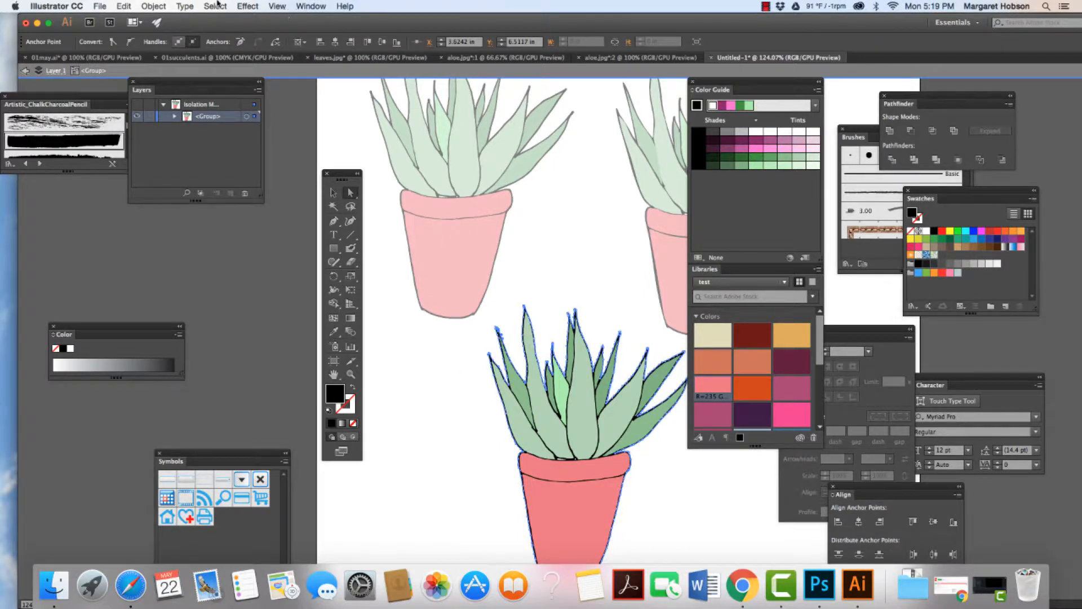
click(214, 5)
mouse_move(231, 107)
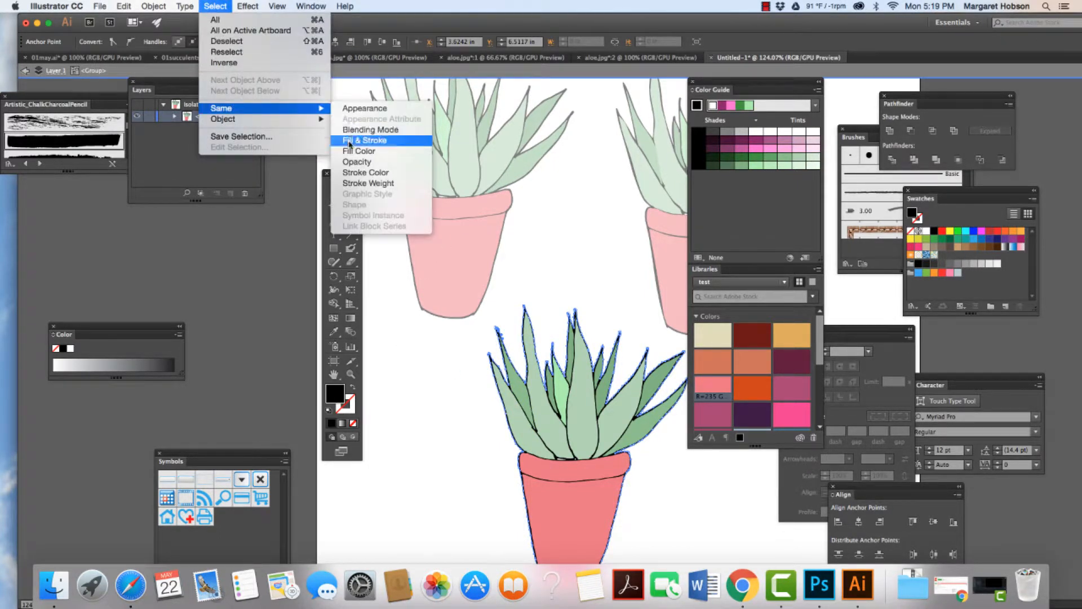
click(351, 153)
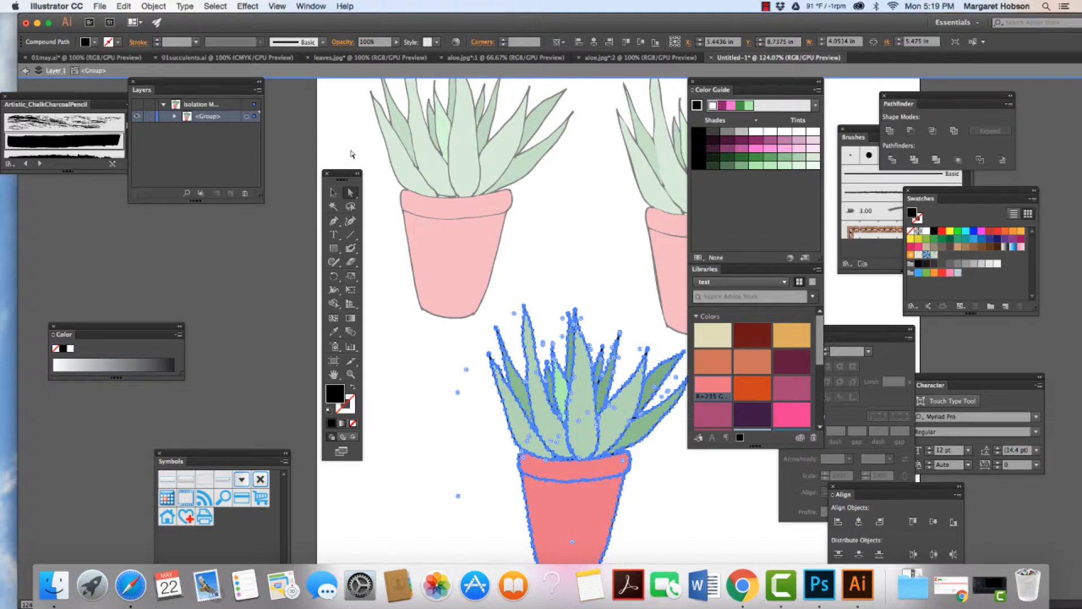
key(Delete)
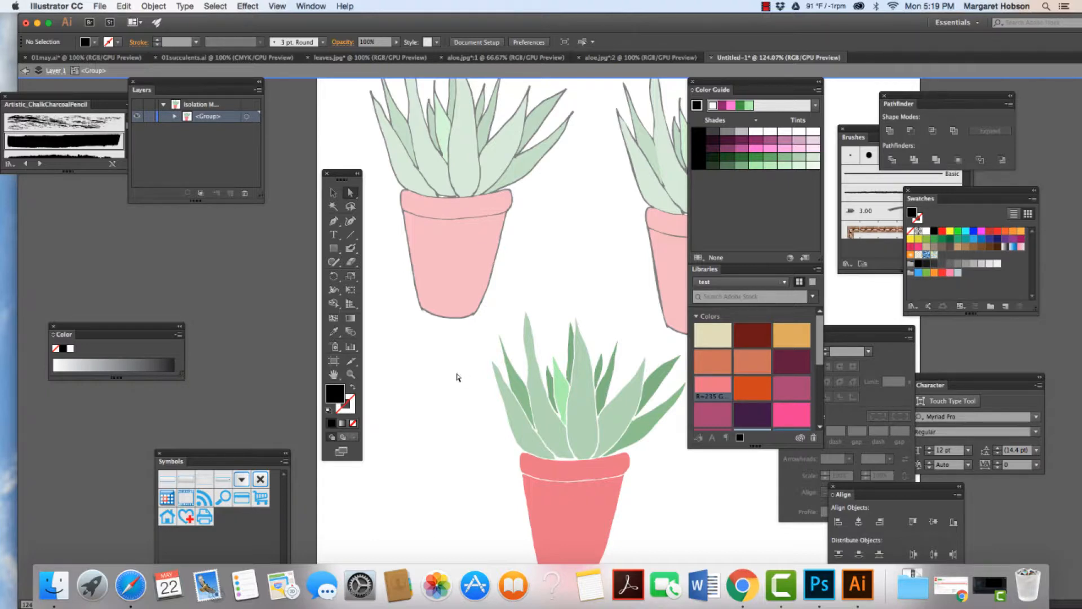
key(Escape)
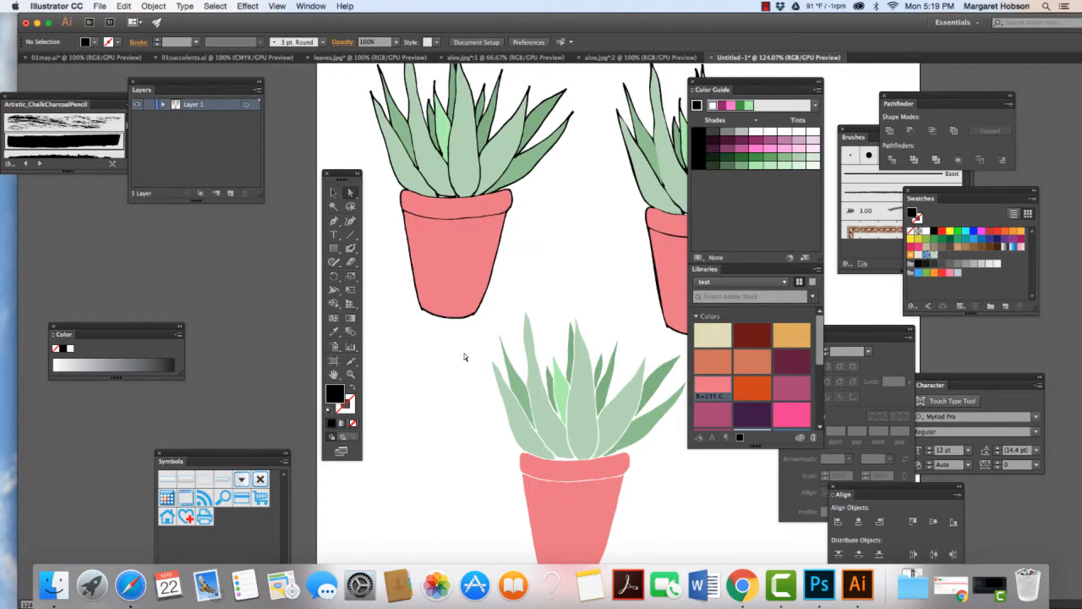
Step: Directly select the outline-free aloe's pot body and outer left leaf in turn to adjust their spacing from neighboring shapes
key(super+minus)
key(super+minus)
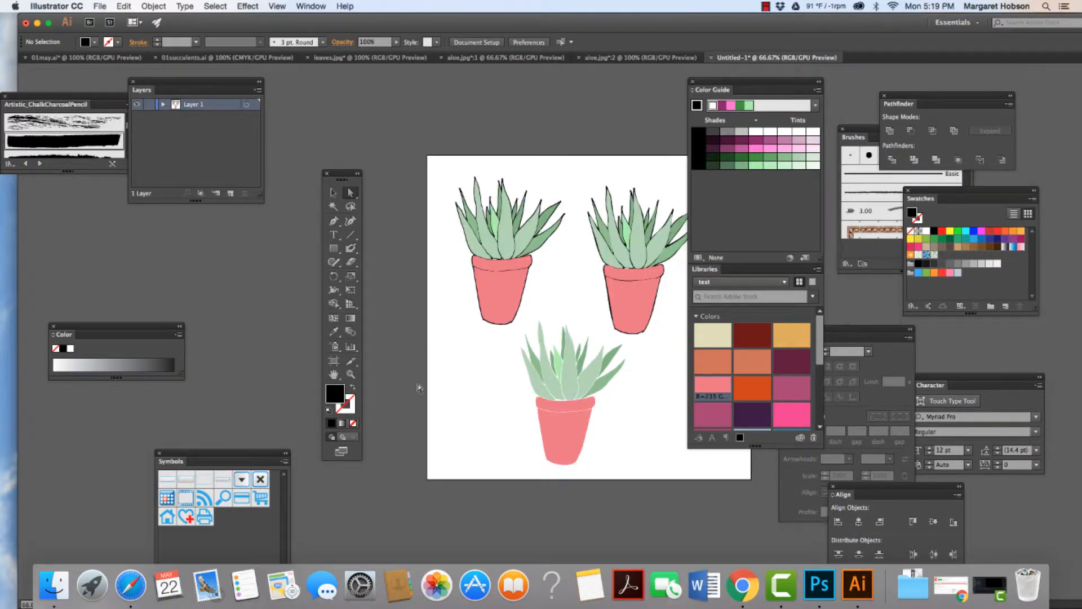
click(347, 375)
drag(500, 367, 553, 435)
key(a)
click(589, 448)
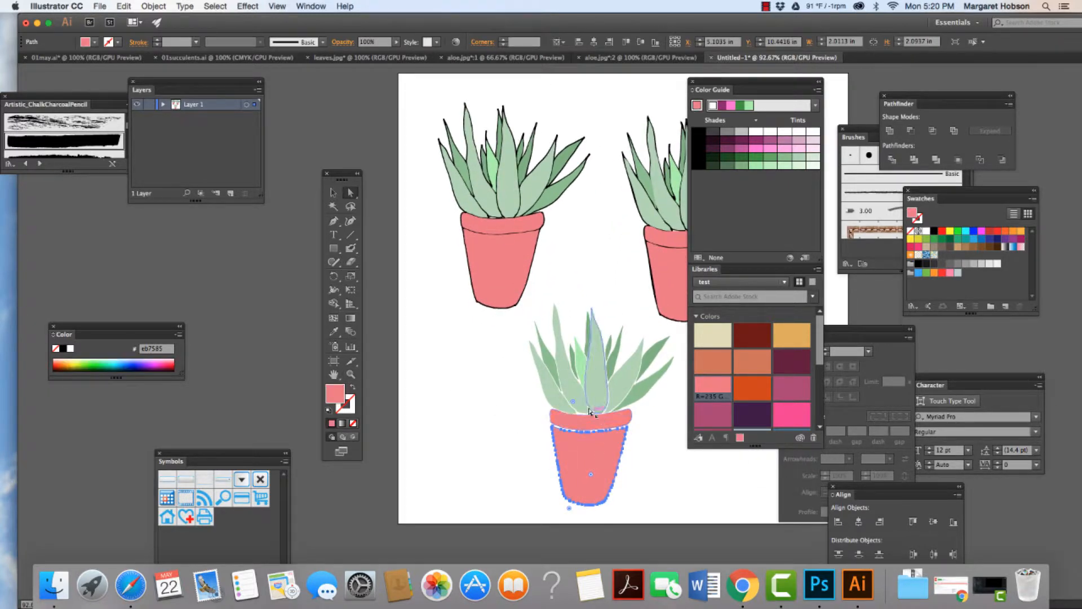
click(543, 390)
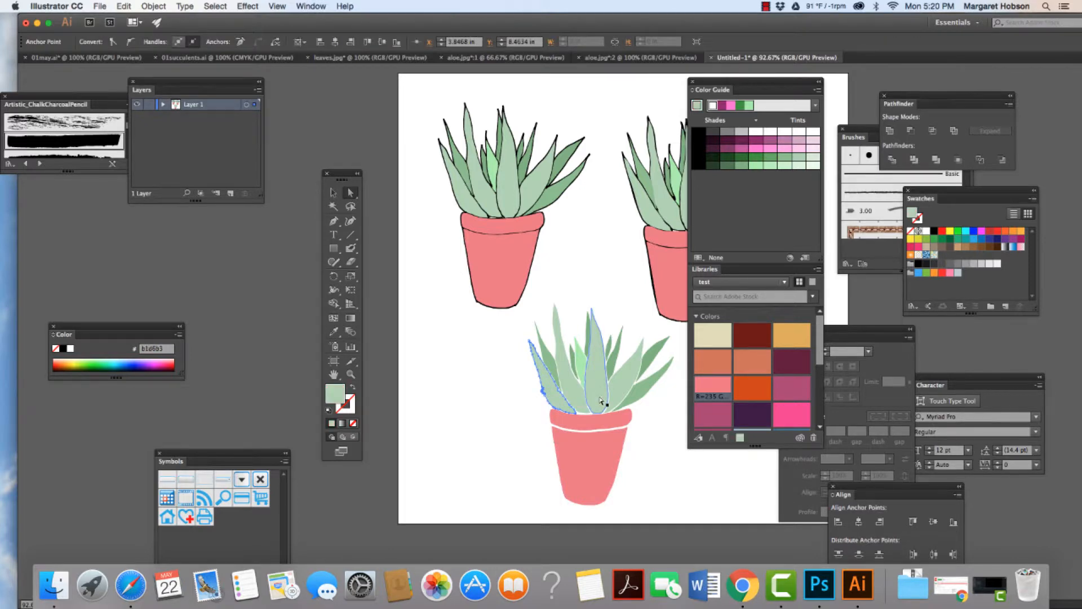
click(504, 395)
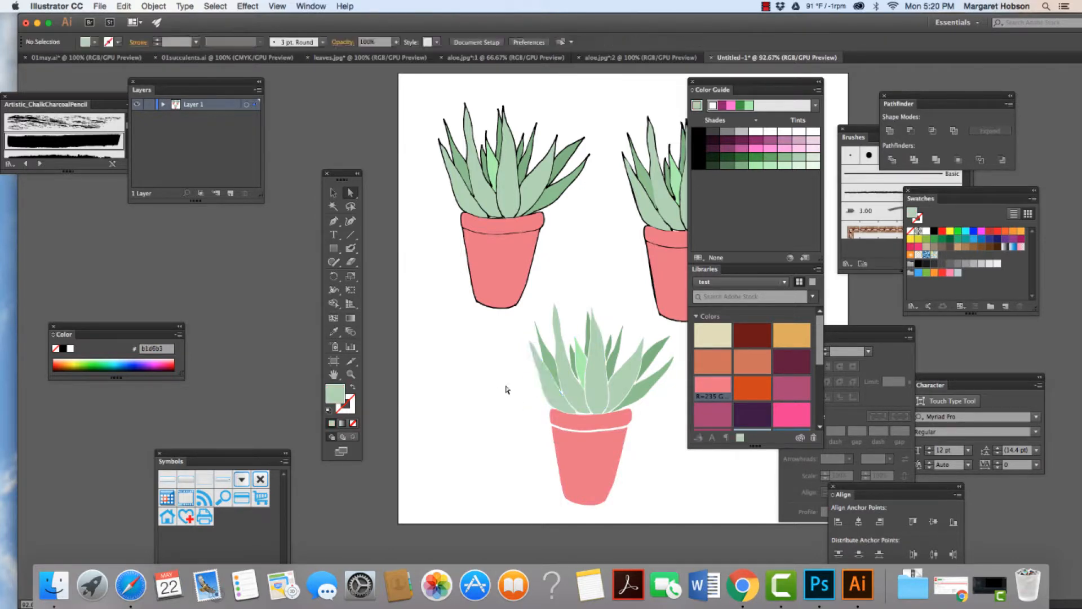
click(538, 384)
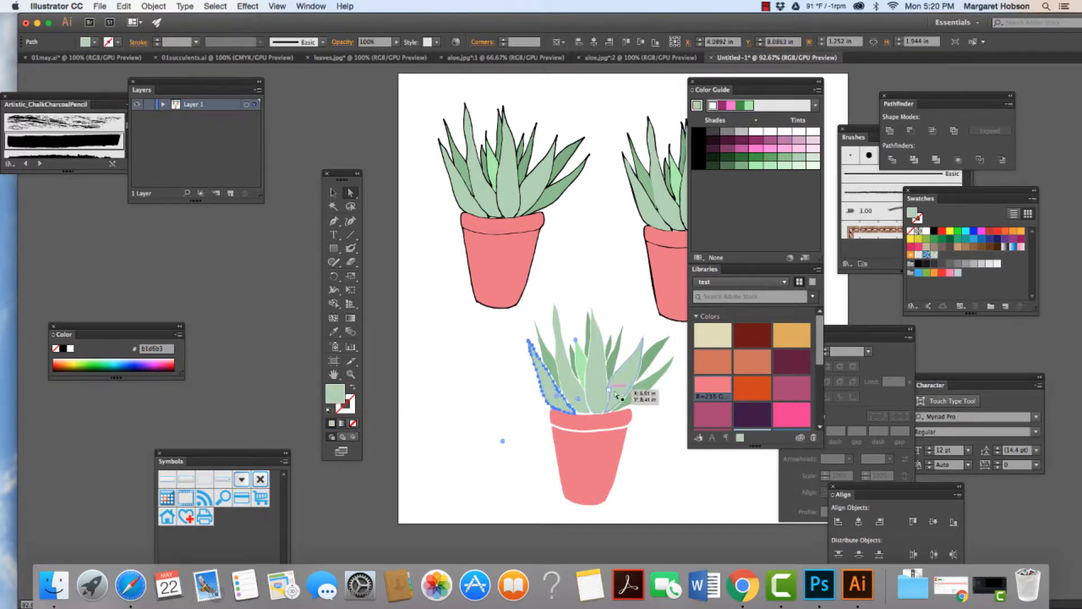
Step: Nudge the darker green leaves on the right side of the outline-free aloe slightly outward, one by one
click(642, 393)
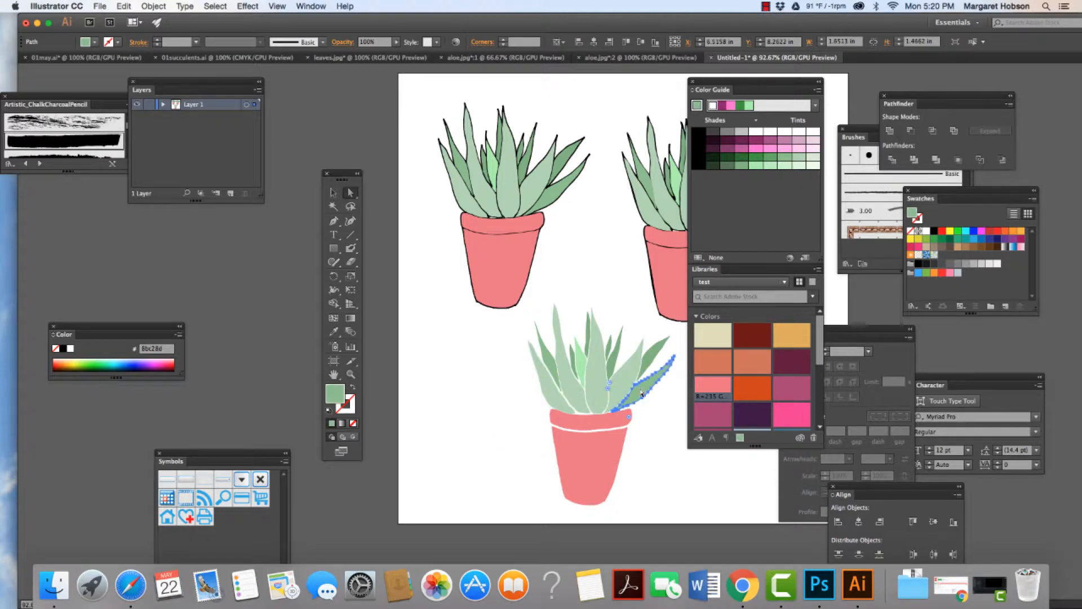
shift+click(618, 382)
click(653, 359)
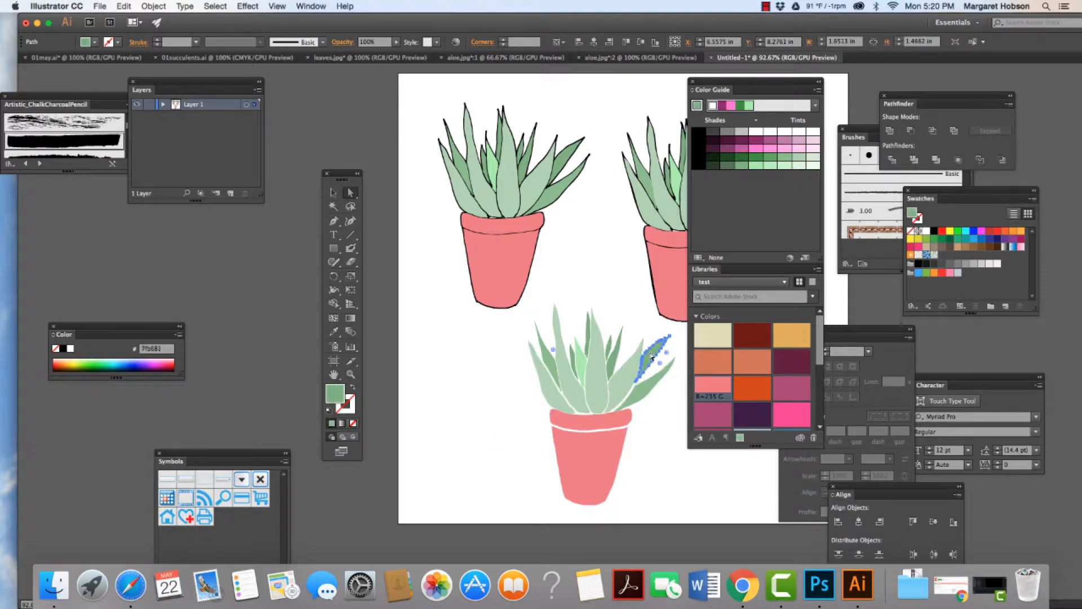
drag(654, 358, 657, 360)
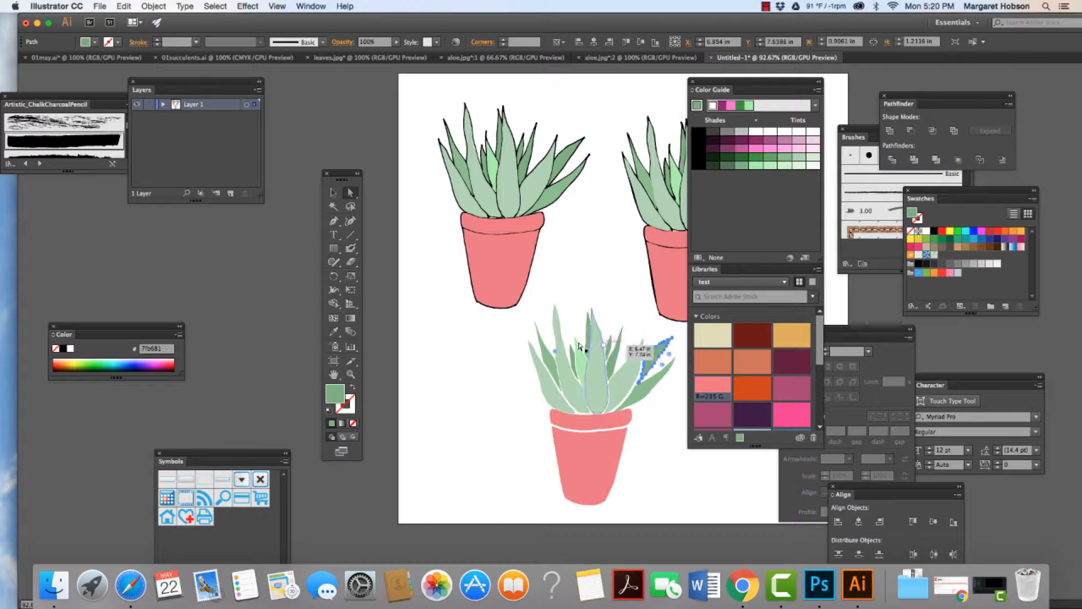
click(600, 294)
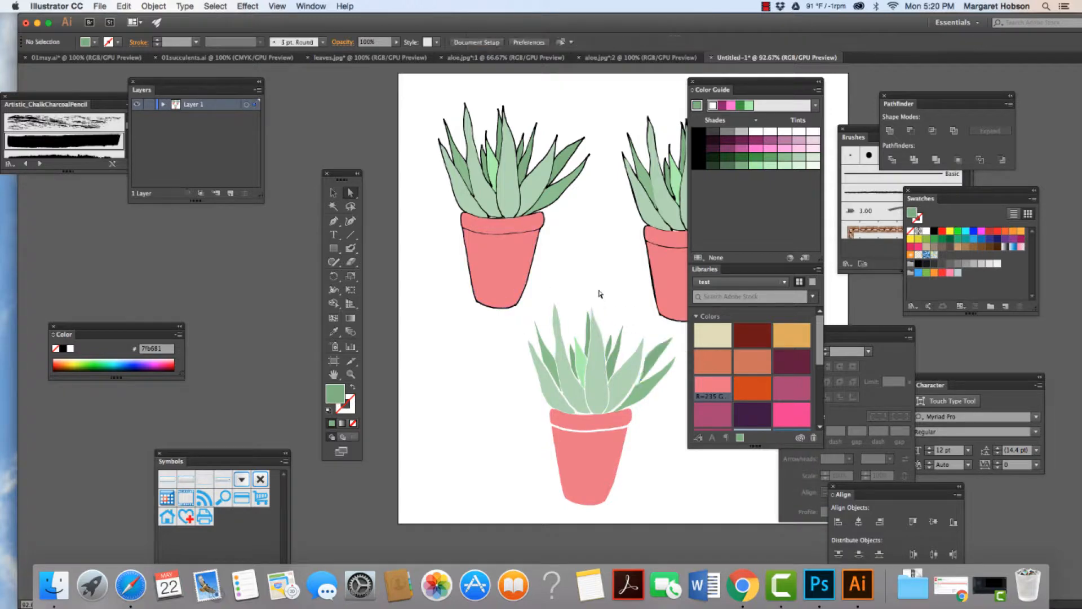
click(653, 362)
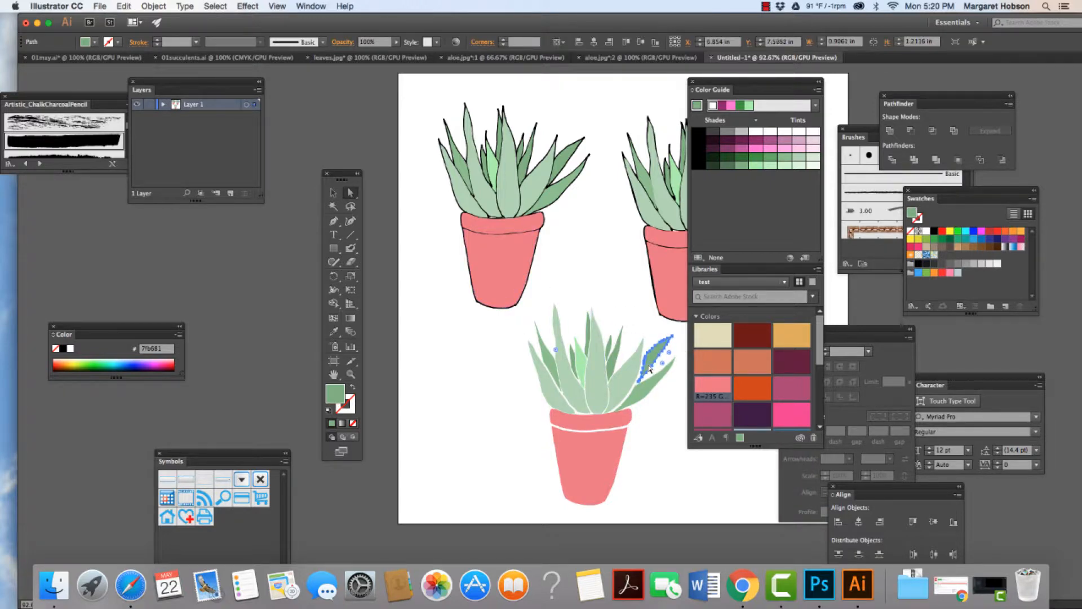
click(617, 295)
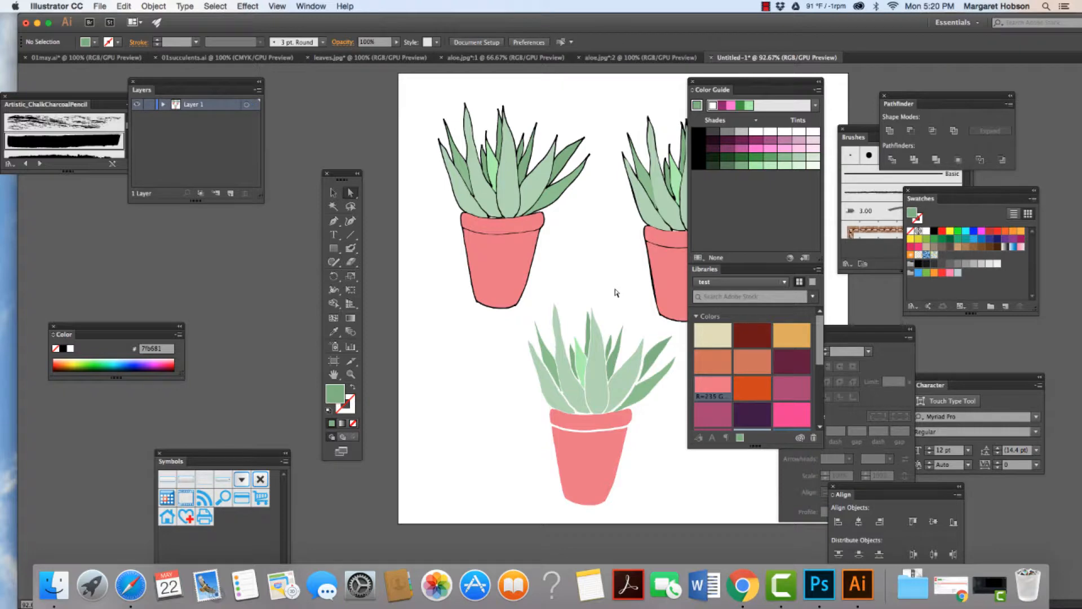
click(620, 354)
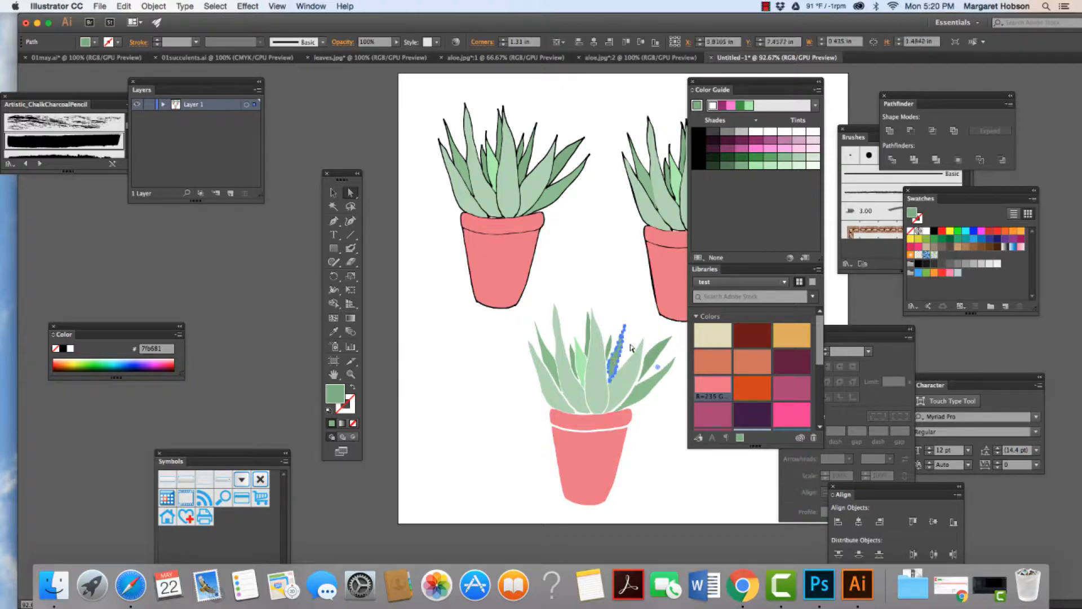
click(634, 323)
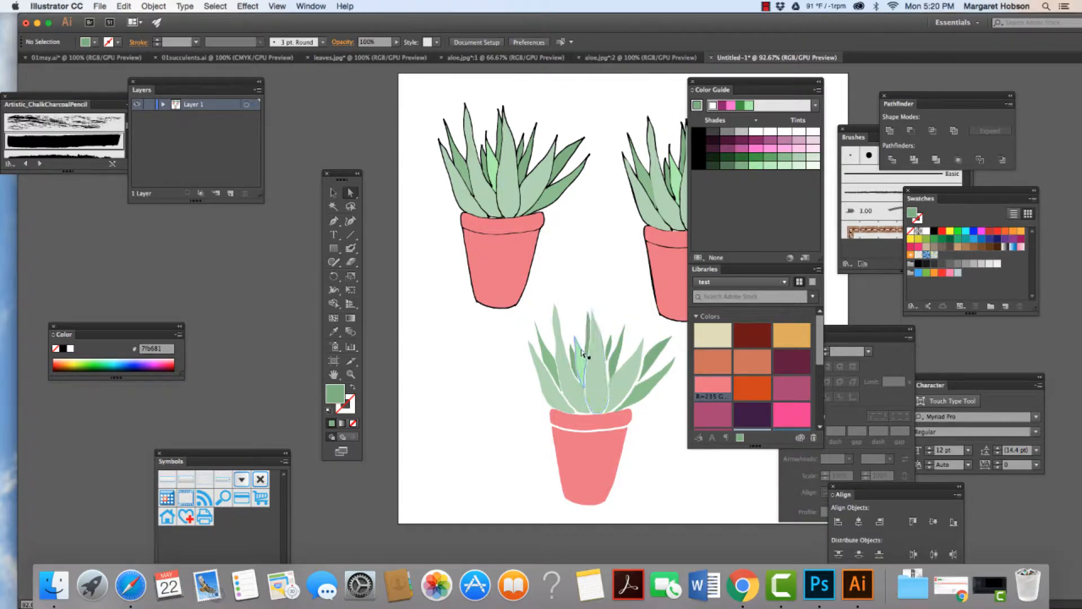
Step: Nudge the narrow dark leaf beside the outline-free aloe's tall central leaf slightly, then deselect it
click(588, 341)
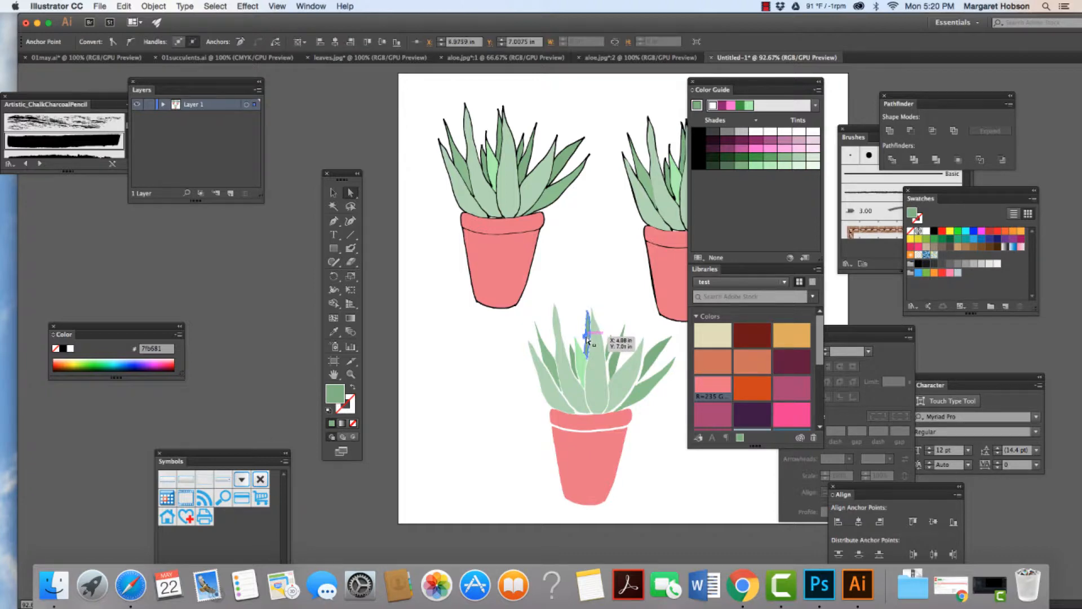
scroll(530, 332, left, 1)
click(428, 384)
click(351, 375)
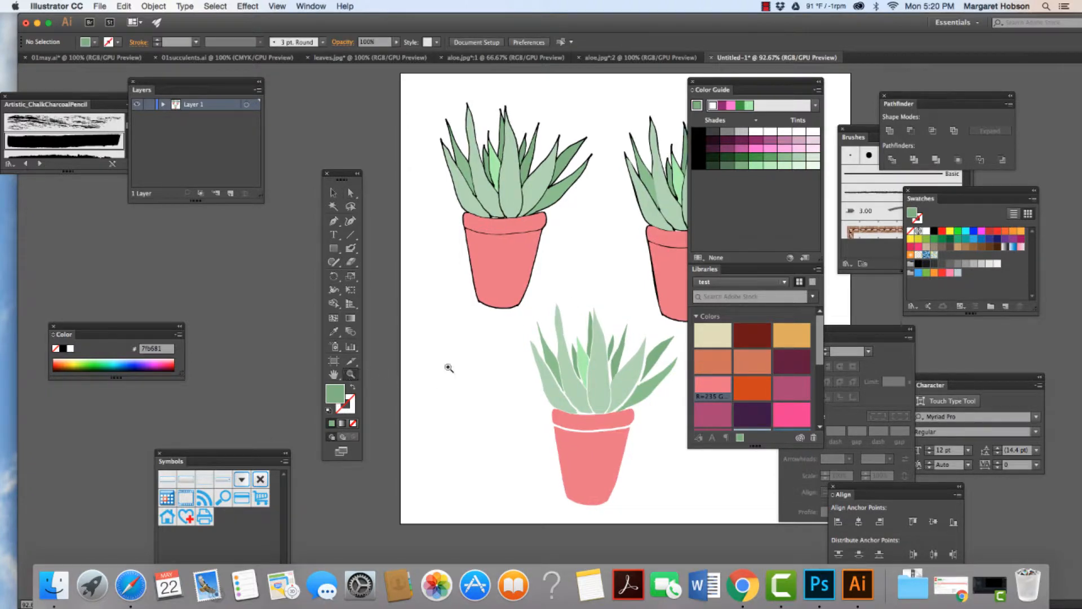
drag(573, 297, 592, 347)
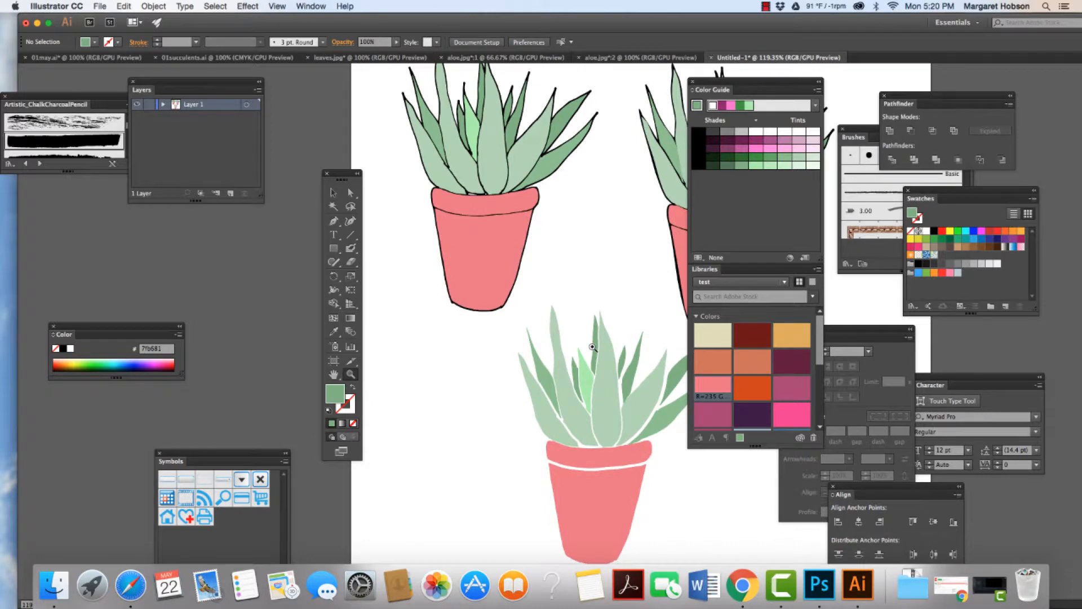
key(a)
click(593, 347)
scroll(595, 348, left, 1)
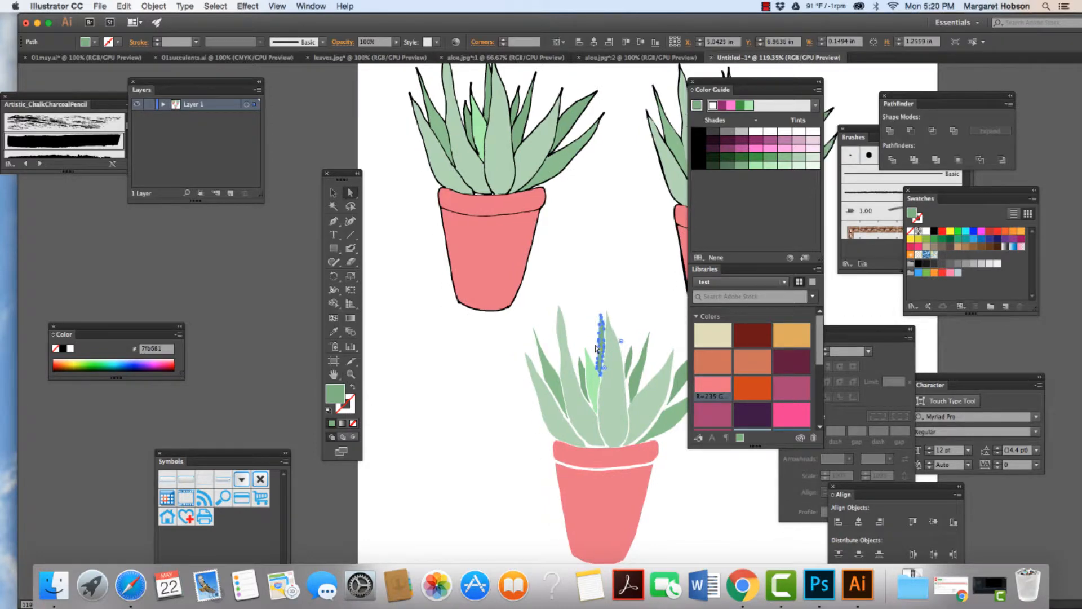
key(Up)
click(587, 331)
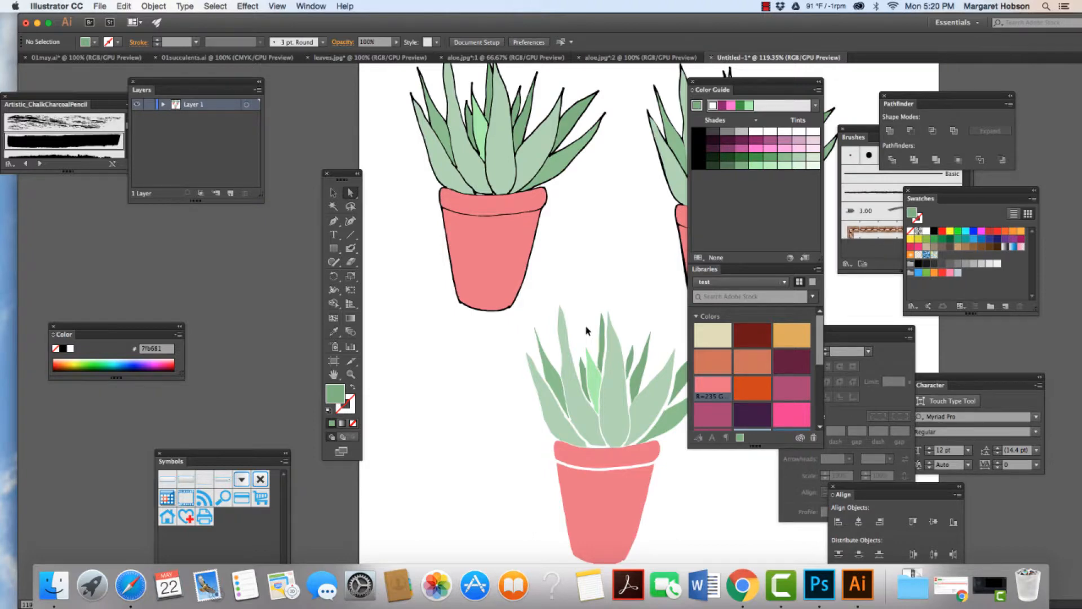
key(super+minus)
key(super+minus)
key(super+minus)
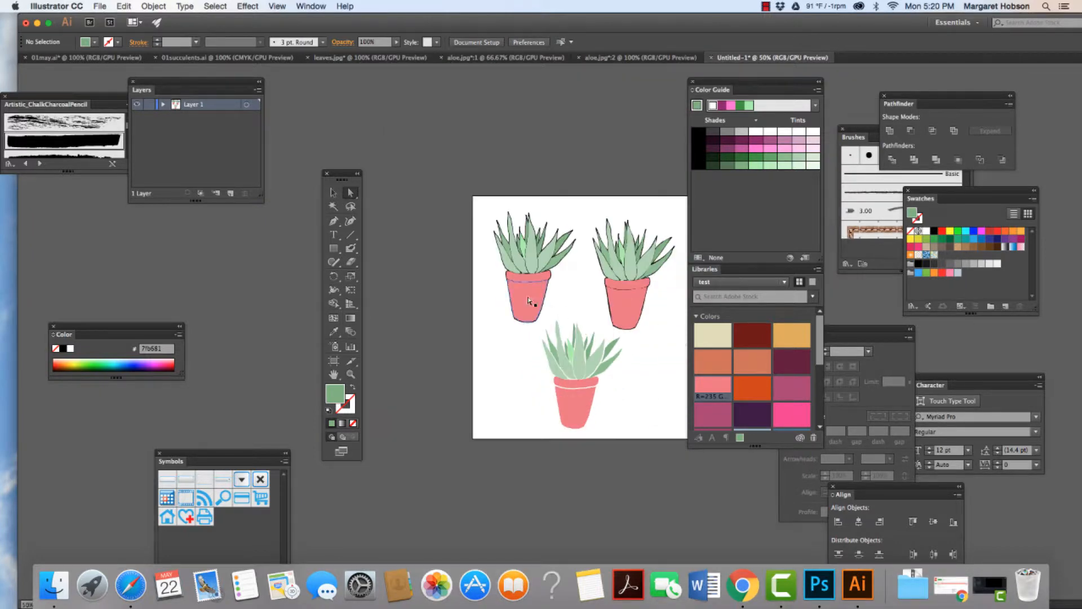
click(530, 300)
drag(508, 247, 572, 327)
click(512, 352)
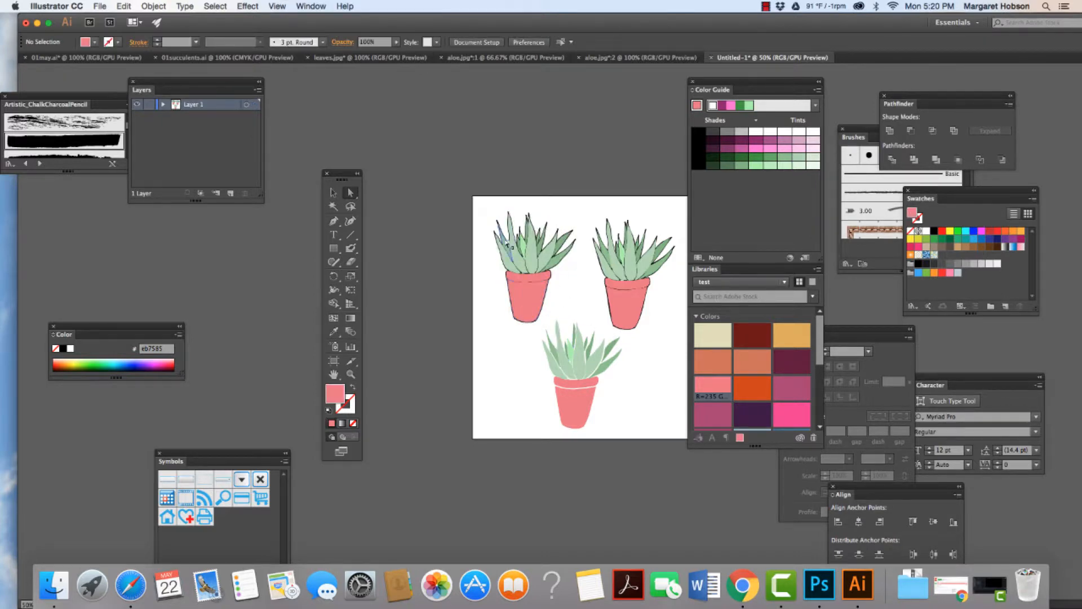
drag(475, 216, 551, 316)
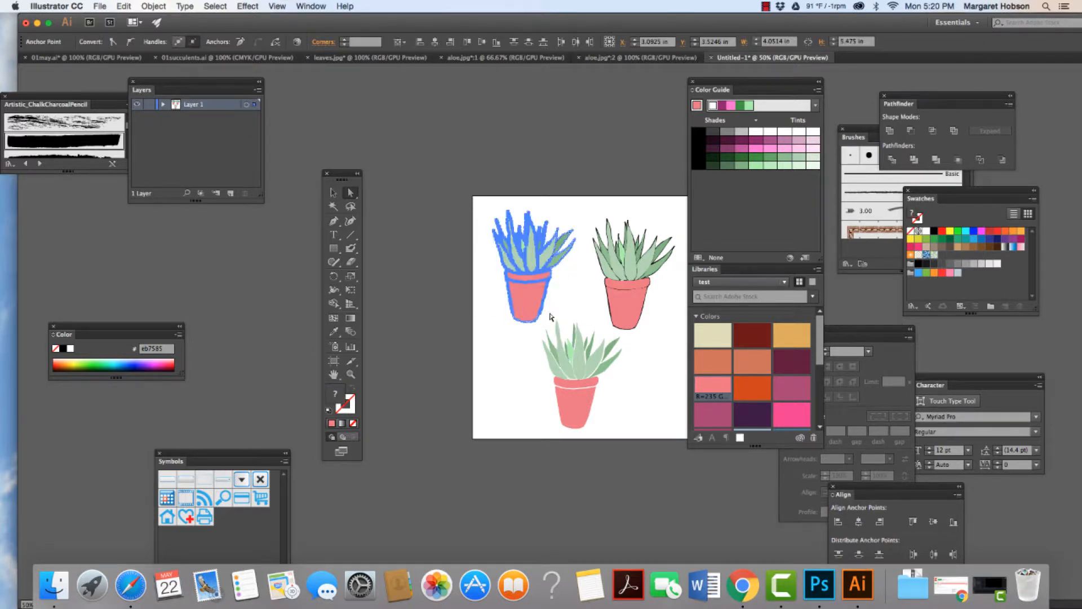
click(561, 301)
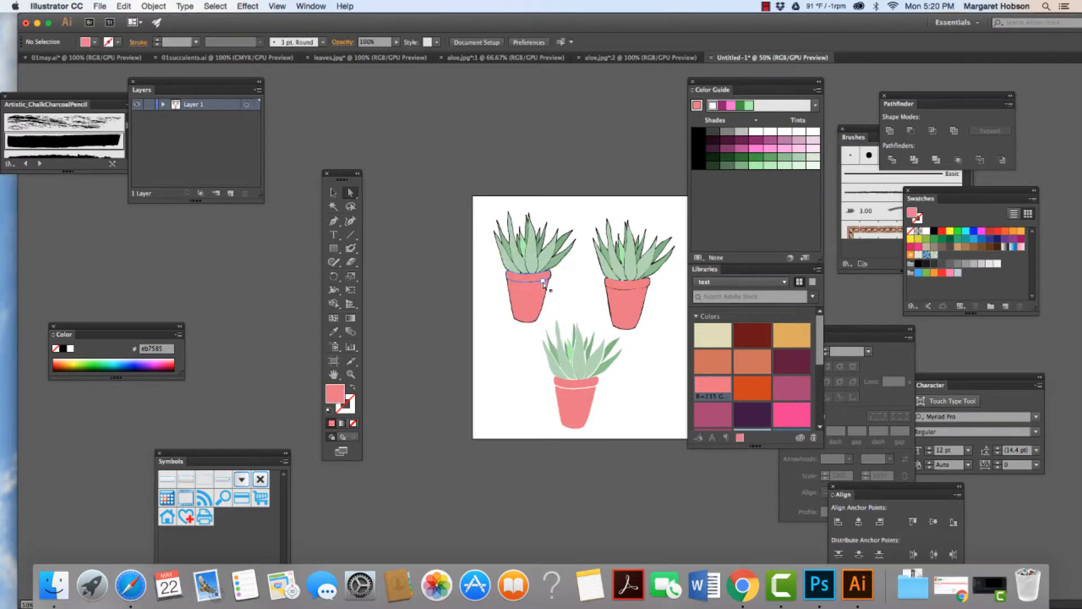
Step: Copy the upper-left outlined aloe, paste it in front, and move the duplicate to the artboard's lower right
key(v)
click(515, 290)
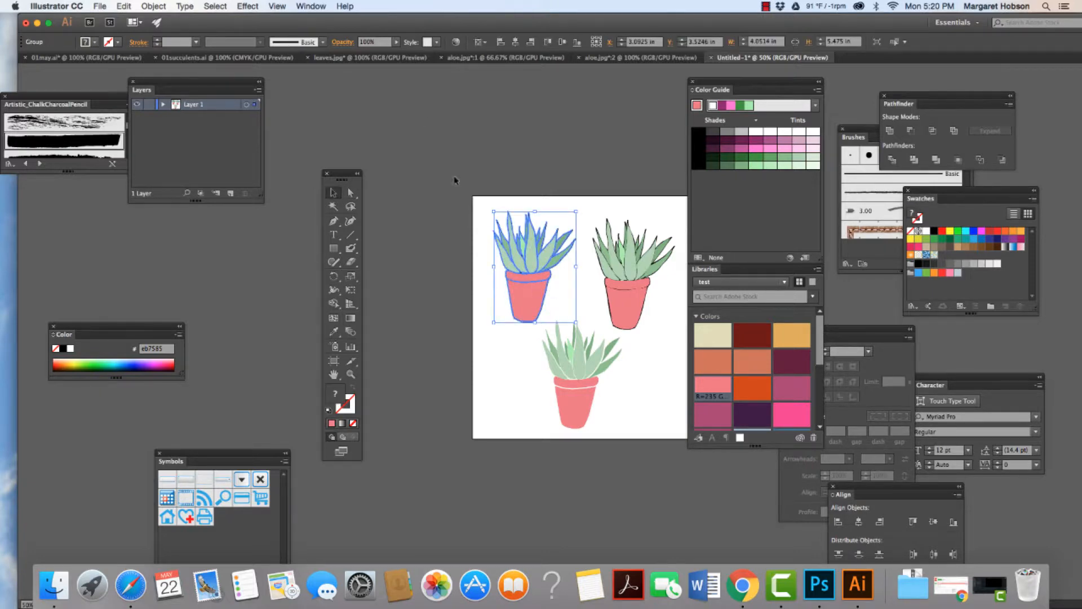
click(130, 5)
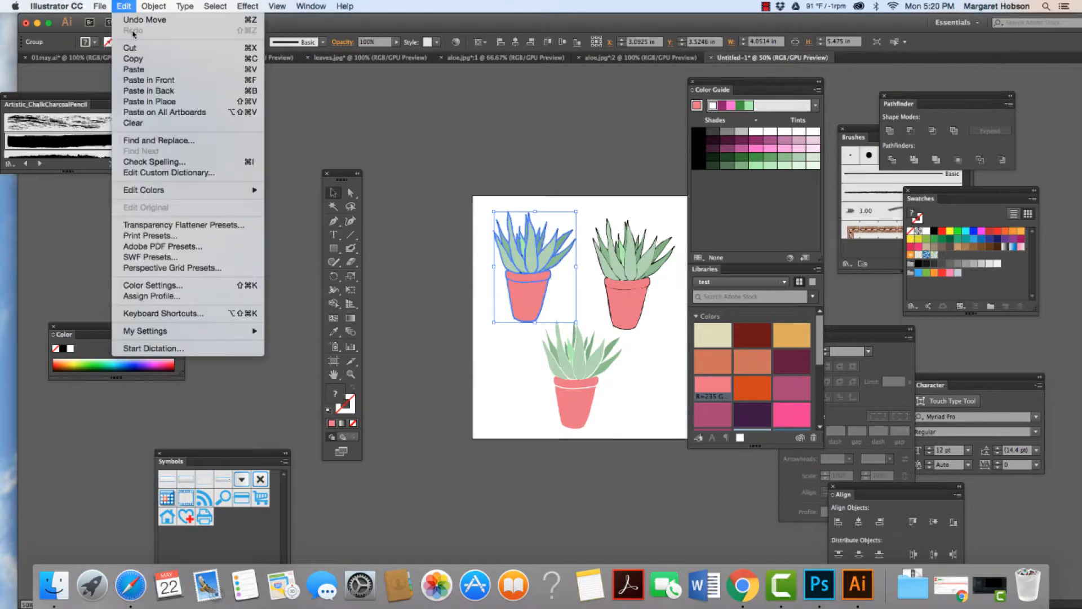
click(135, 59)
click(129, 6)
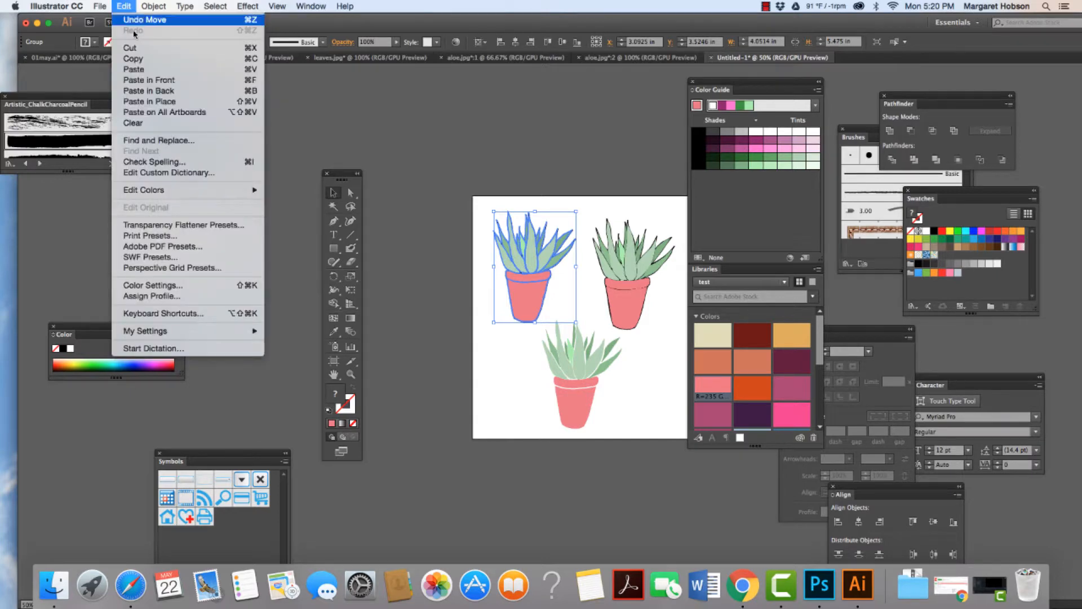
click(149, 79)
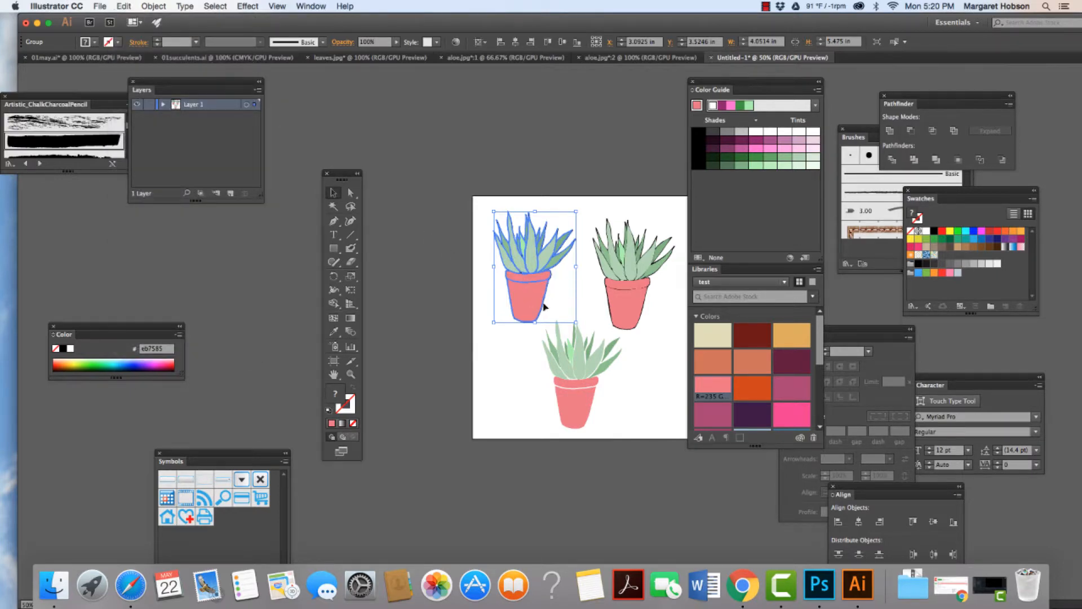
drag(544, 307, 665, 398)
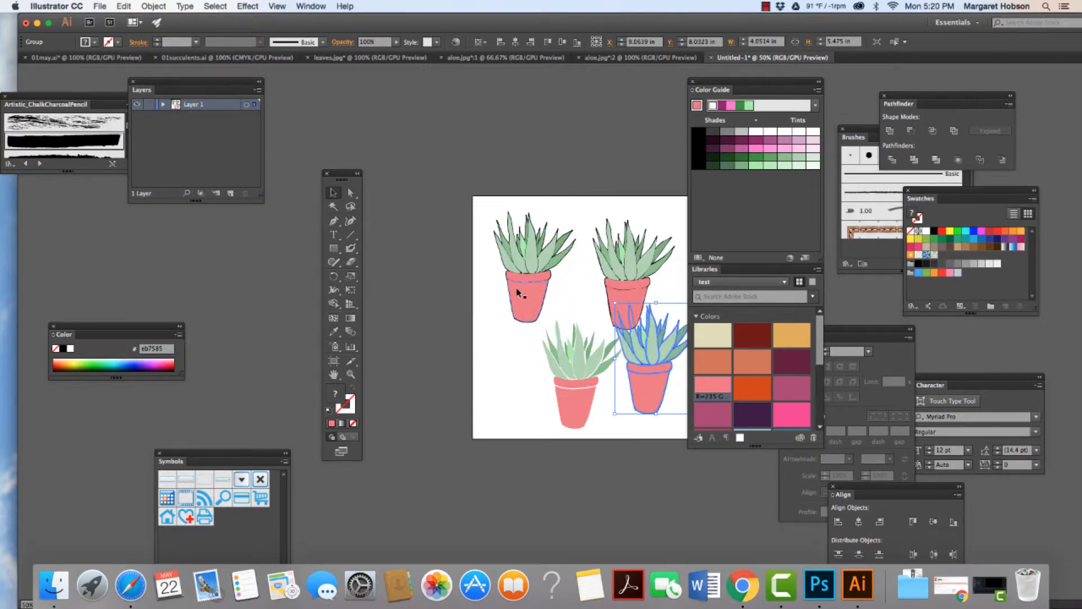
Step: Clear the three earlier aloes away from the artboard's working area and move the new copy closer to its center
drag(516, 288, 426, 172)
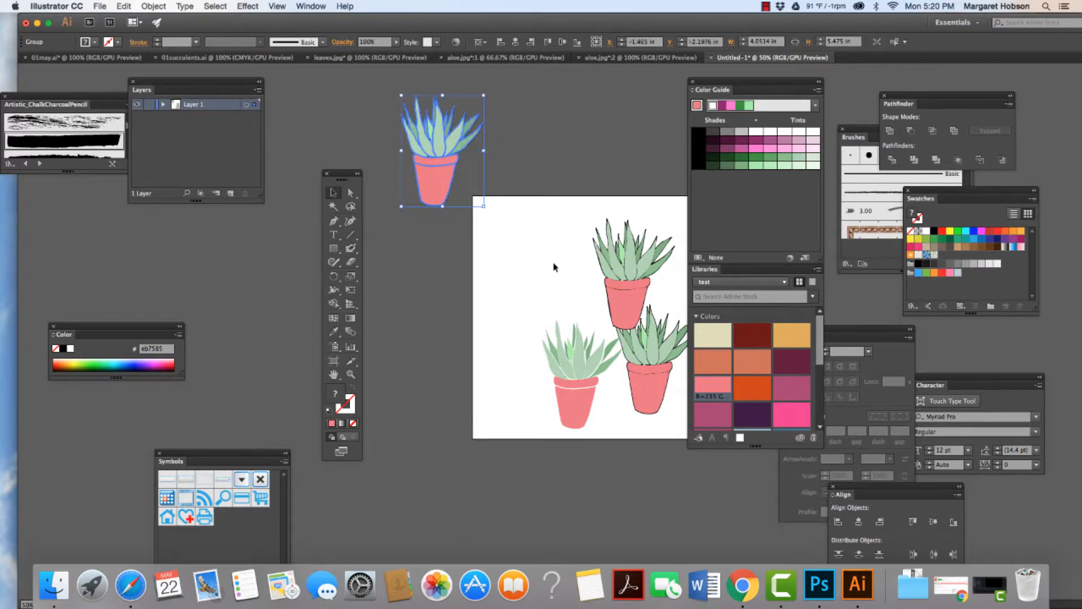
drag(620, 296, 562, 173)
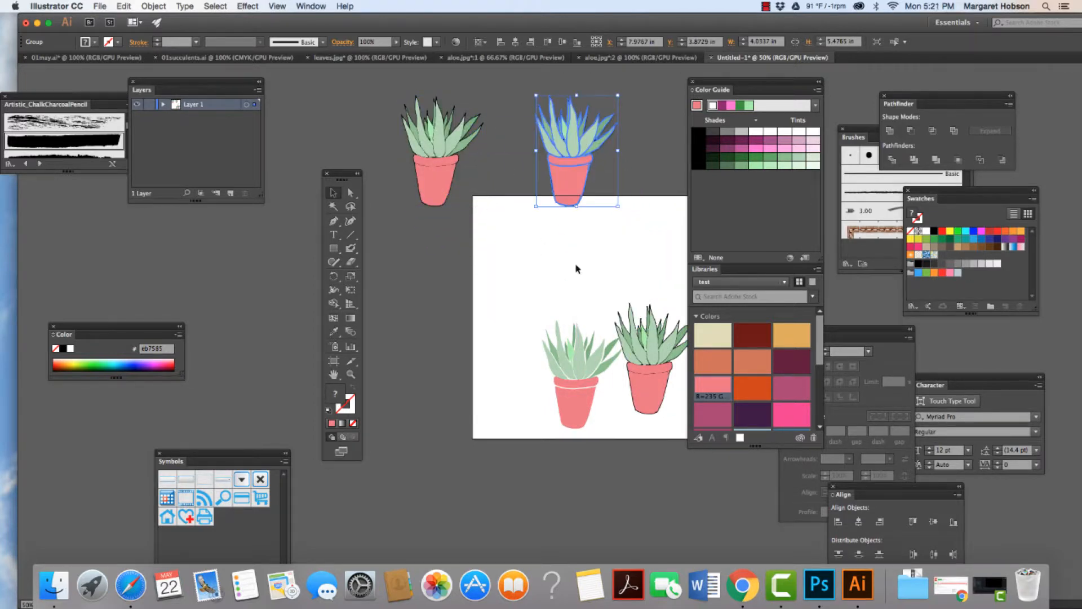
drag(577, 415, 428, 364)
click(547, 388)
drag(647, 391, 595, 375)
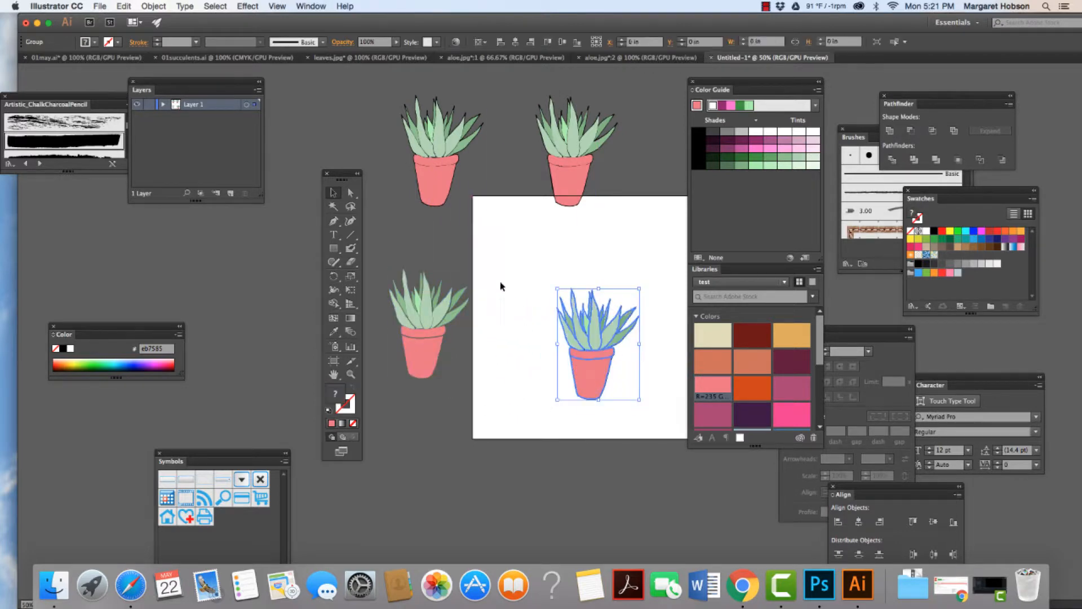
Step: Enter isolation mode for the new aloe copy's group, leaving nothing selected
click(351, 374)
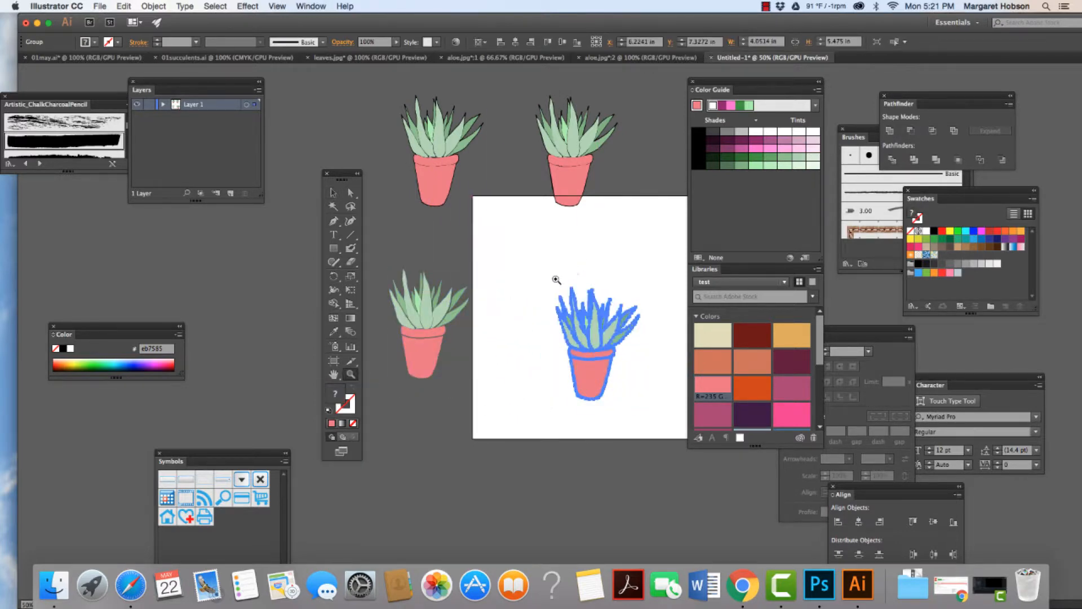
drag(531, 289, 562, 291)
key(h)
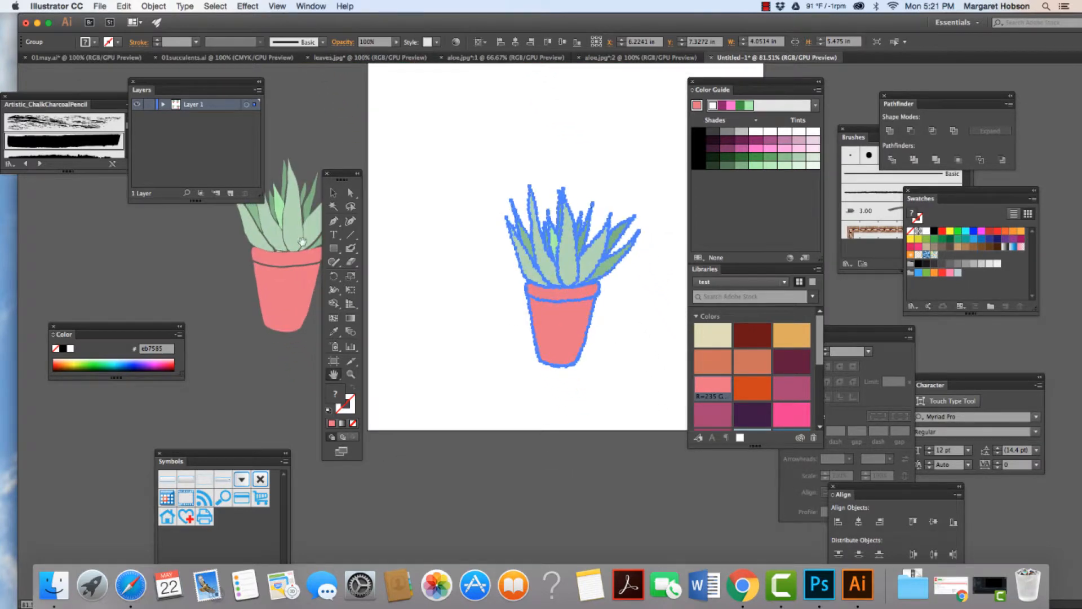
click(333, 192)
click(430, 267)
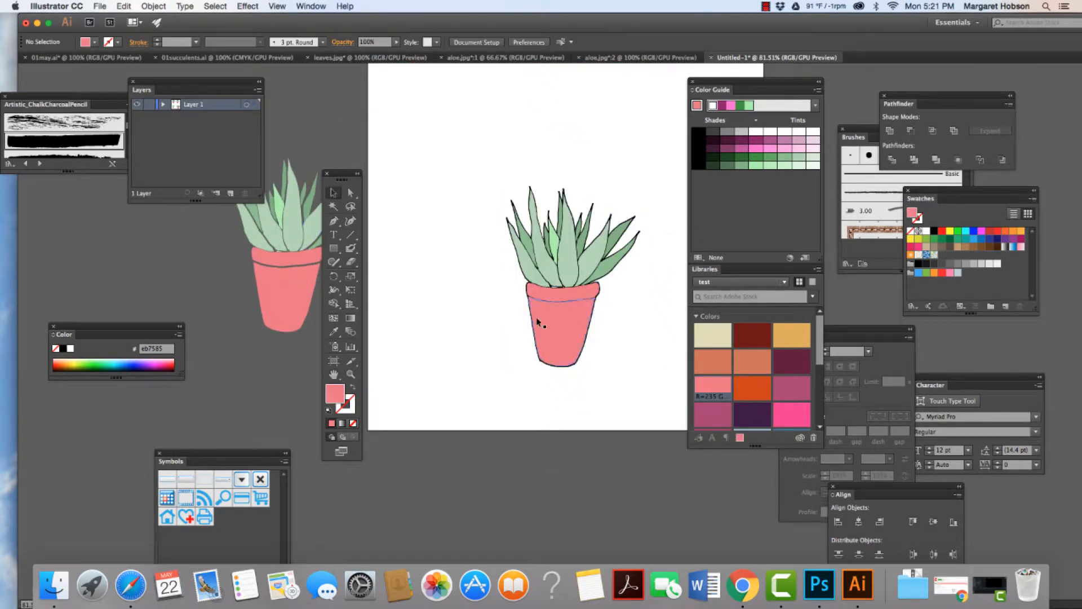
double_click(561, 314)
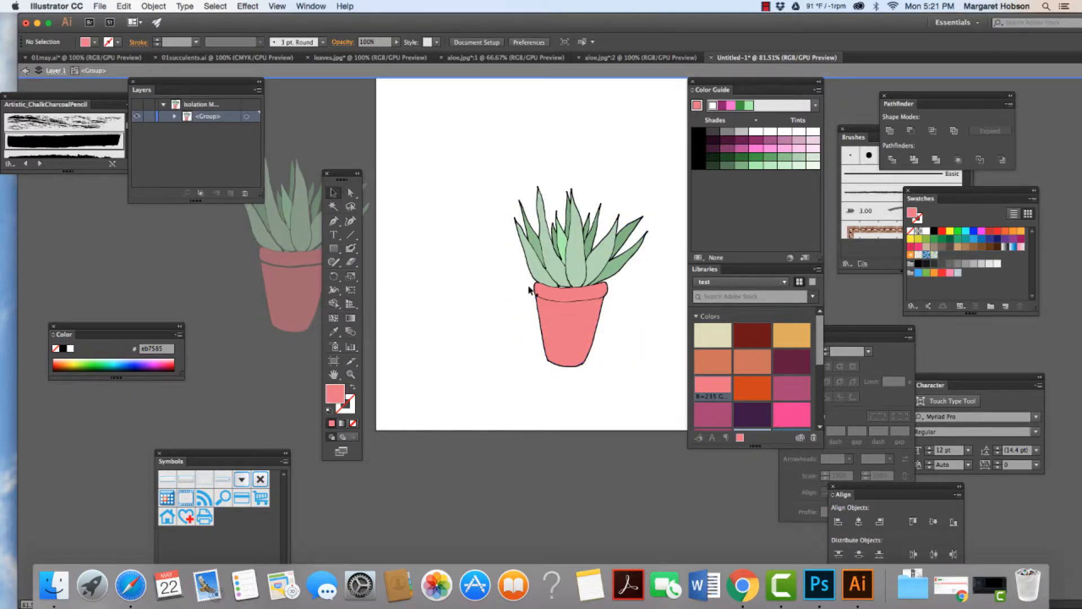
click(567, 314)
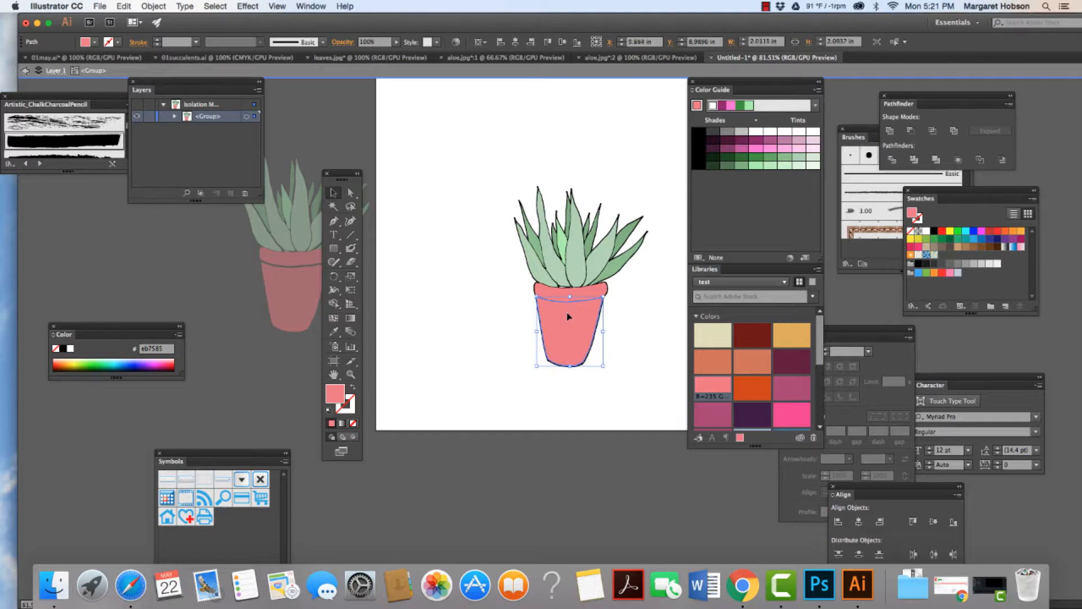
click(428, 293)
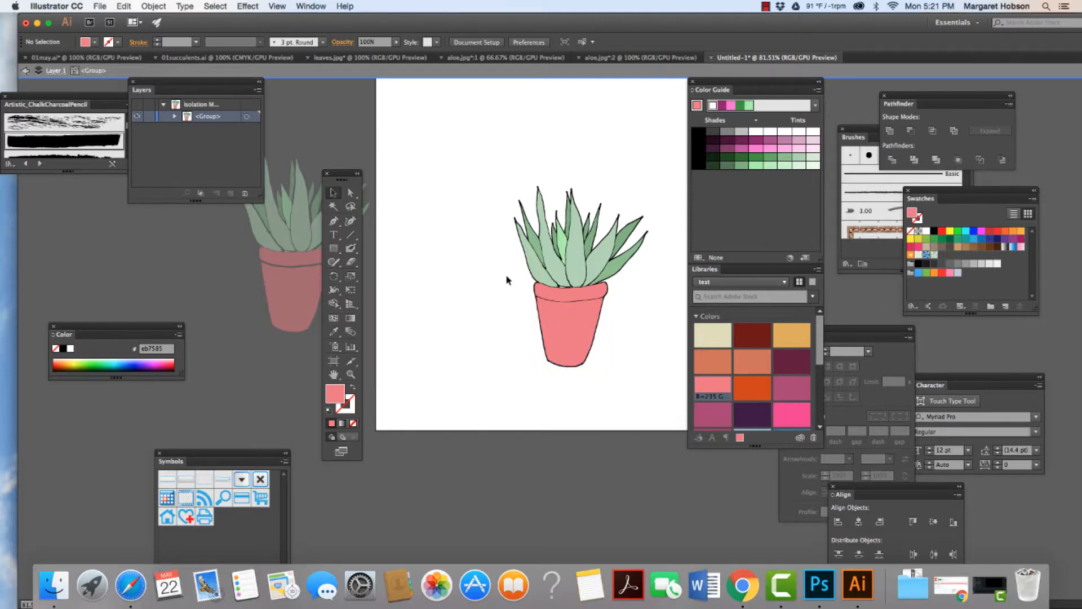
Step: Select the isolated aloe's black outline shapes by matching fill color and delete them
key(super+equal)
key(super+equal)
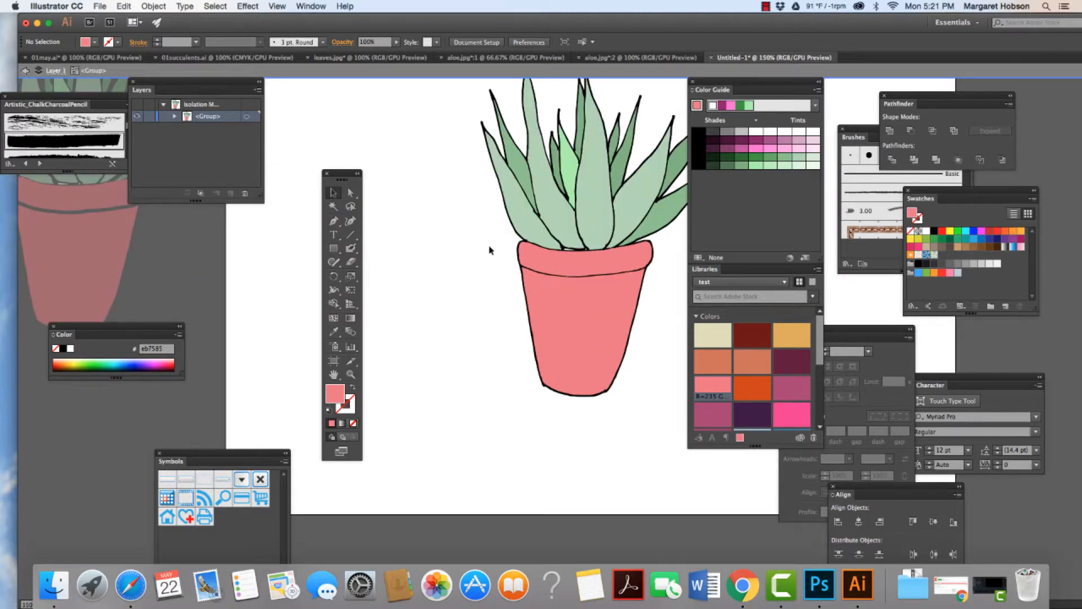
key(a)
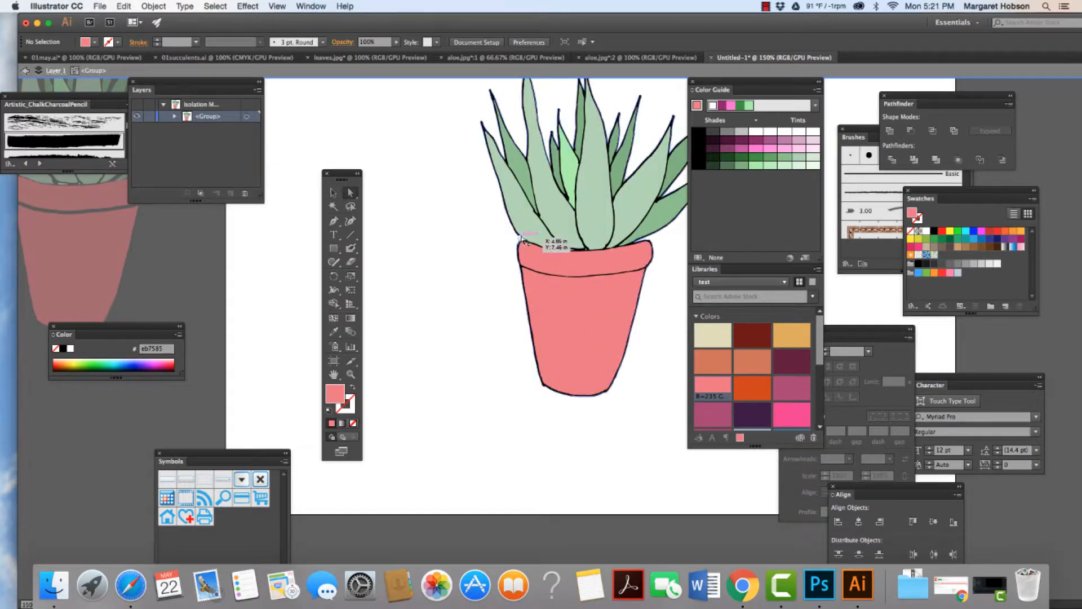
click(522, 239)
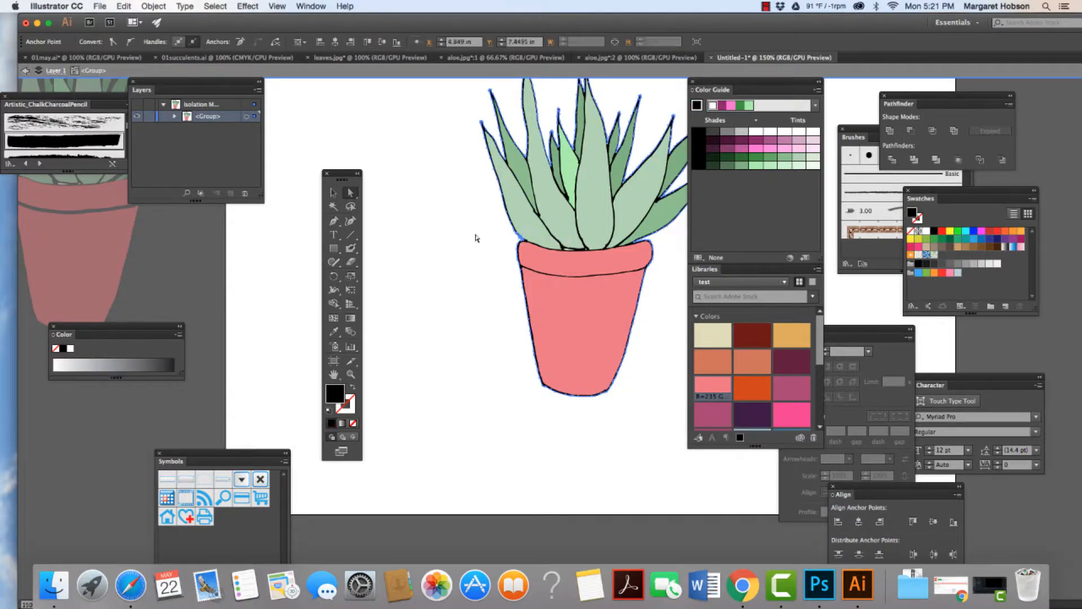
click(217, 6)
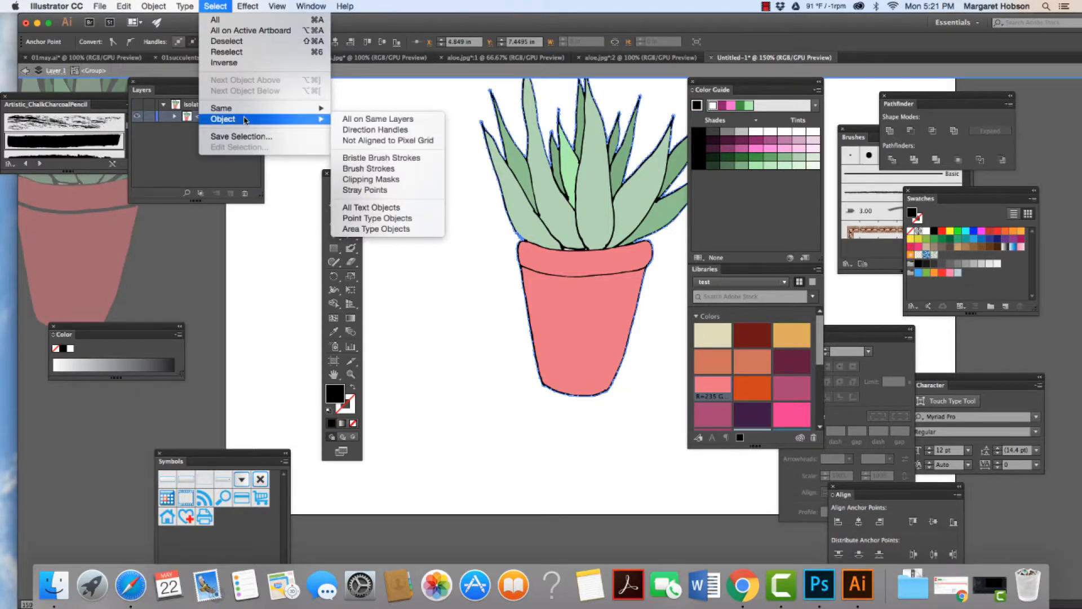
mouse_move(256, 109)
click(361, 151)
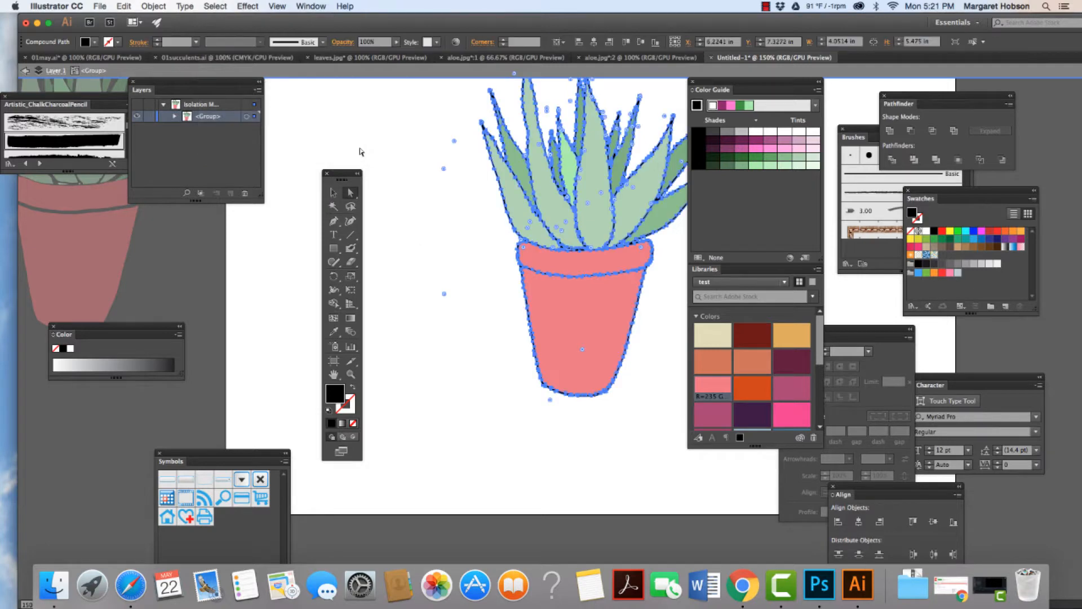
click(361, 151)
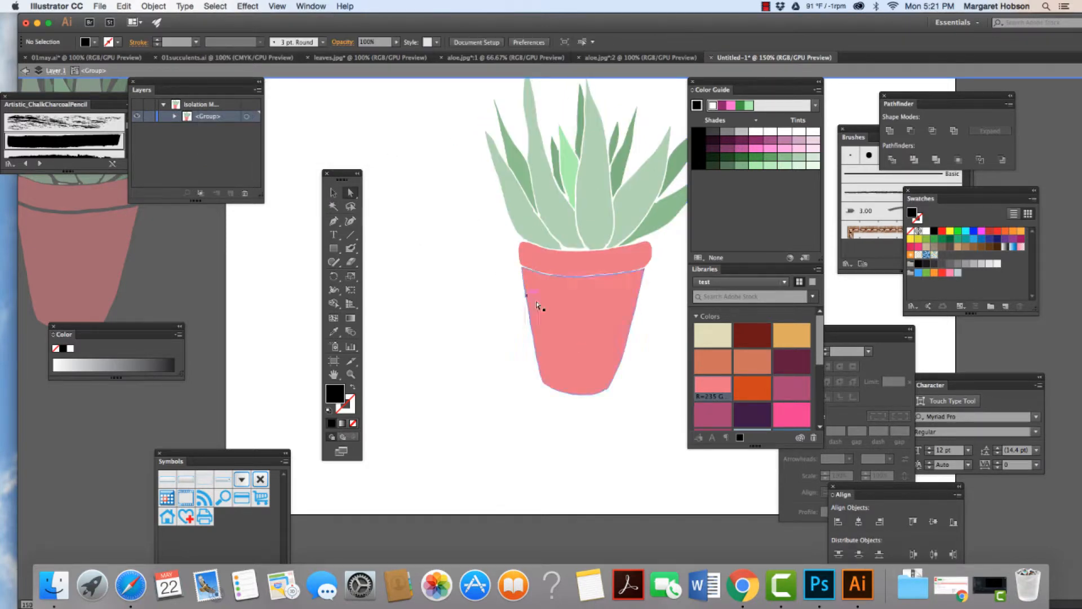
Step: Nudge the isolated aloe's pot body slightly downward, away from the rim
click(565, 324)
key(Down)
key(Down)
key(Down)
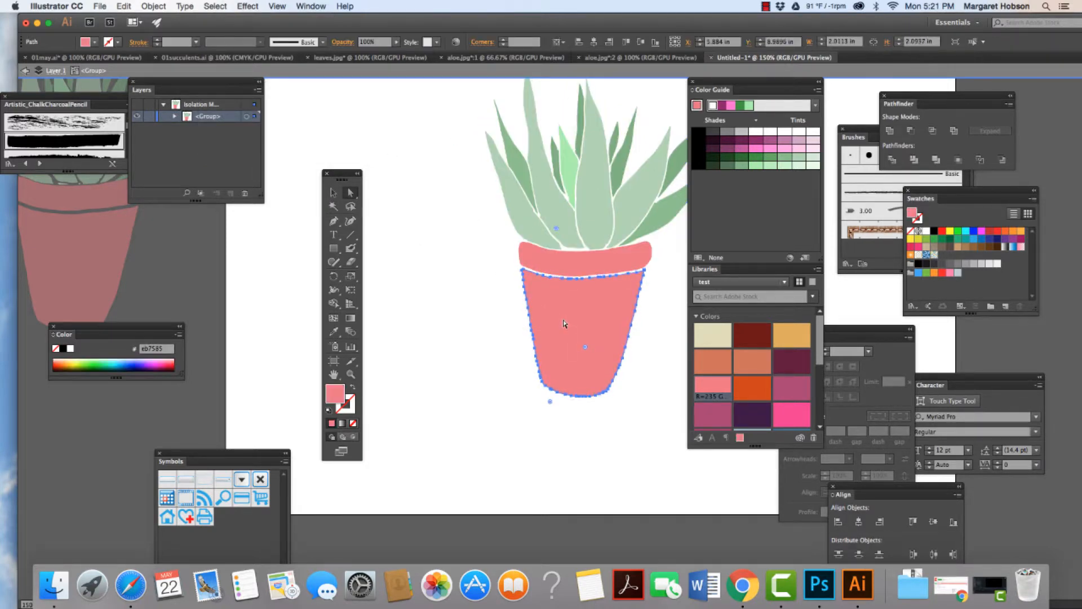
Step: Simplify the pot body's path with 62% curve precision and a 137° angle threshold
click(160, 5)
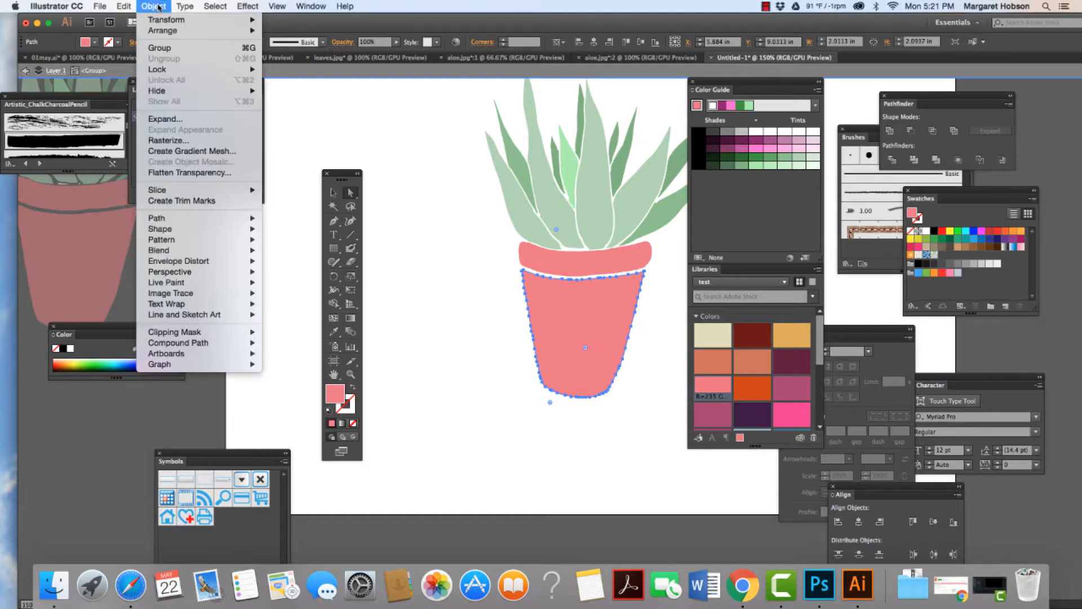
mouse_move(241, 222)
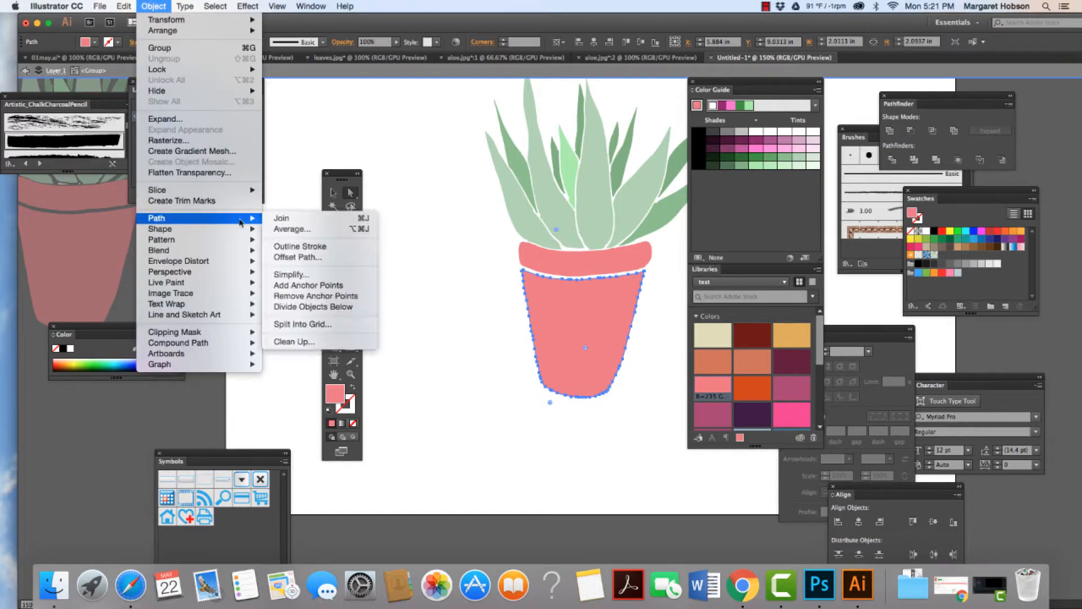
click(301, 274)
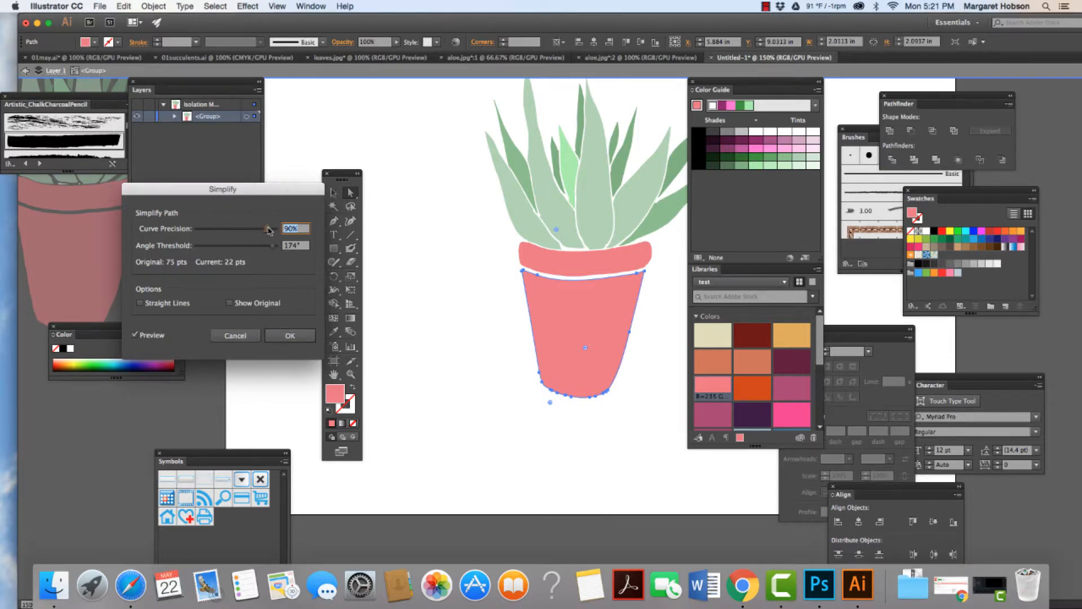
drag(269, 229, 257, 249)
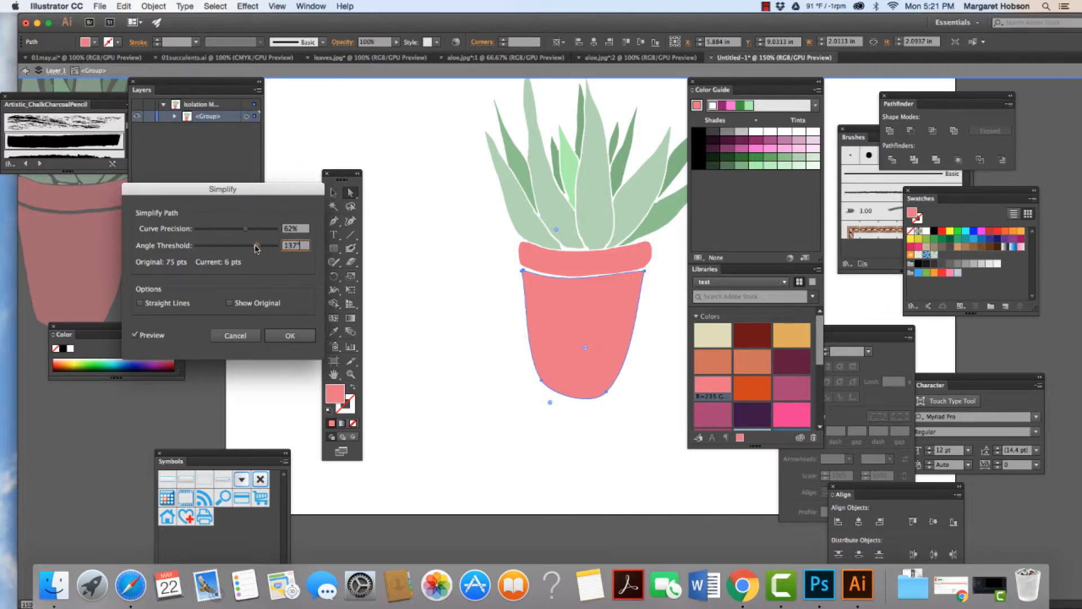
click(292, 335)
Step: Simplify the pot rim's path with 72% curve precision and a 157° angle threshold
click(581, 260)
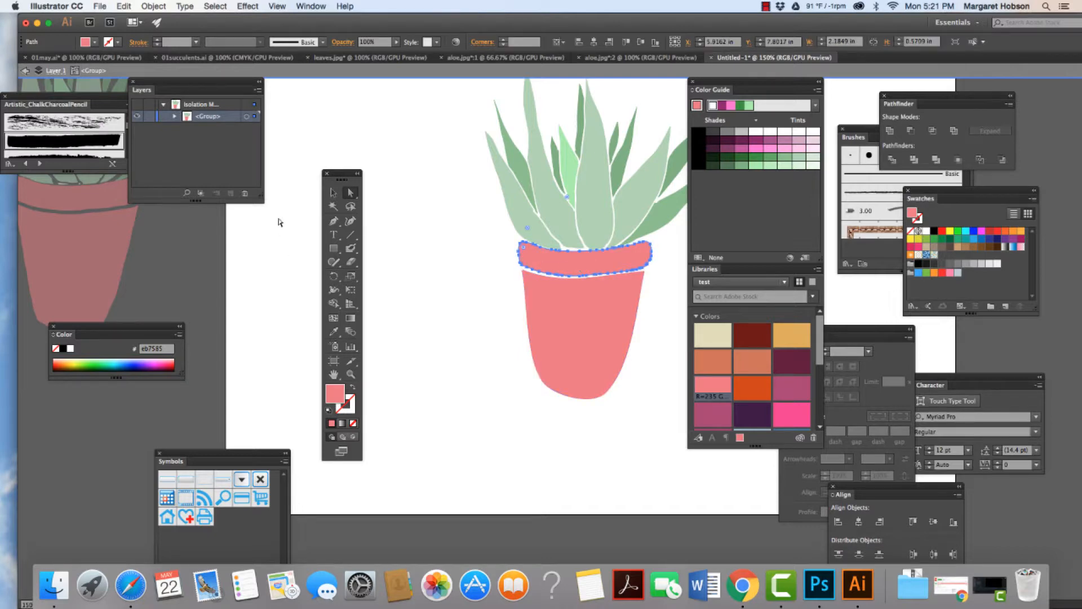
click(162, 6)
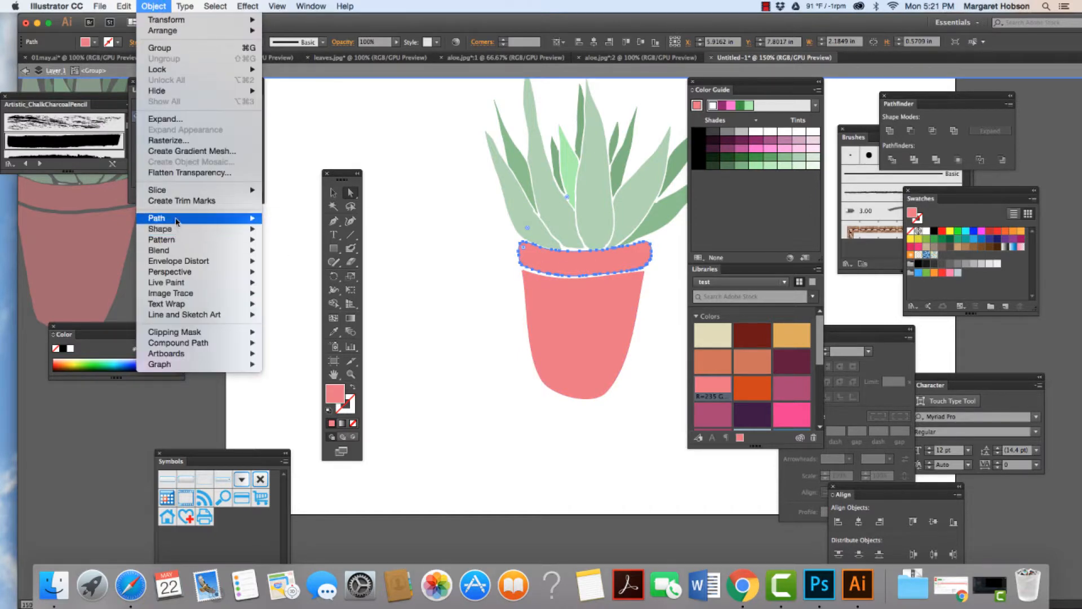
mouse_move(183, 220)
click(315, 275)
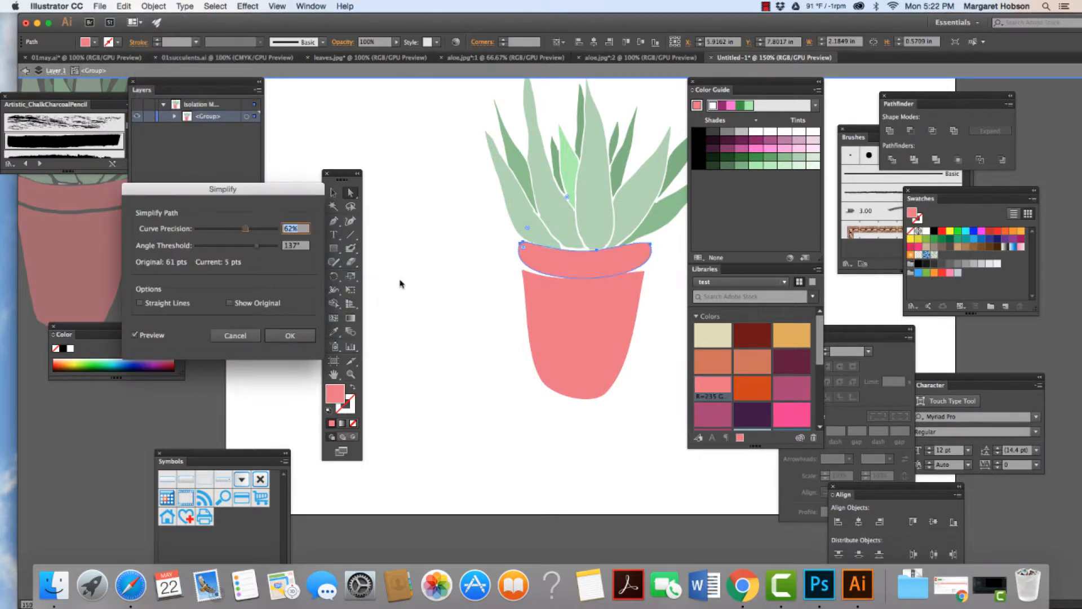
drag(245, 229, 265, 250)
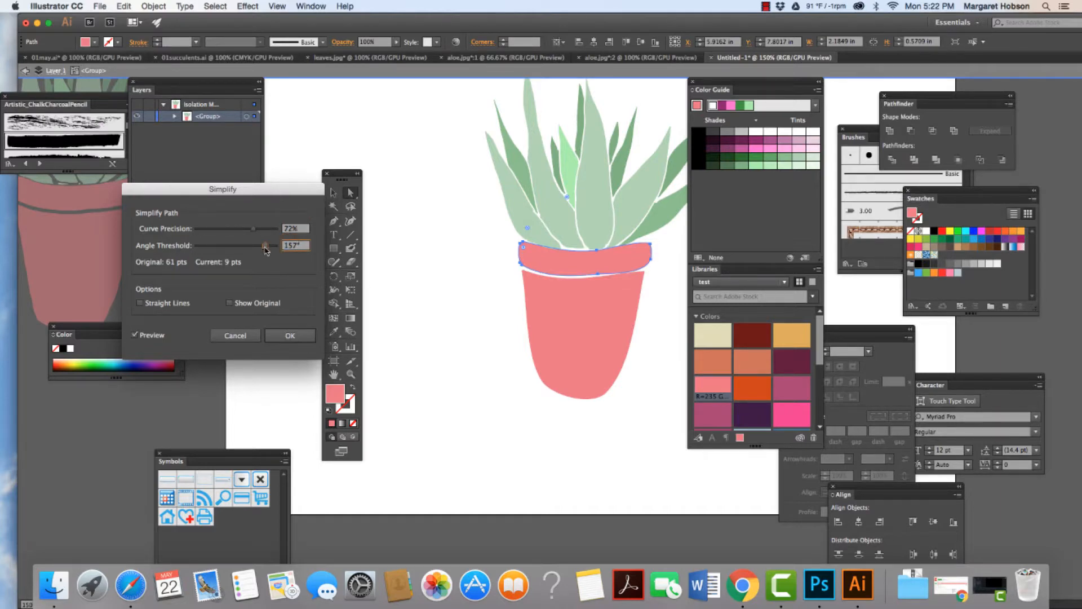
click(290, 336)
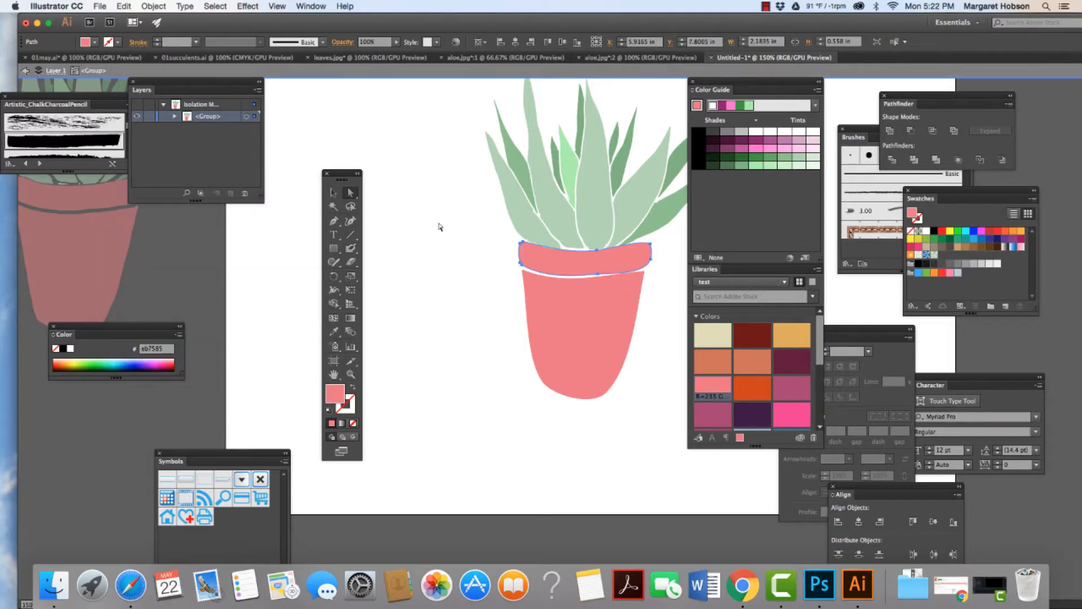
Step: Simplify the paths of the four large pale green front leaves with 56% curve precision and a 162° angle threshold
click(528, 226)
shift+click(538, 220)
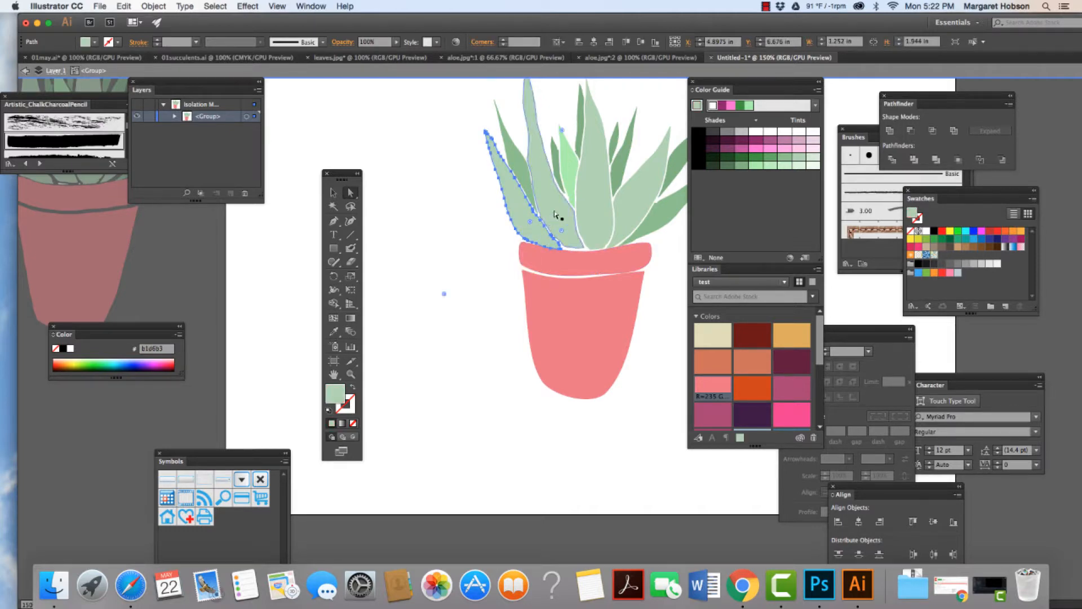
shift+click(590, 213)
shift+click(631, 215)
shift+click(631, 216)
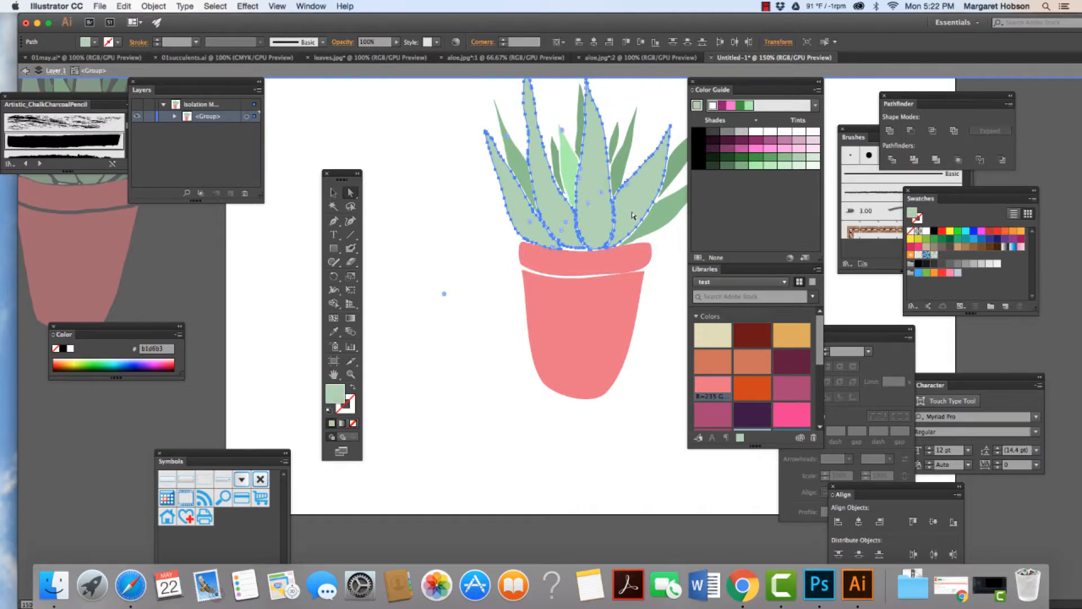
click(155, 5)
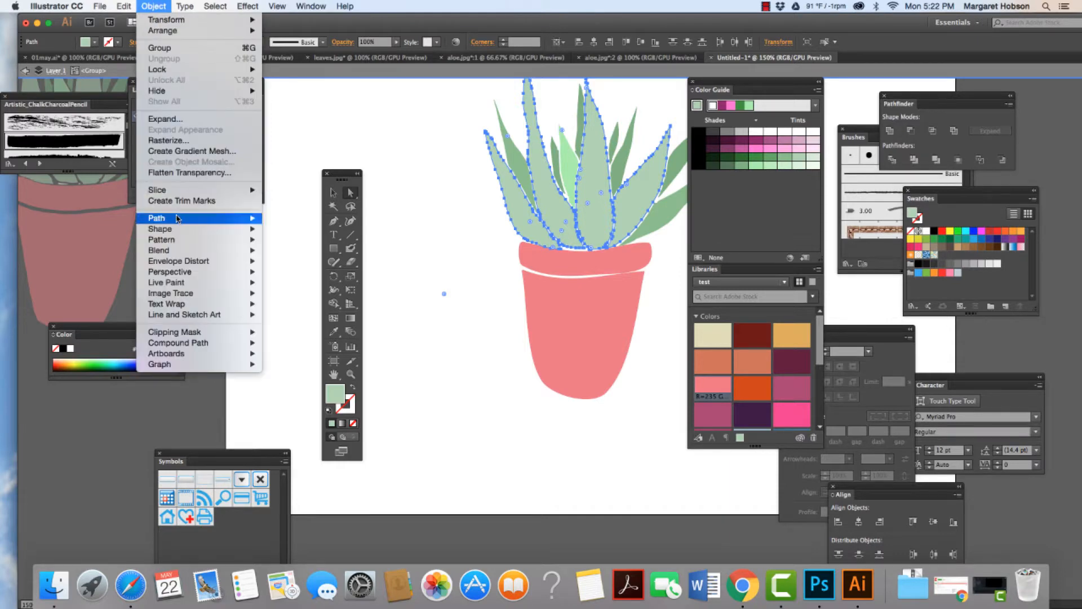
mouse_move(225, 220)
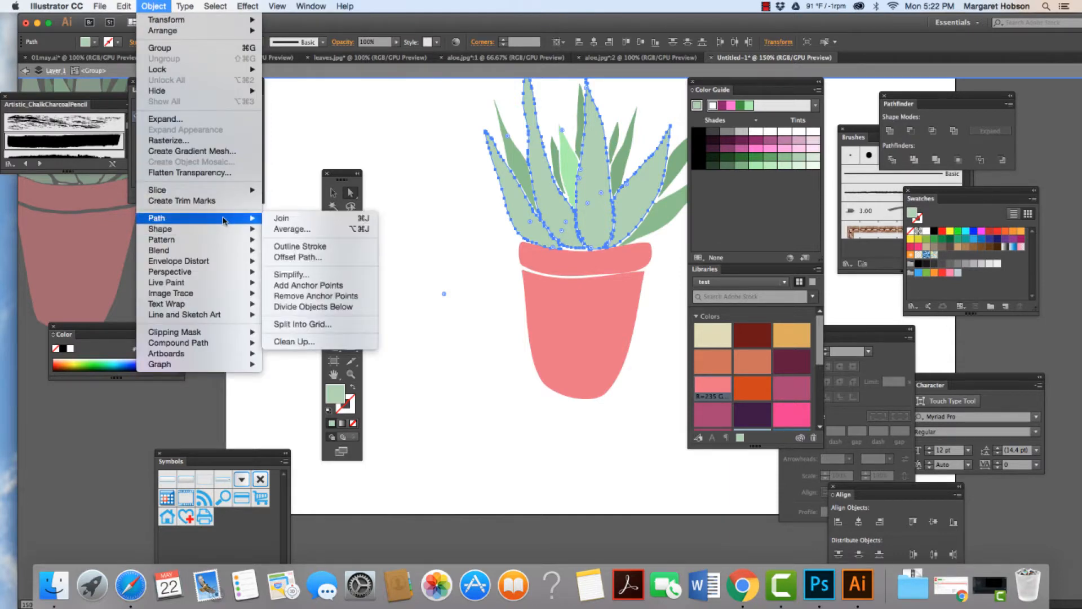
click(292, 276)
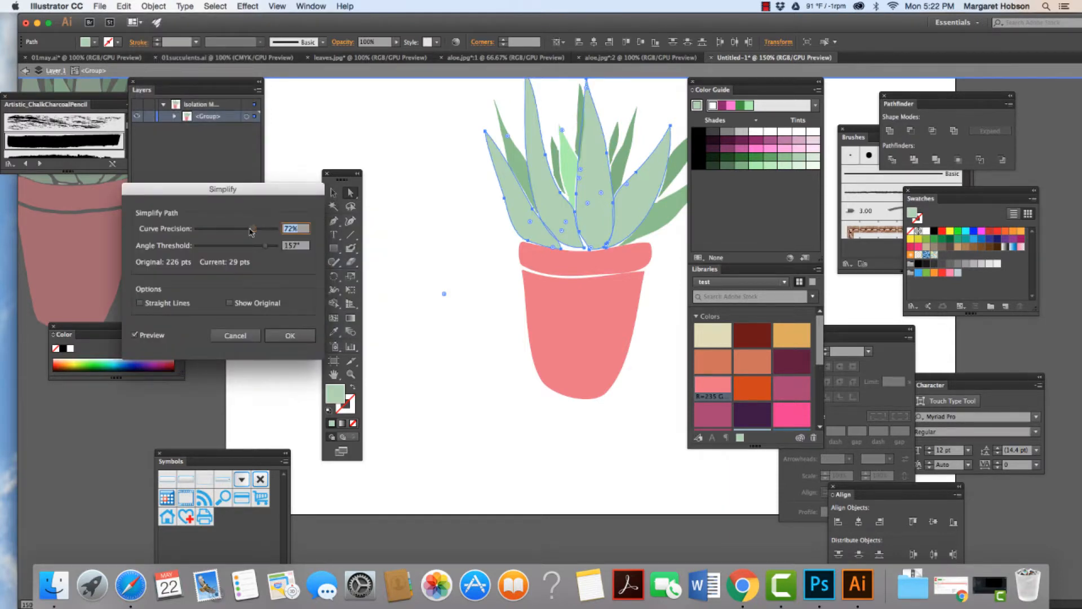
drag(252, 231, 268, 250)
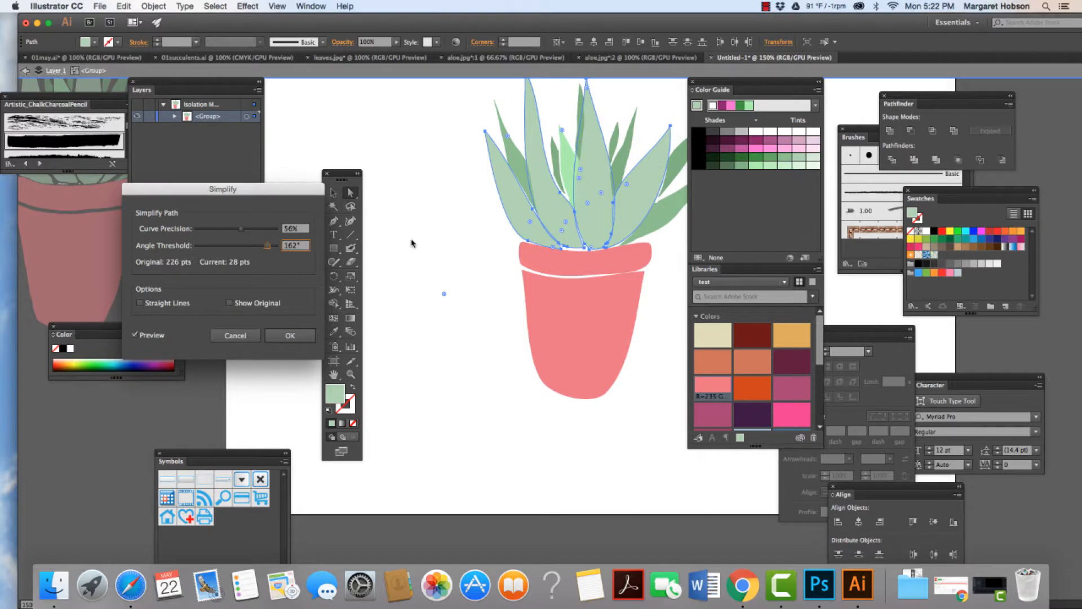
click(289, 335)
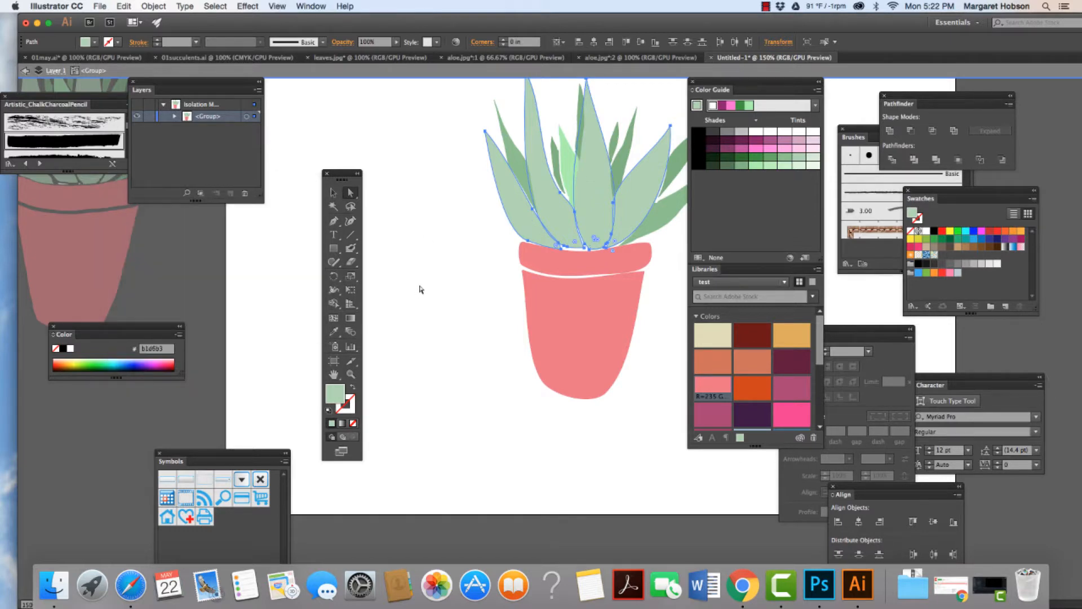
click(427, 285)
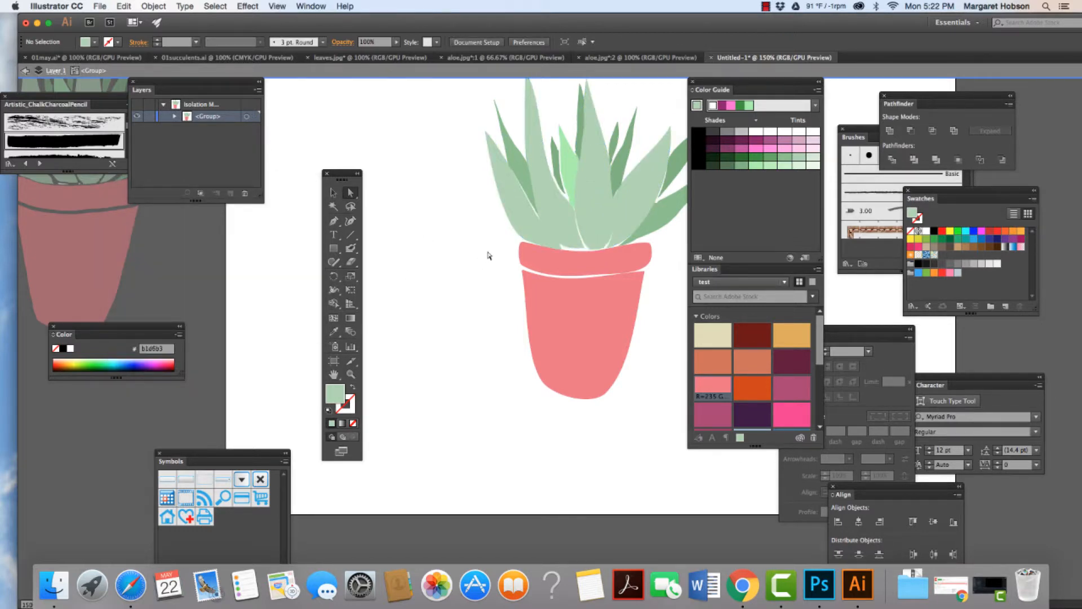
Step: Select both medium-green outer leaves by matching fill color and simplify their paths with 81% curve precision and a 162° angle threshold
key(space)
drag(555, 239, 478, 307)
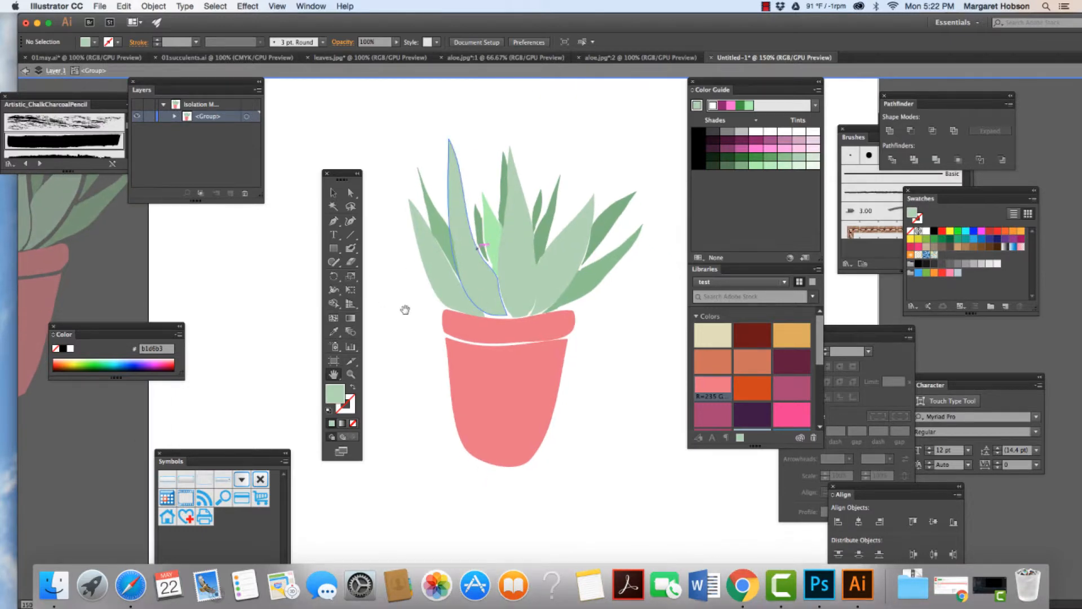
click(447, 229)
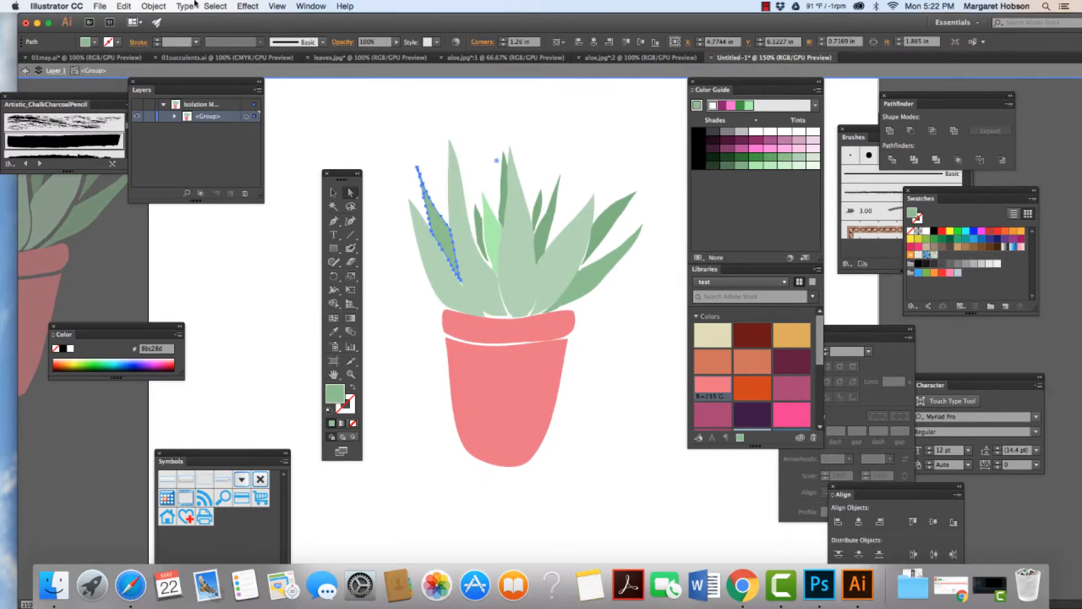
click(215, 6)
mouse_move(242, 108)
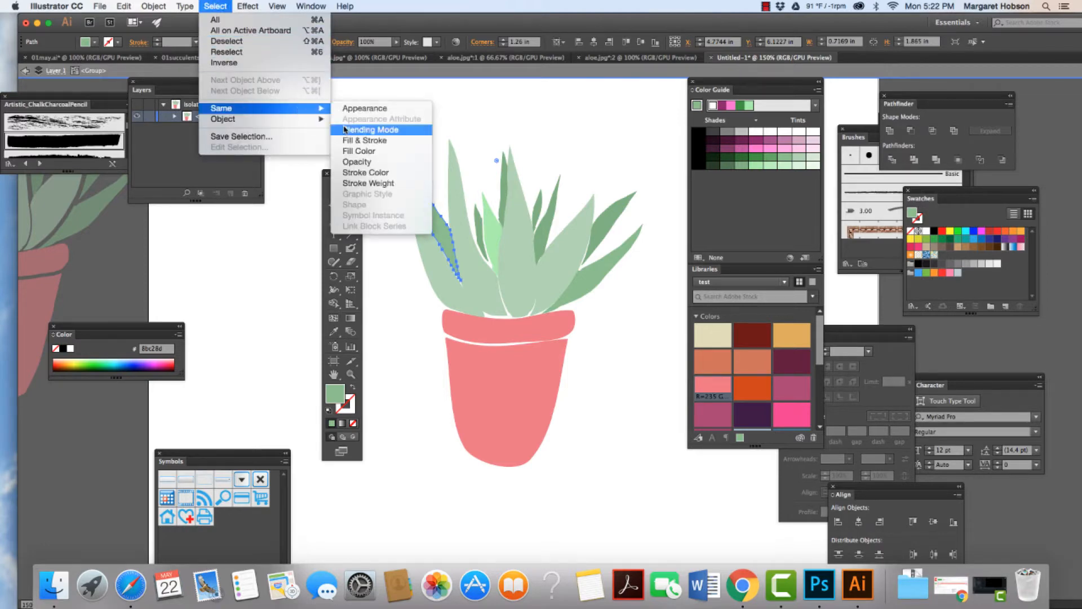
click(357, 151)
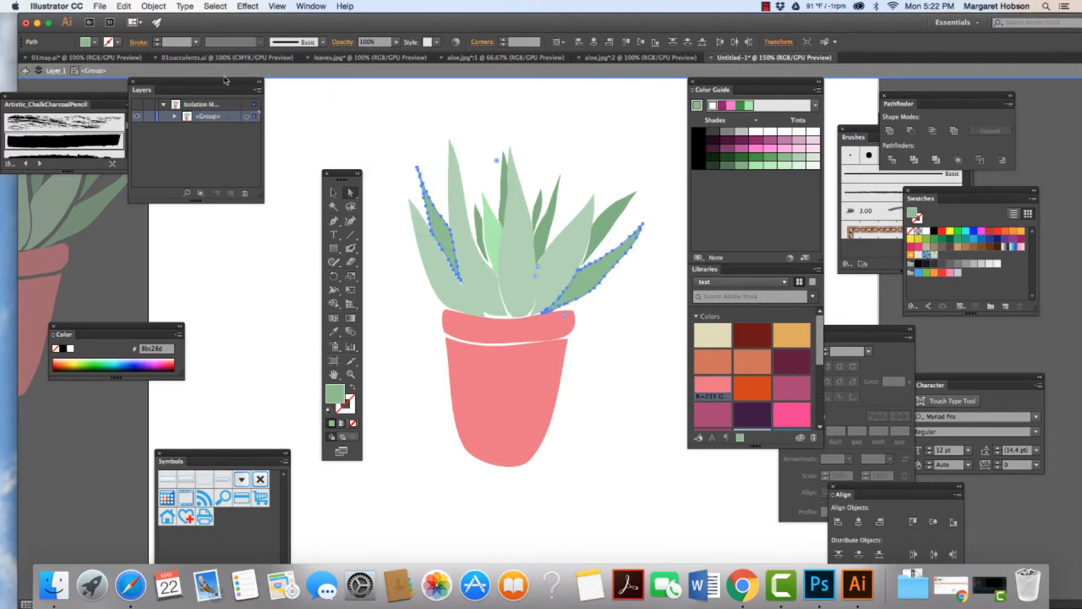
click(160, 5)
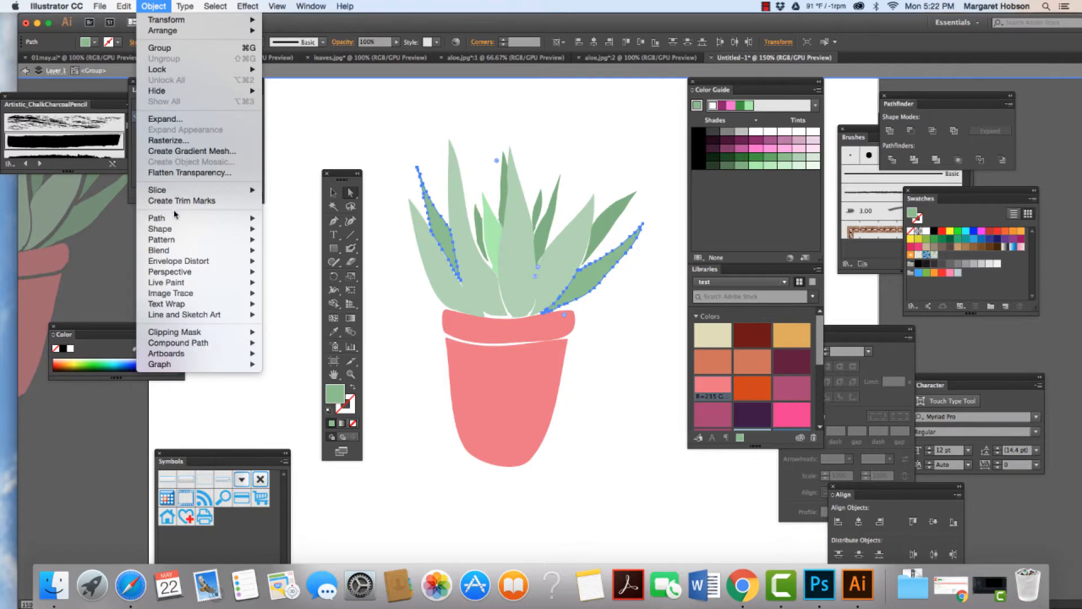
mouse_move(237, 219)
click(291, 275)
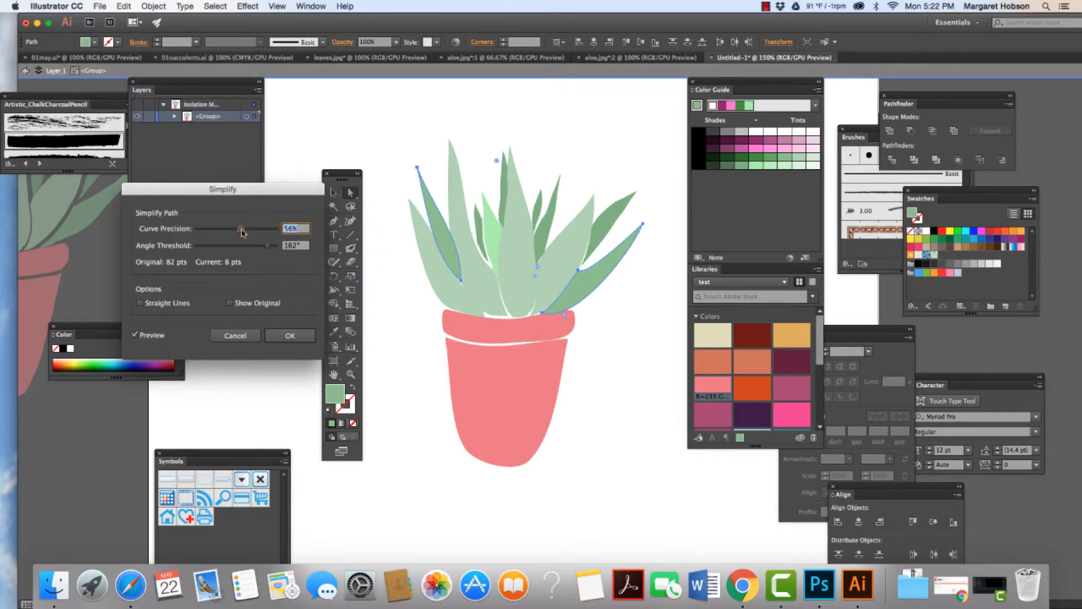
drag(241, 232, 261, 232)
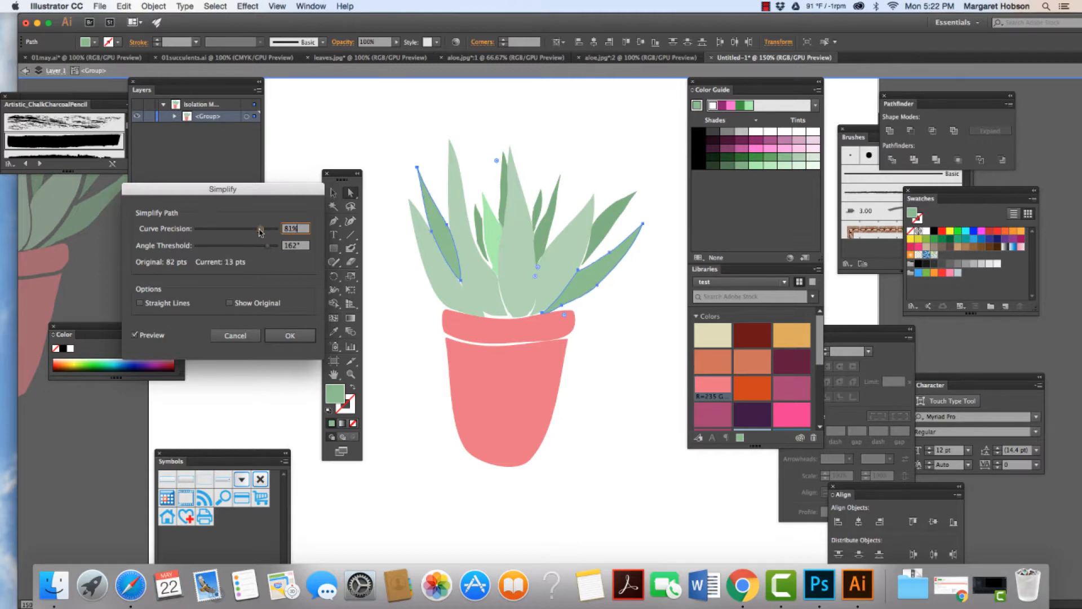
click(290, 335)
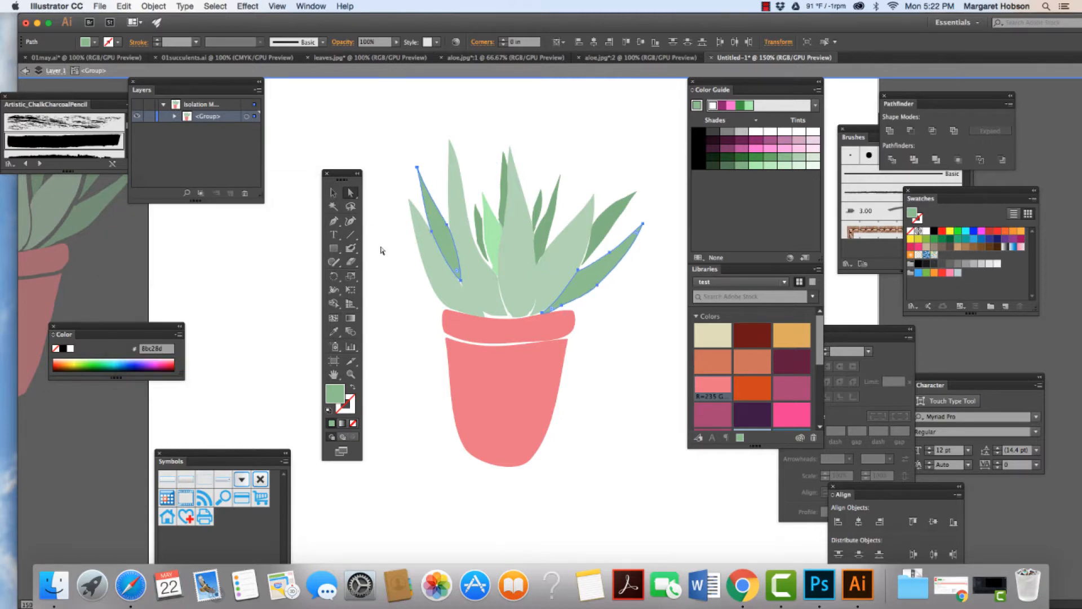
Step: Select all the darker green back leaves by matching fill color and simplify their paths with 81% curve precision and a 162° angle threshold
click(481, 220)
click(214, 7)
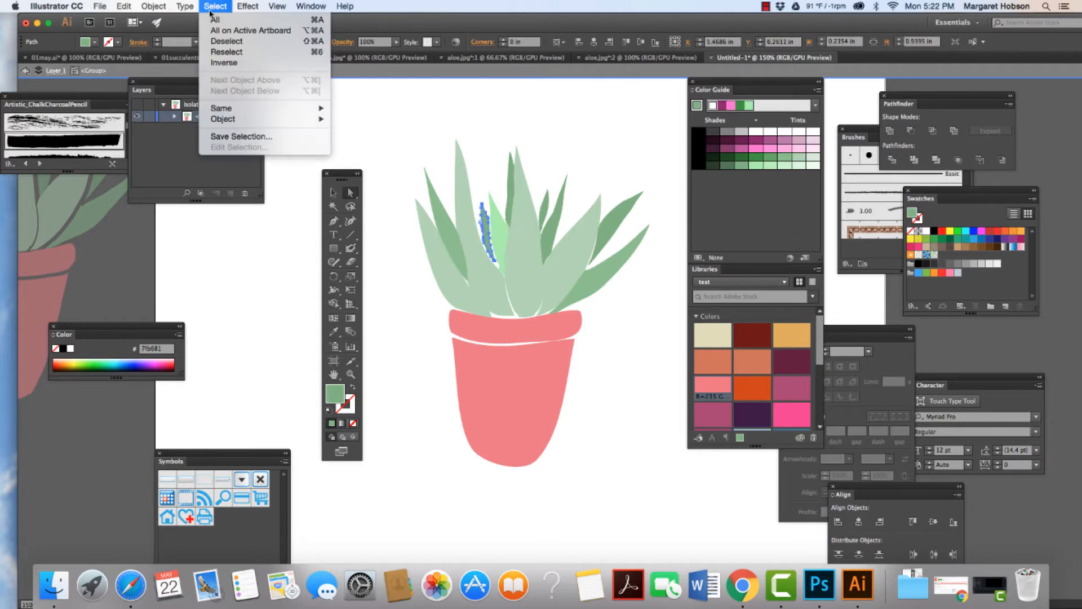
mouse_move(225, 108)
click(382, 151)
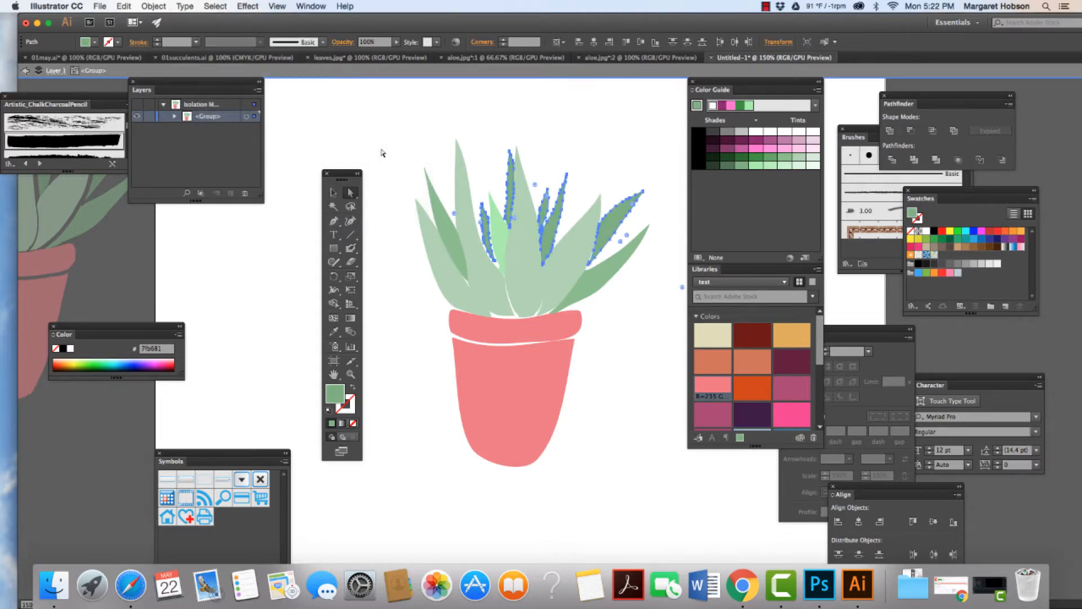
click(158, 7)
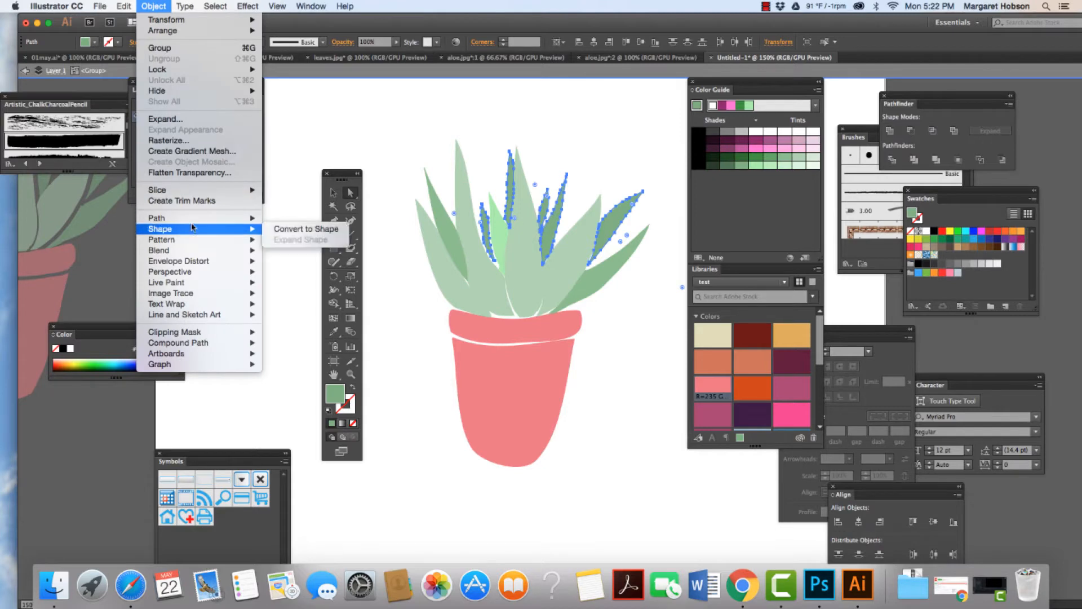
mouse_move(256, 220)
click(302, 276)
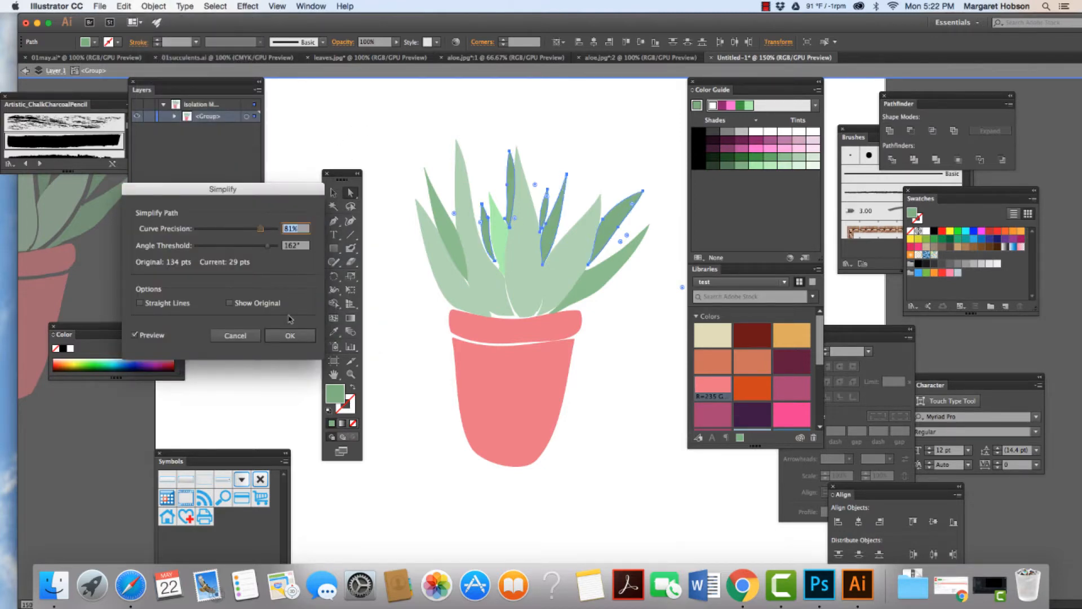
click(289, 336)
Step: Simplify the path of the small bright green inner leaf with the retained simplification settings, then deselect it
click(495, 233)
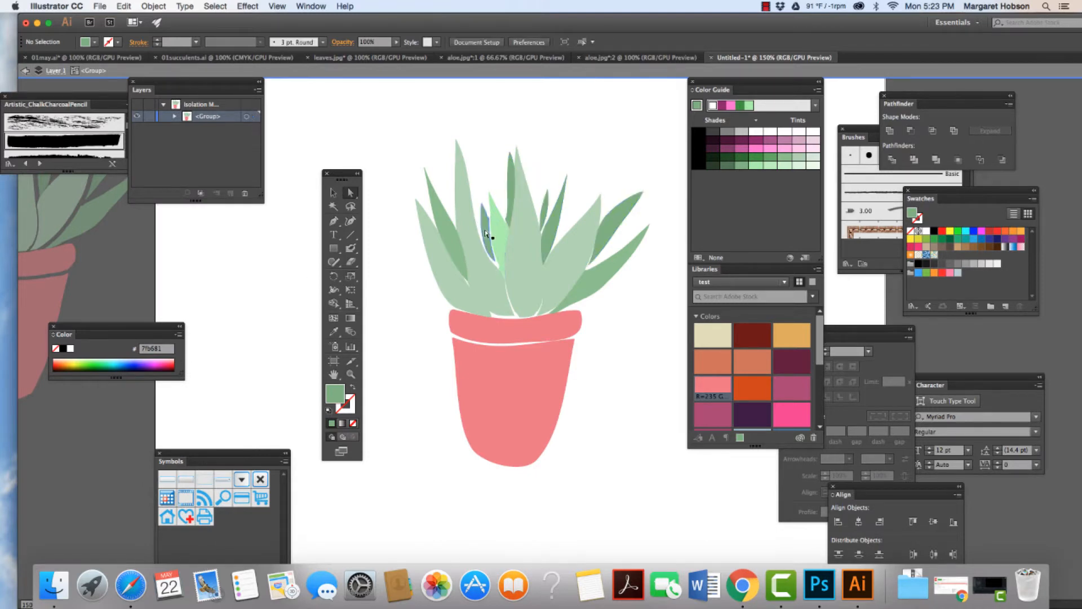
click(153, 6)
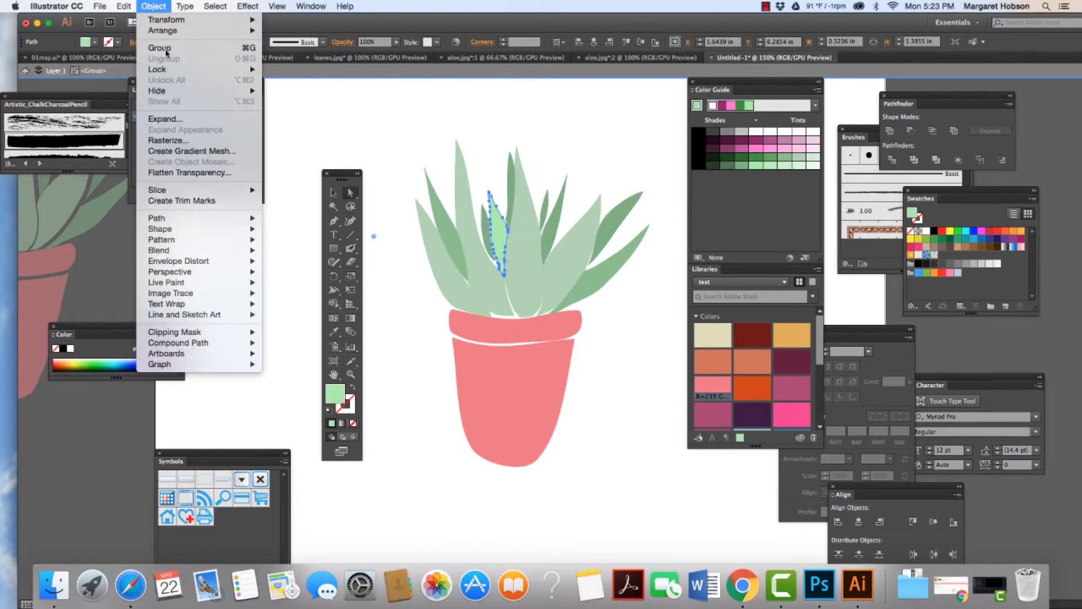
mouse_move(212, 220)
click(303, 274)
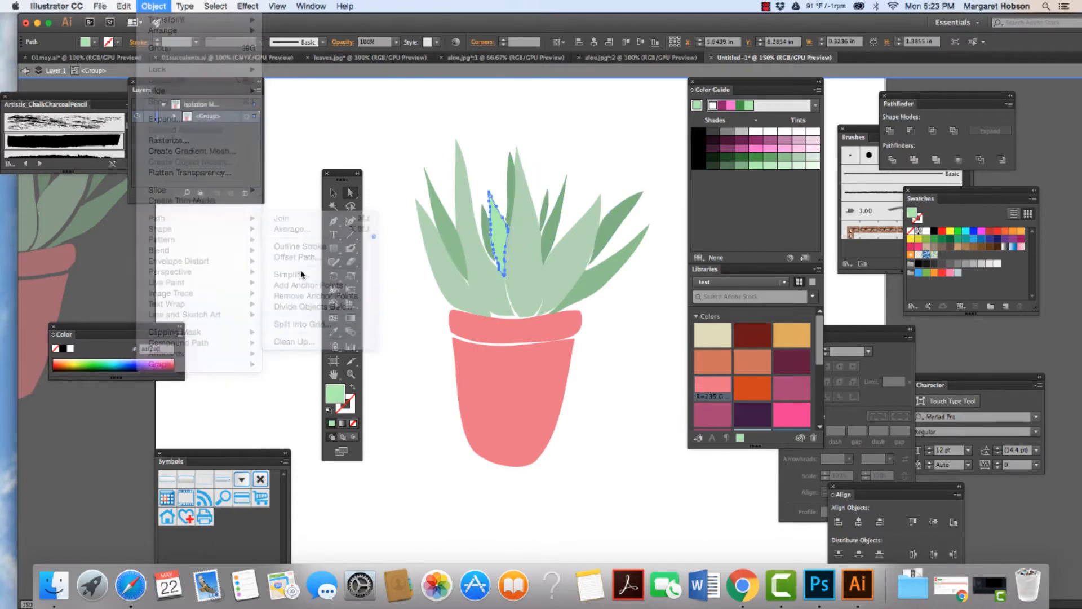
click(305, 335)
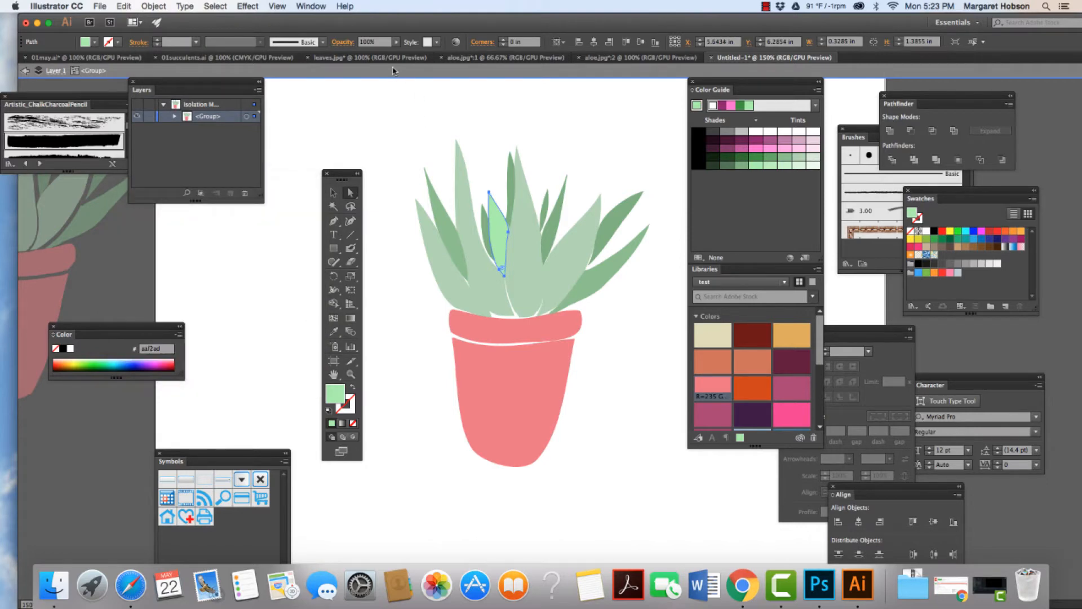
click(402, 113)
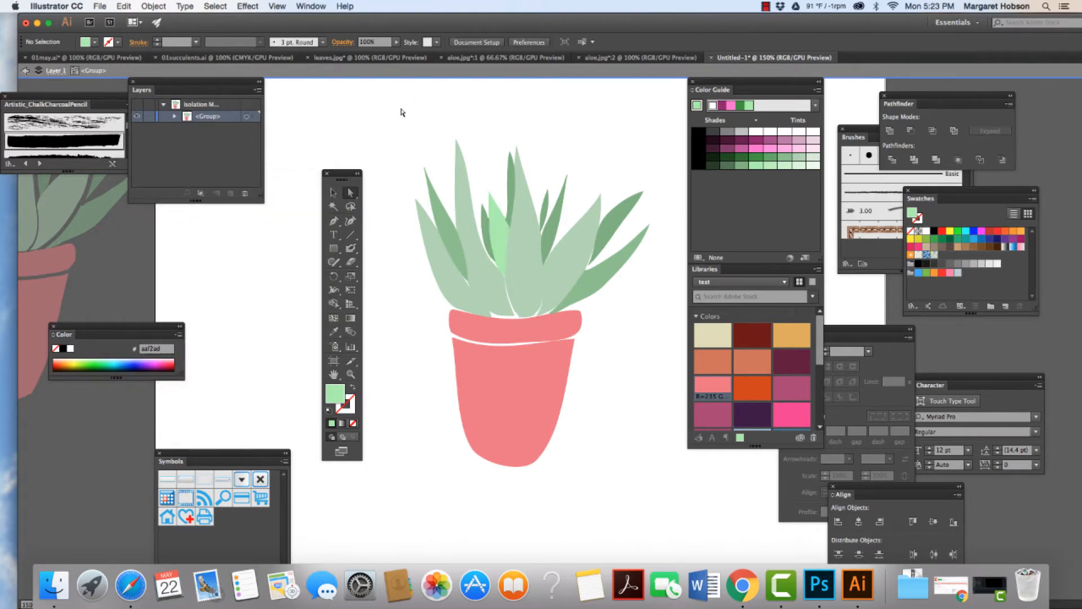
Step: Recolor the pot's rim and body with a muted terracotta fill, hex b7675a
click(480, 337)
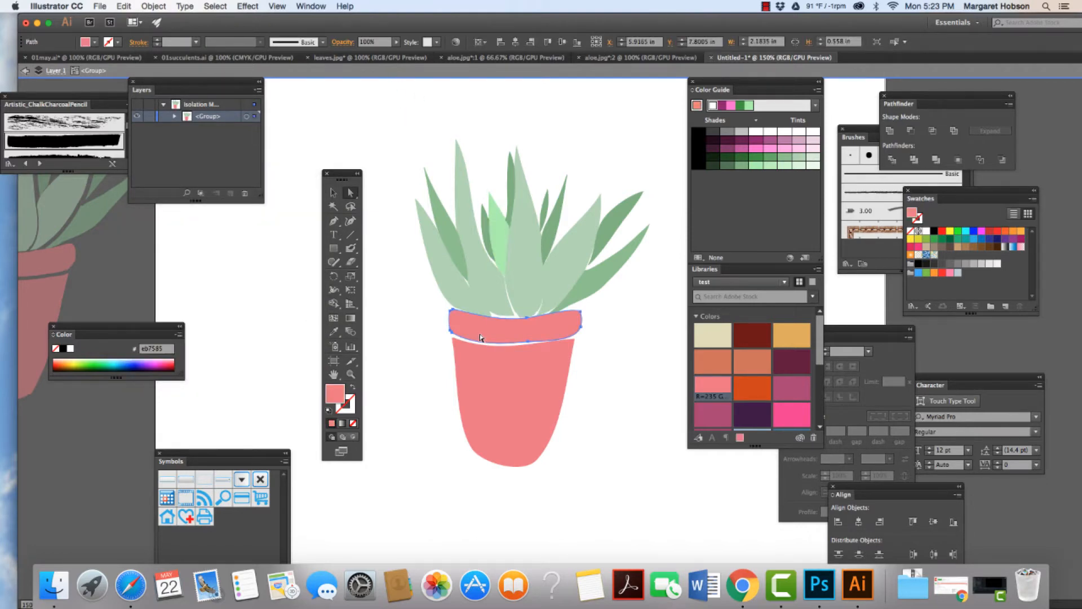
shift+click(509, 419)
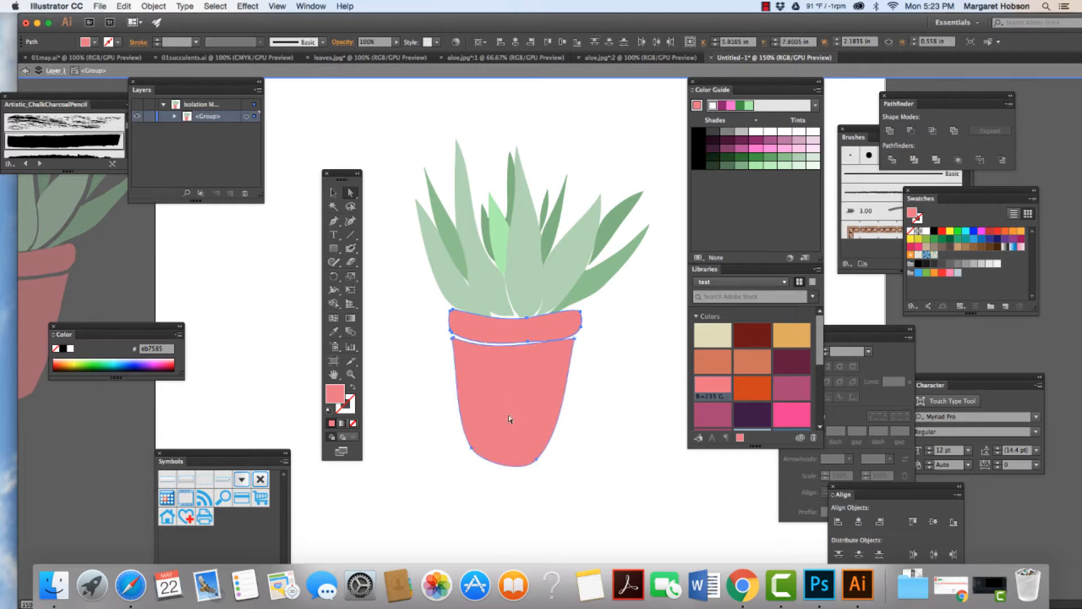
double_click(332, 394)
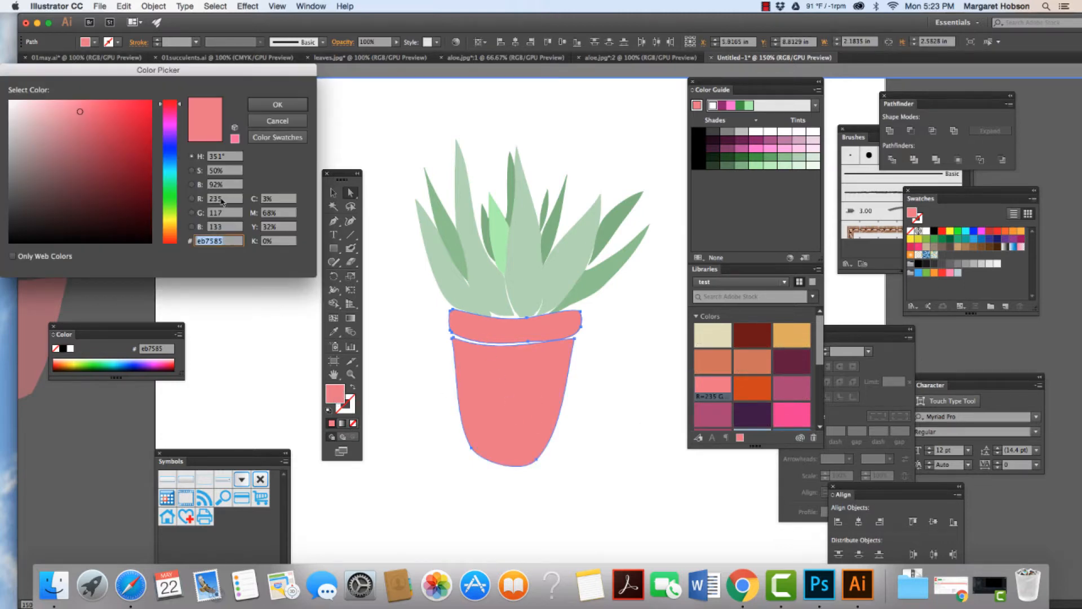
click(37, 125)
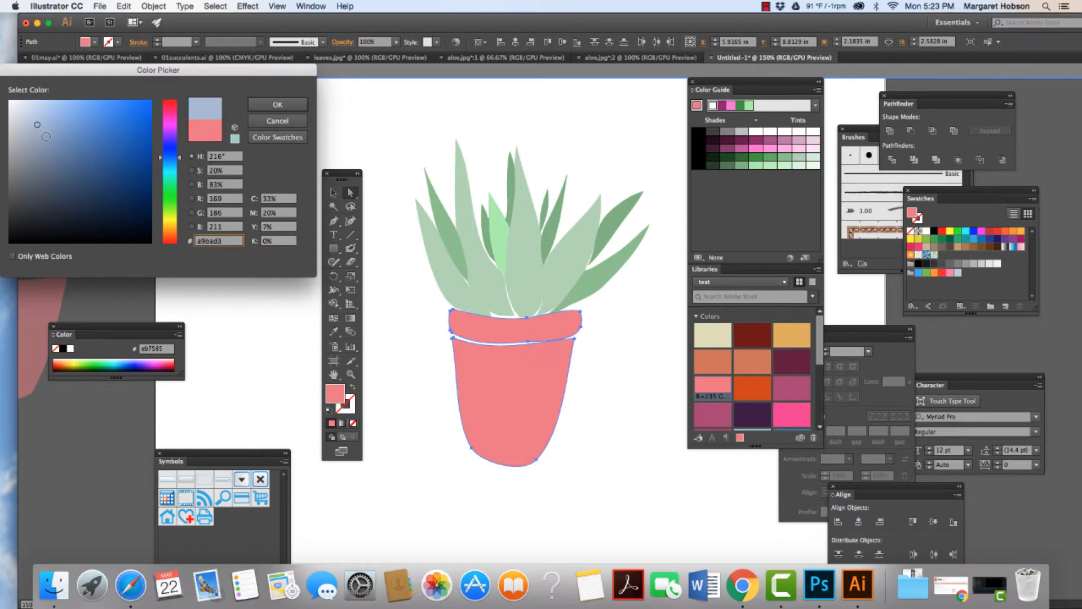
click(171, 227)
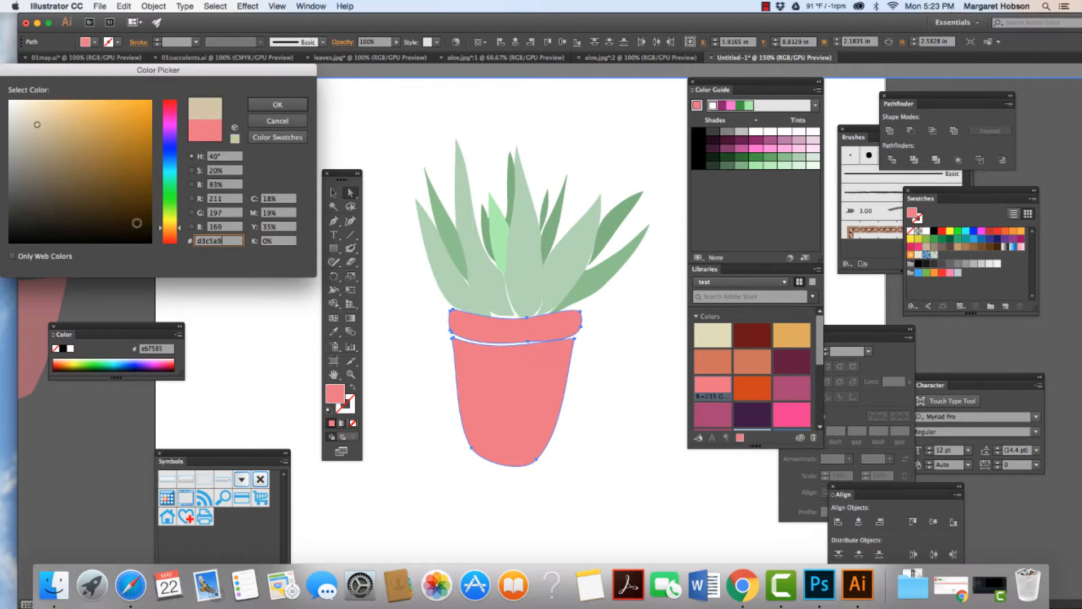
click(89, 207)
mouse_move(90, 186)
mouse_down()
mouse_move(57, 171)
mouse_move(47, 134)
mouse_move(44, 151)
mouse_up()
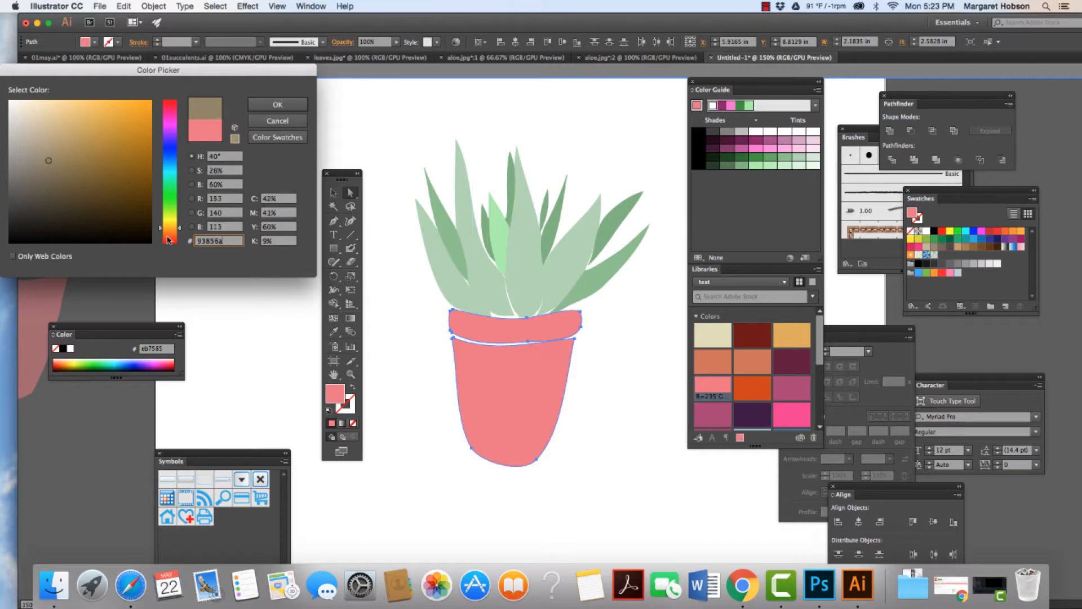
drag(167, 236, 177, 221)
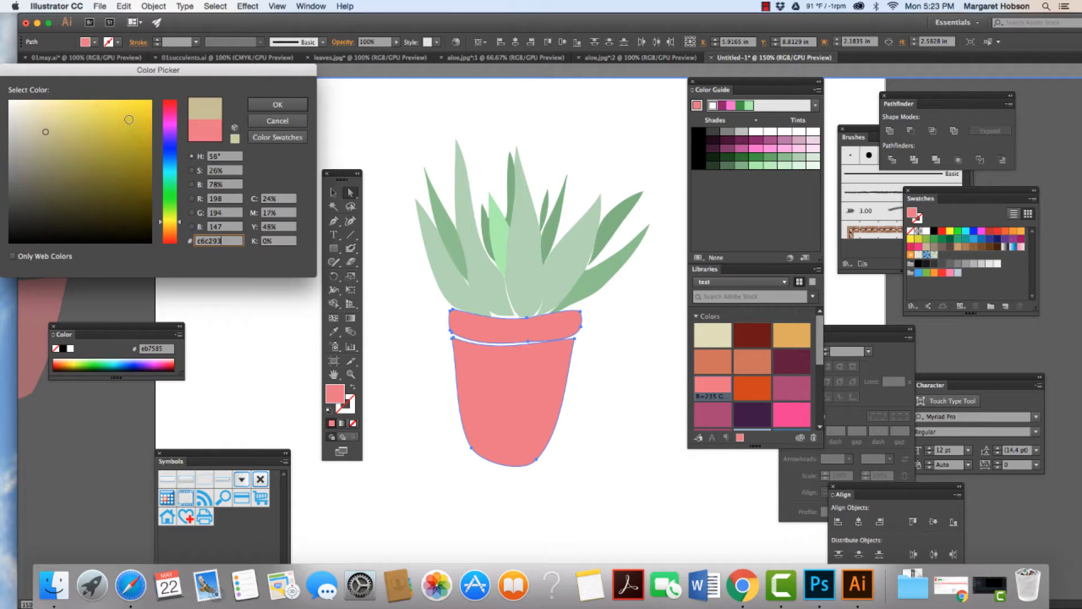
drag(129, 120, 107, 161)
drag(163, 221, 164, 241)
click(86, 195)
drag(79, 175, 77, 150)
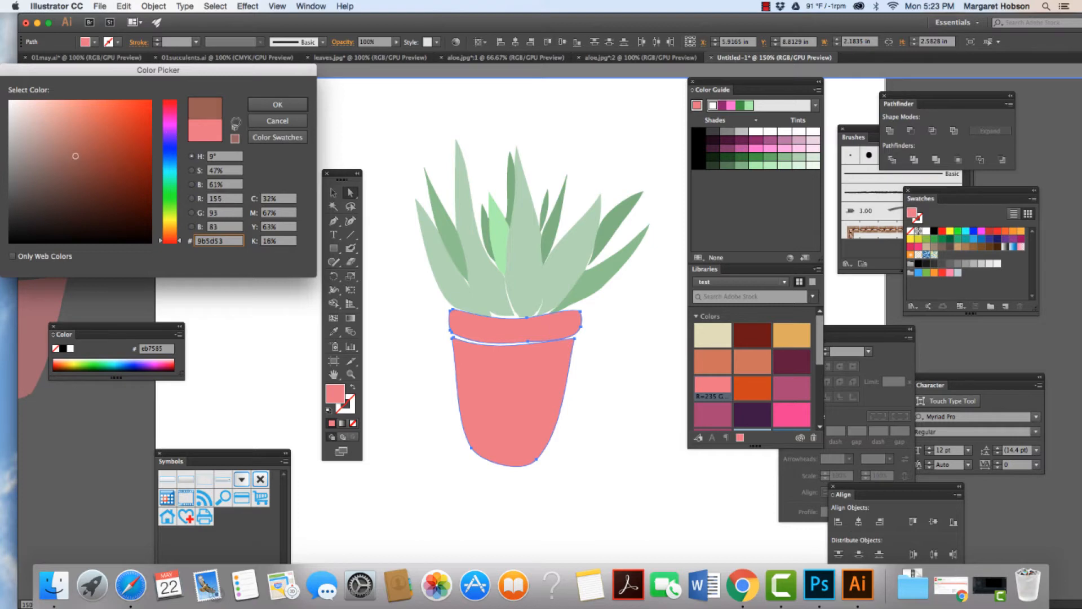
click(273, 108)
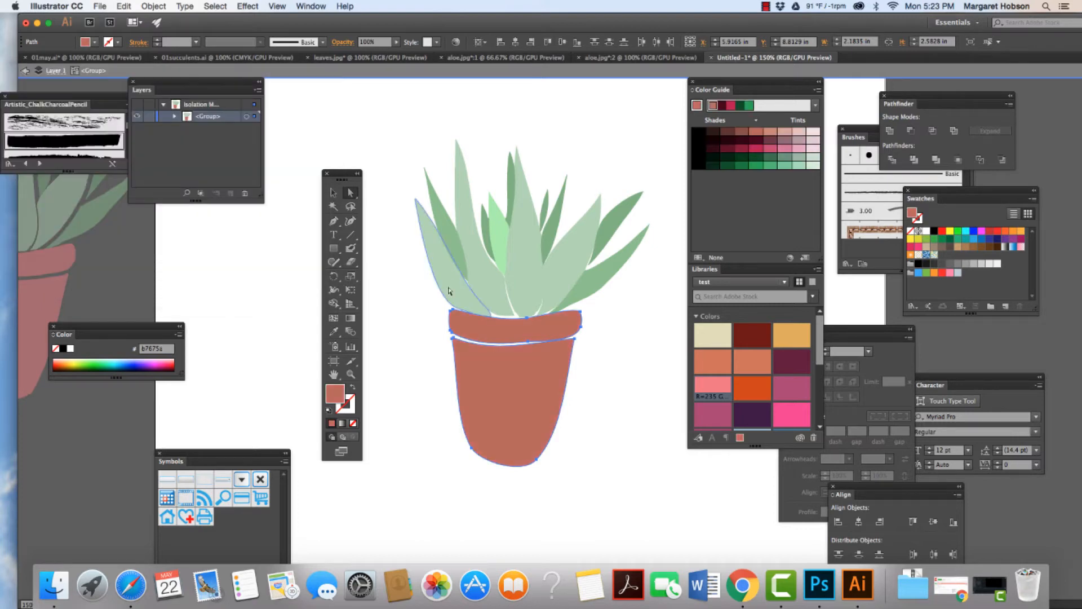
click(415, 371)
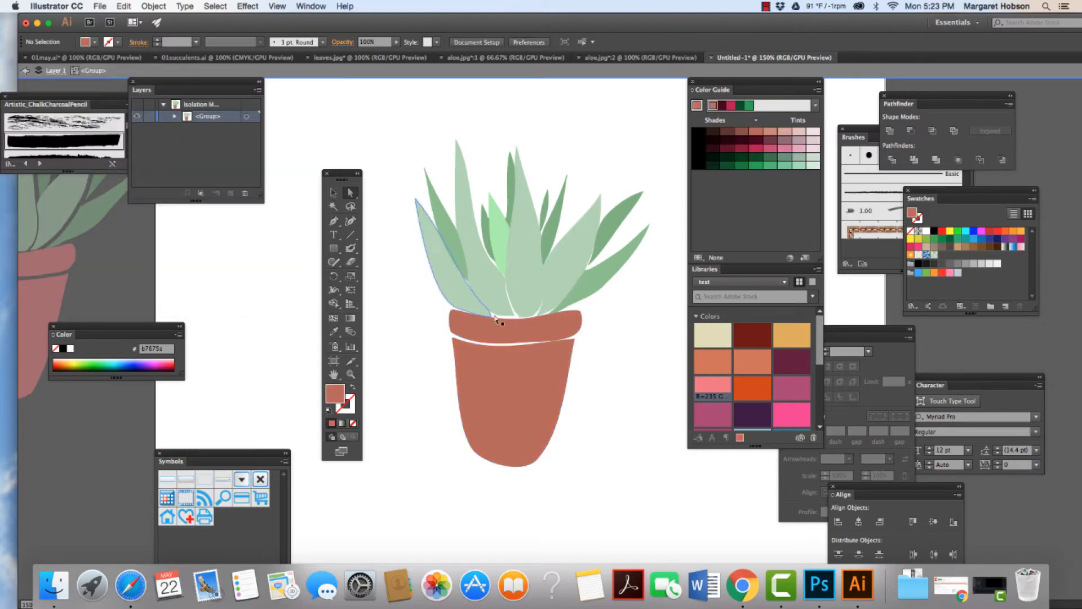
click(444, 276)
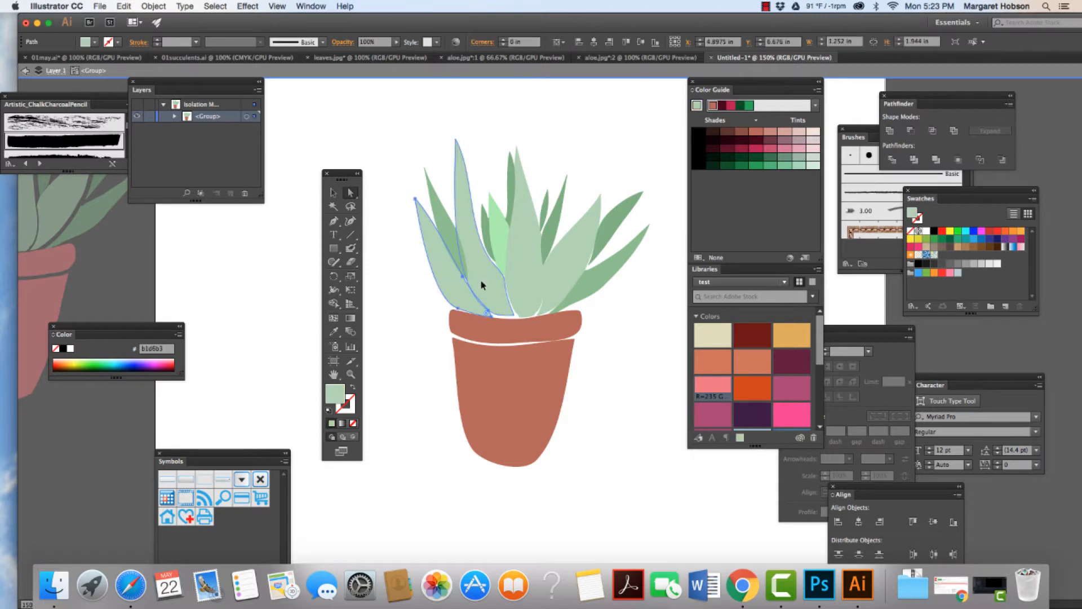
click(480, 280)
click(442, 281)
scroll(443, 282, left, 1)
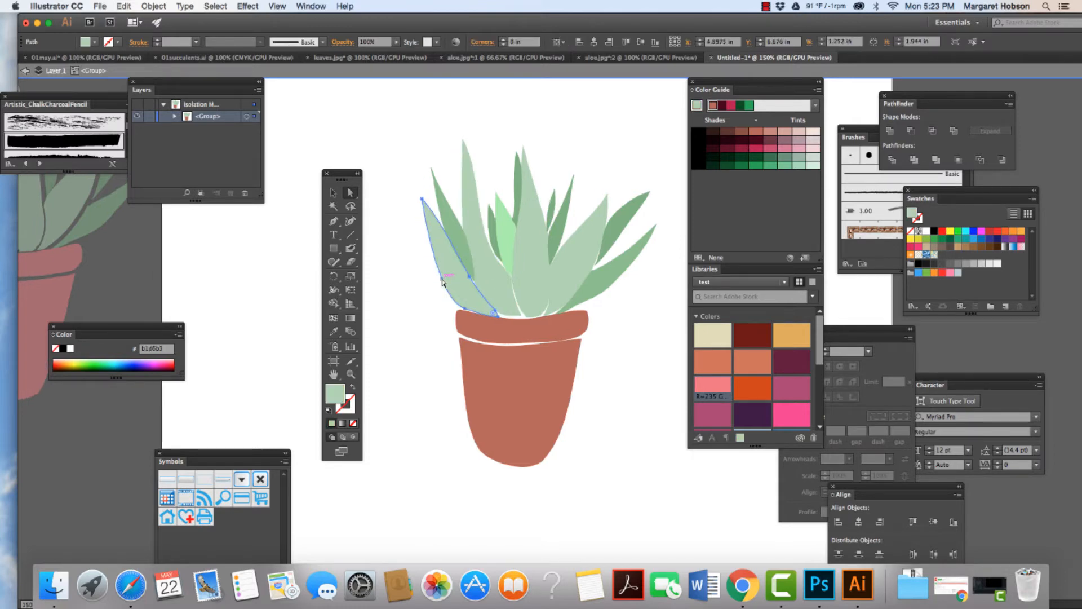
click(416, 299)
Step: Nudge the terracotta pot body slightly downward and the plant's right-side leaves slightly outward to widen the gaps between the shapes
key(super+minus)
key(super+minus)
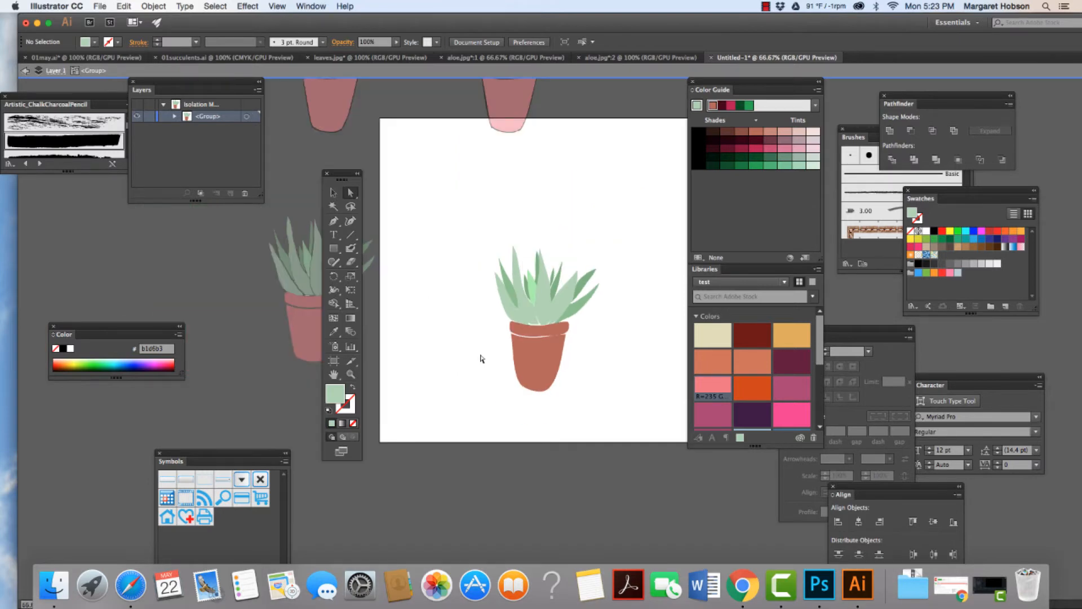
click(532, 372)
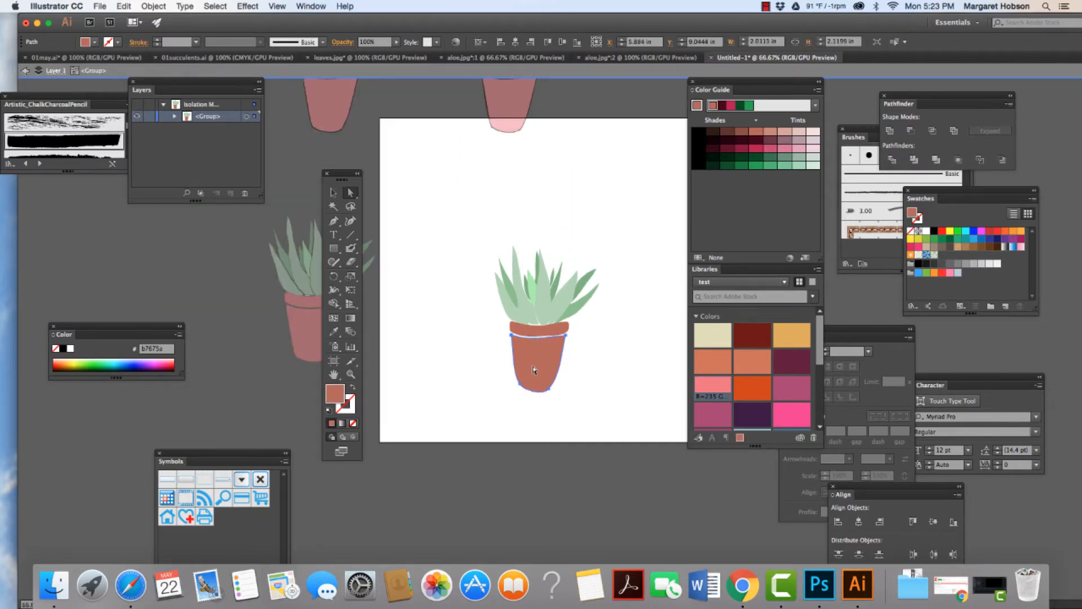
click(545, 334)
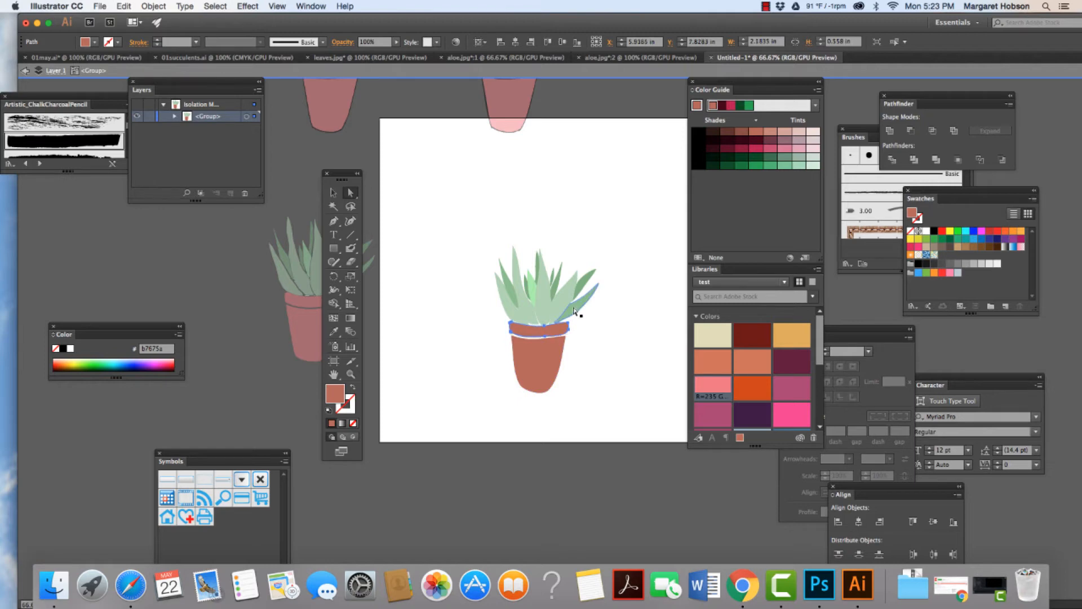
click(574, 309)
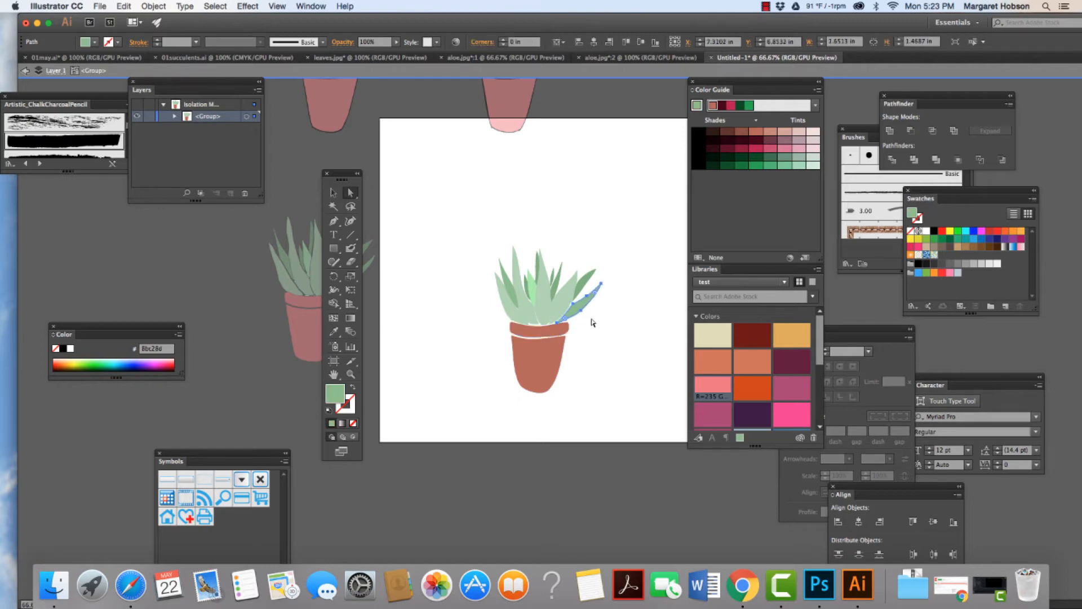
click(587, 284)
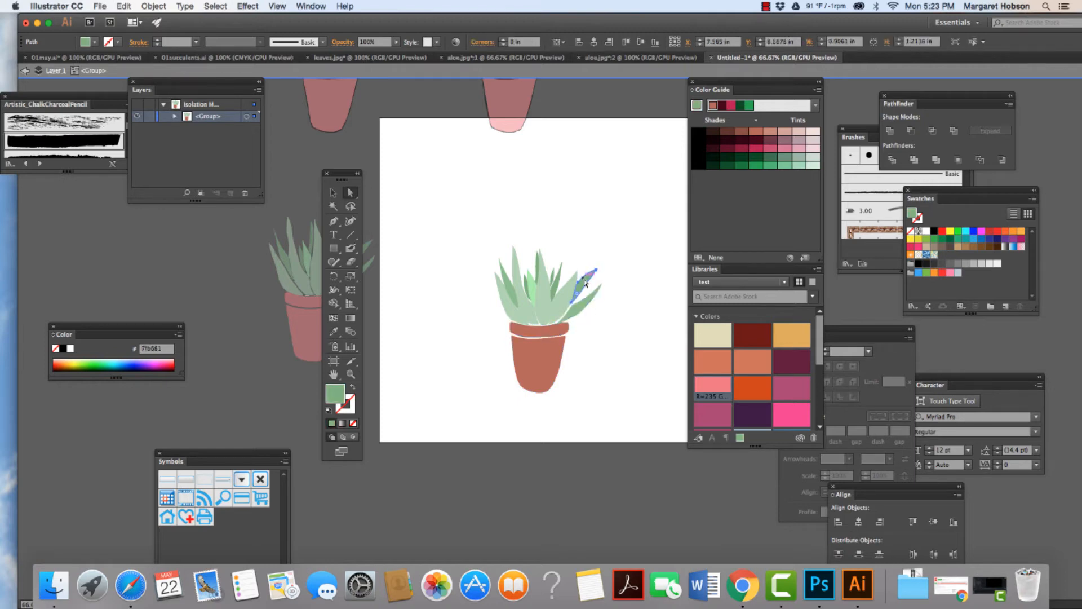
click(565, 301)
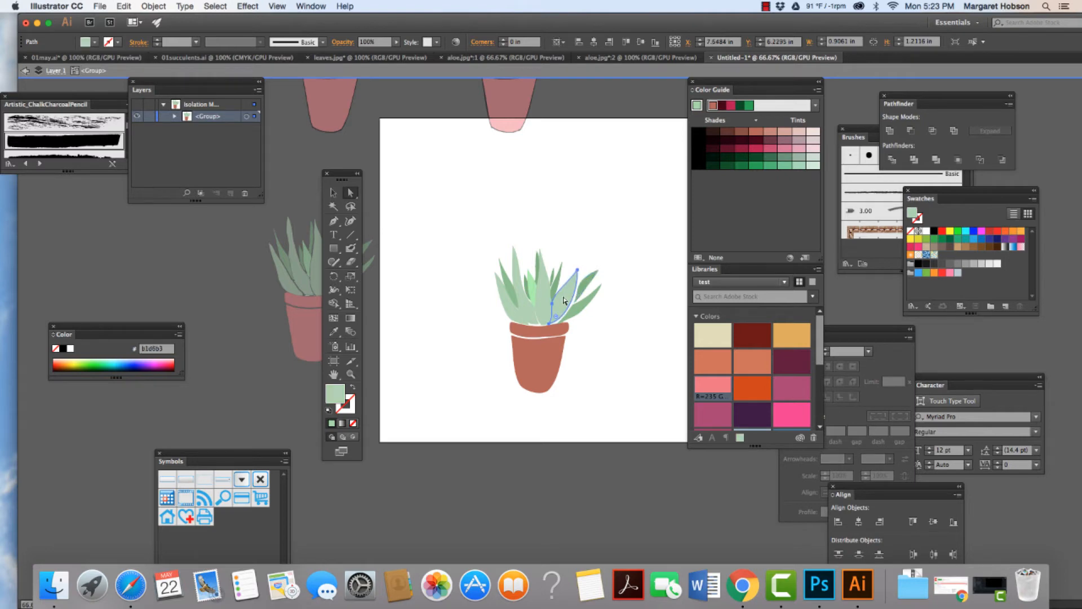
click(559, 284)
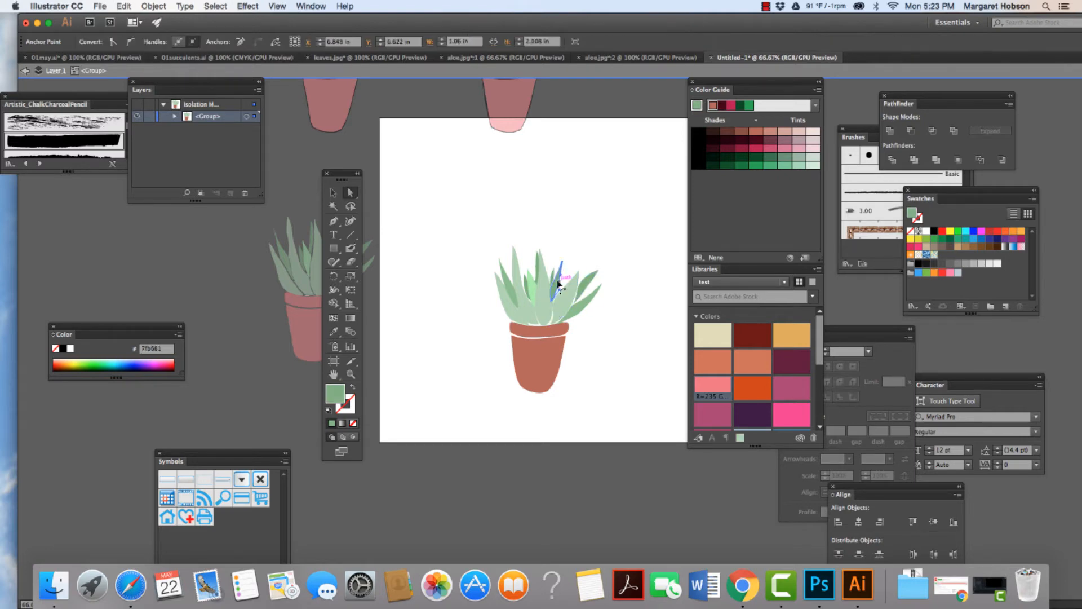
Step: Move the outermost light green leaf on the plant's left side slightly outward, away from the neighboring leaves
click(584, 252)
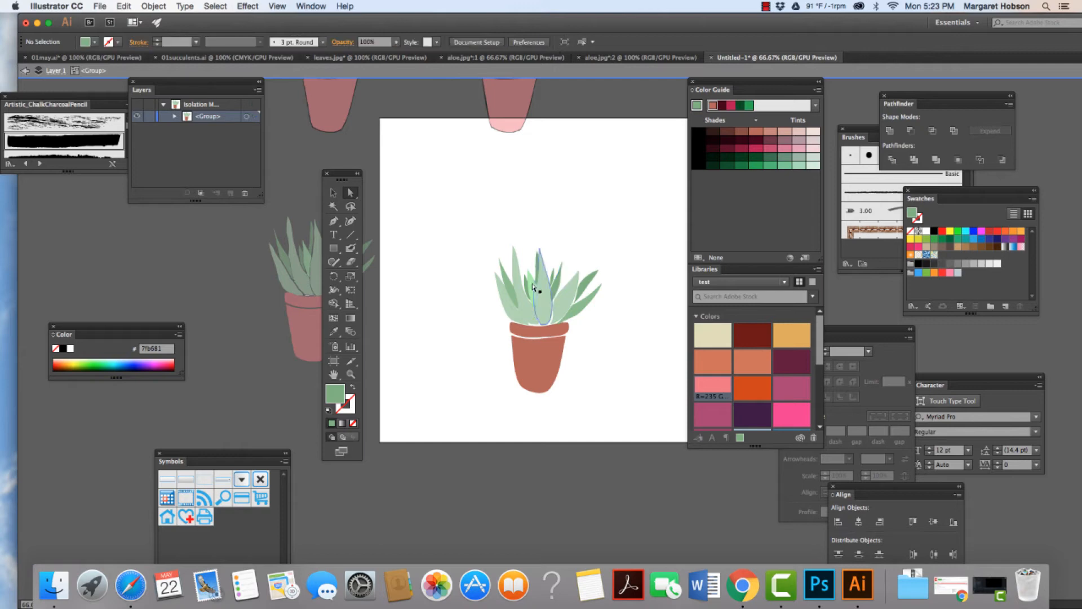
drag(507, 309, 506, 309)
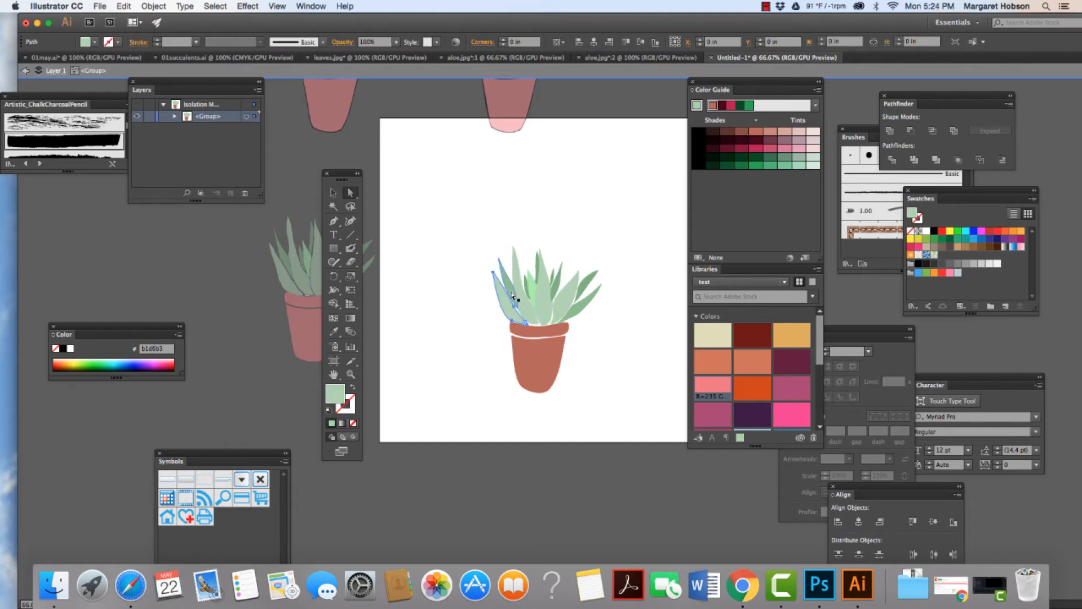
click(510, 290)
click(530, 310)
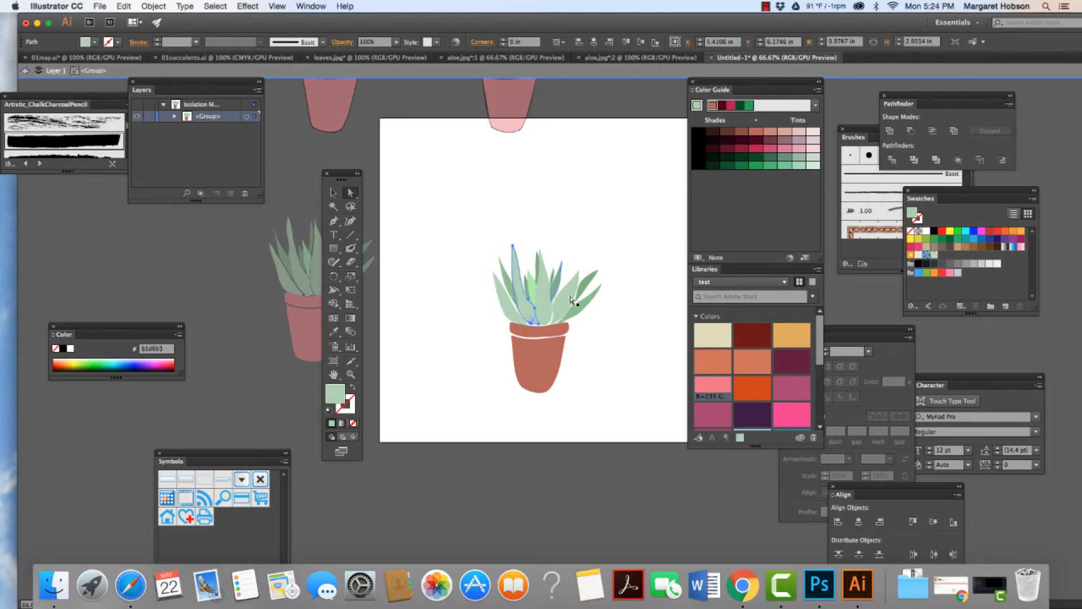
click(631, 303)
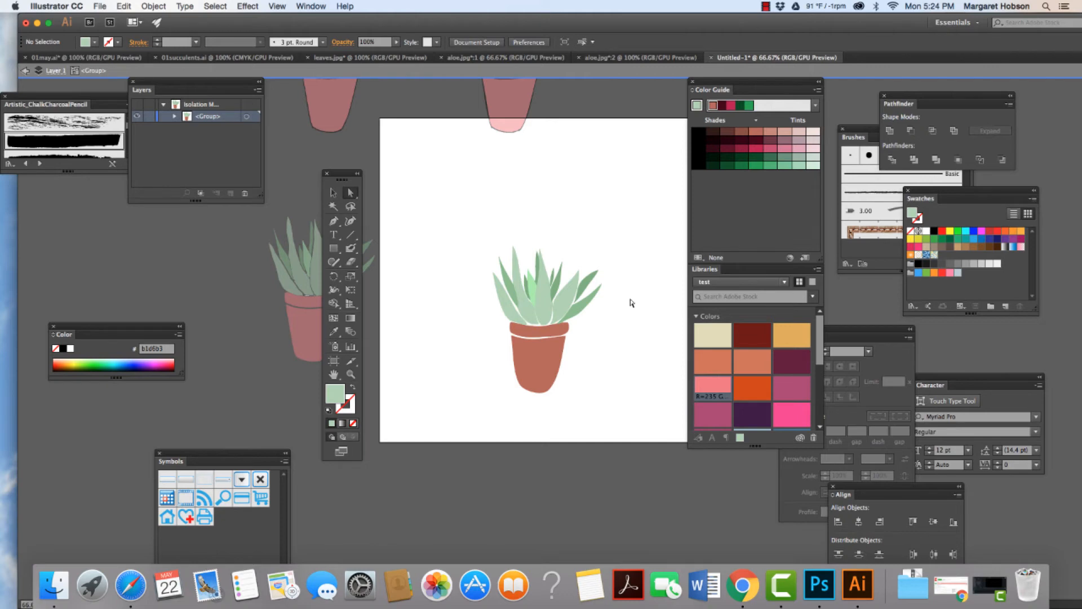
click(547, 273)
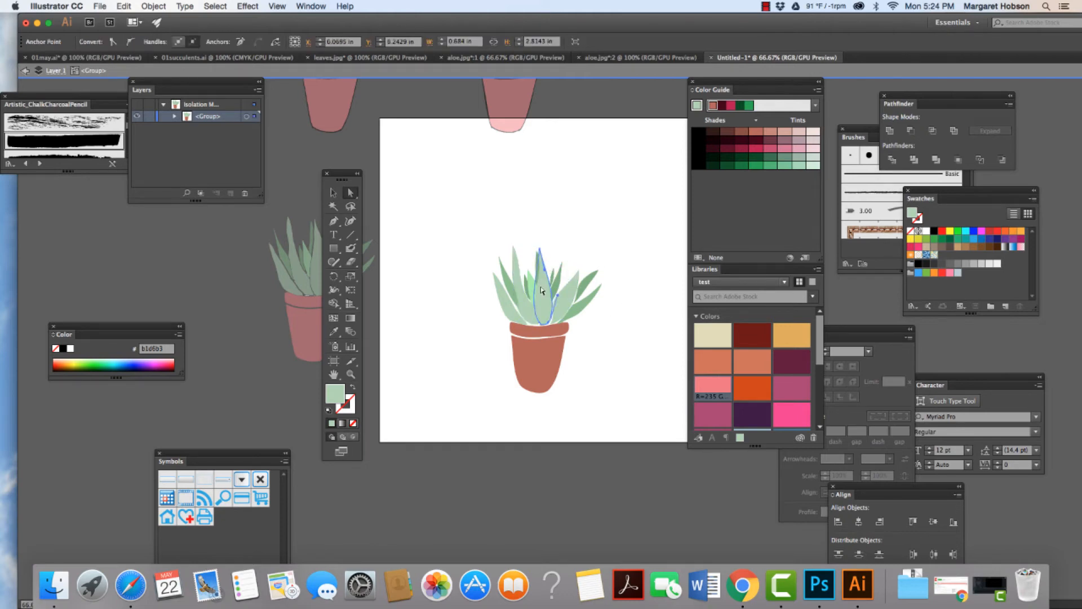
click(592, 240)
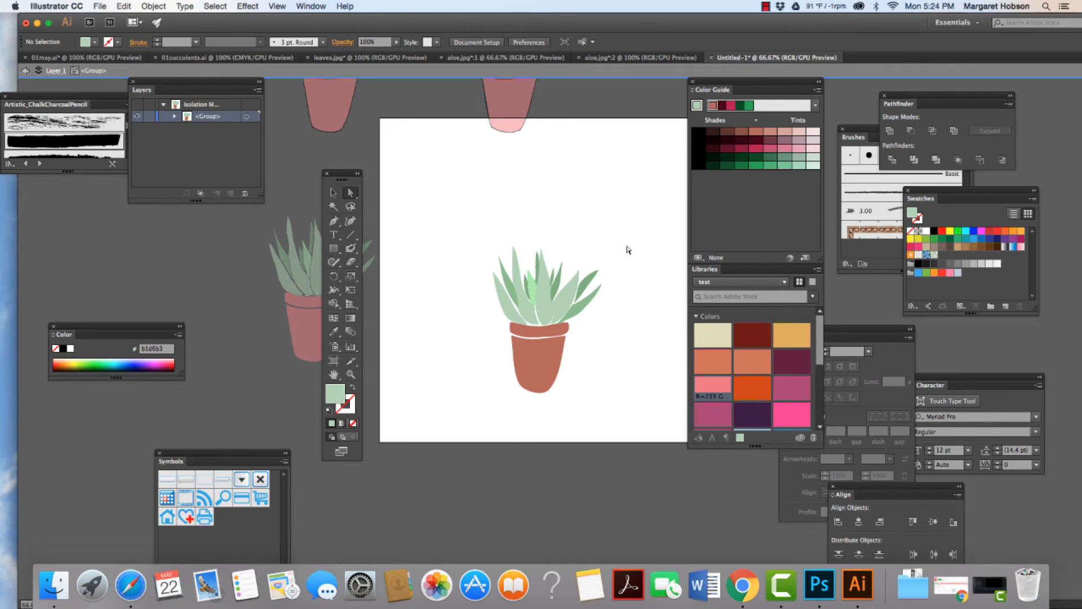
Step: Exit isolation mode and move both outlined plants and the outline-free plant with the pink pot onto the artboard
key(super+minus)
key(super+minus)
key(super+minus)
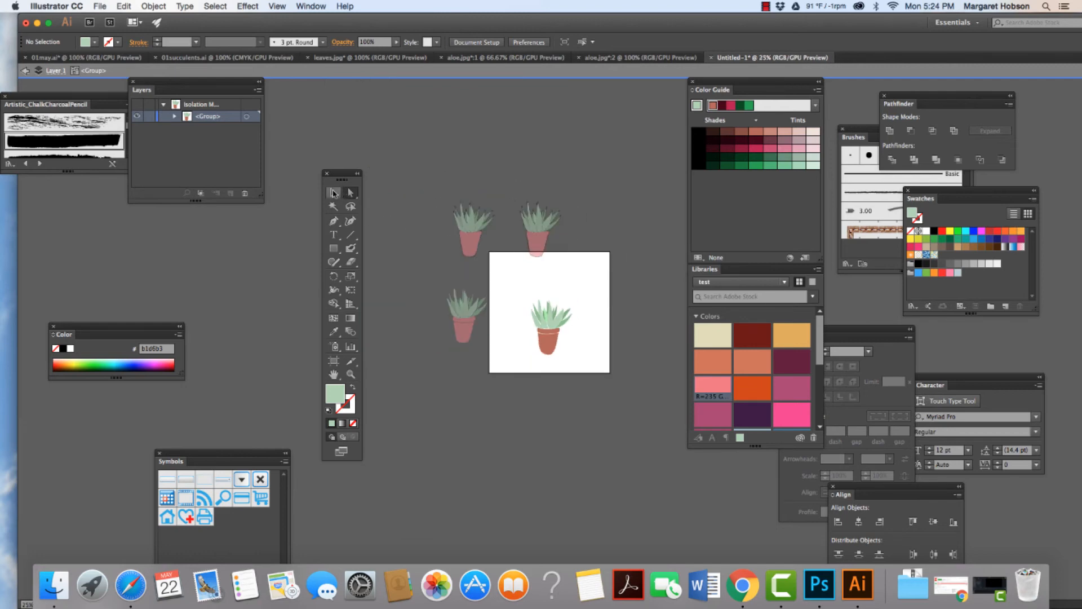
double_click(550, 274)
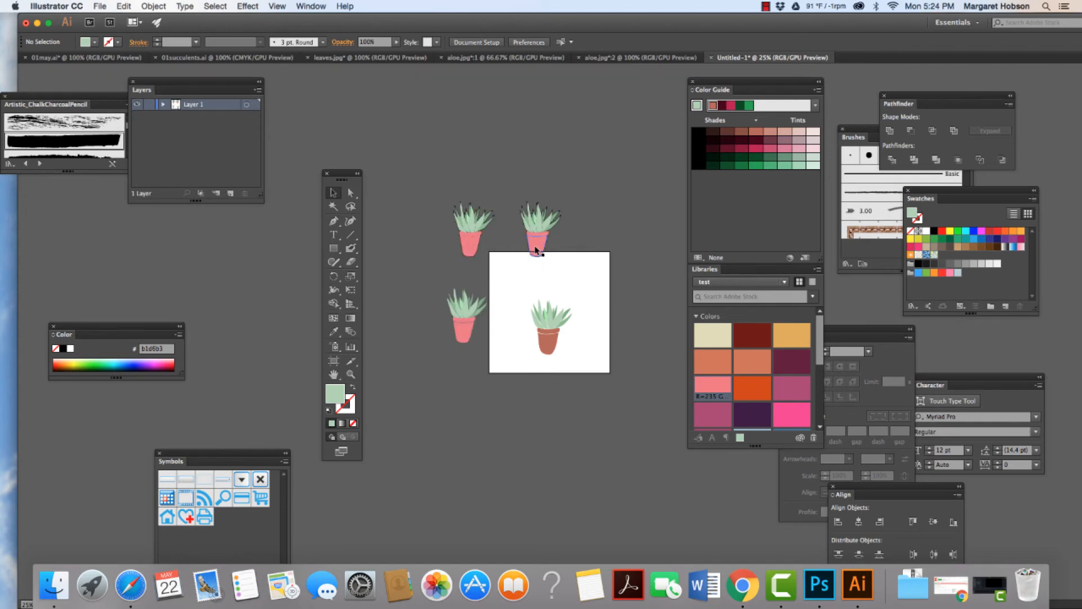
drag(536, 250, 588, 301)
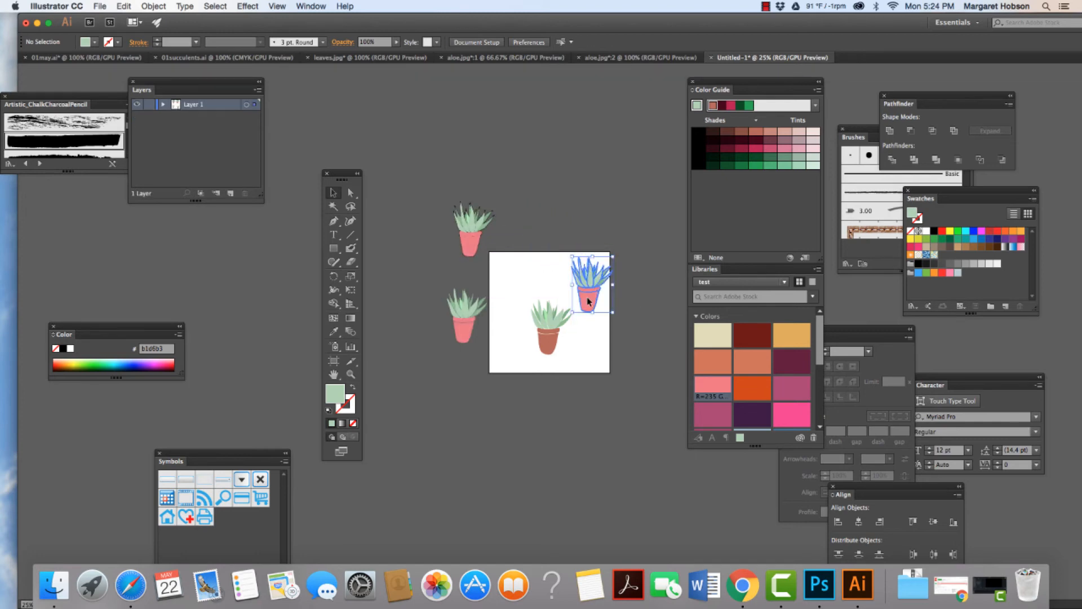
drag(466, 241, 513, 289)
drag(463, 327, 513, 356)
click(479, 374)
Step: Arrange the two outlined plants side by side as an upper row within the artboard
click(351, 375)
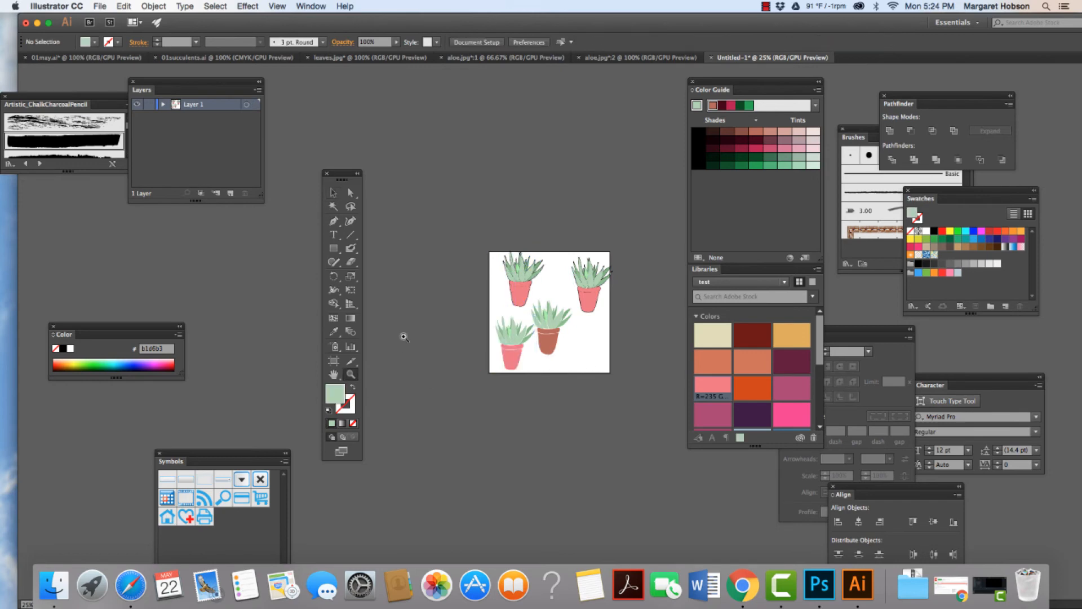
drag(437, 252, 515, 434)
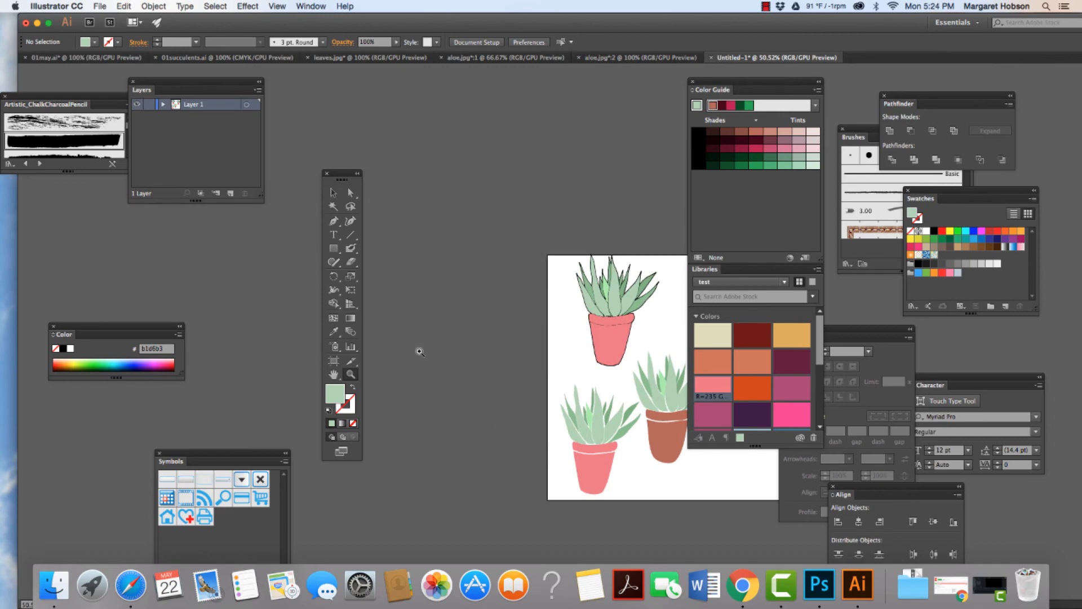
key(h)
drag(560, 346, 424, 247)
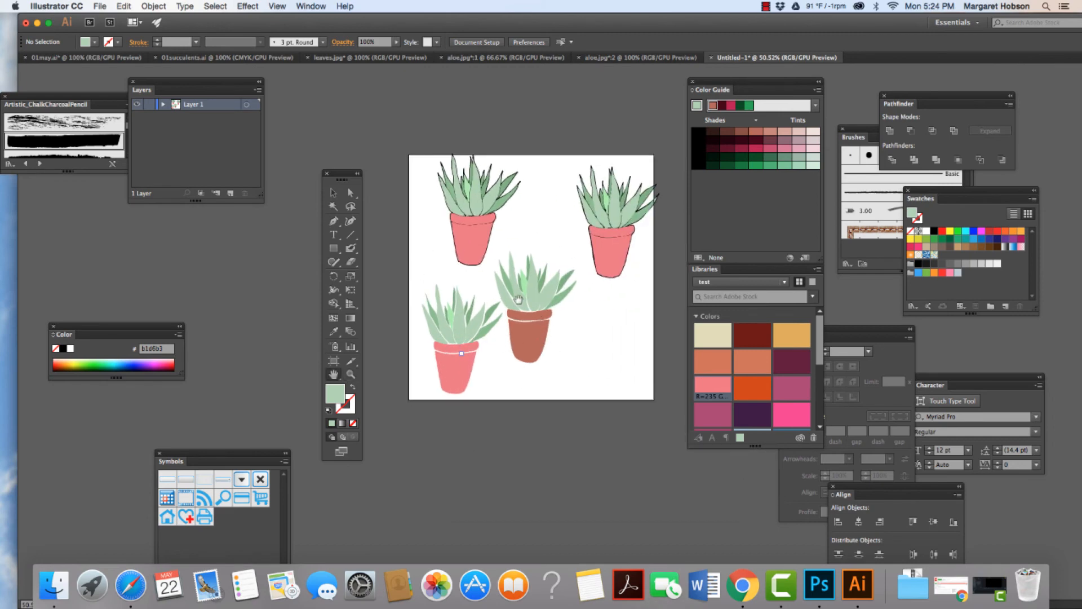
click(333, 192)
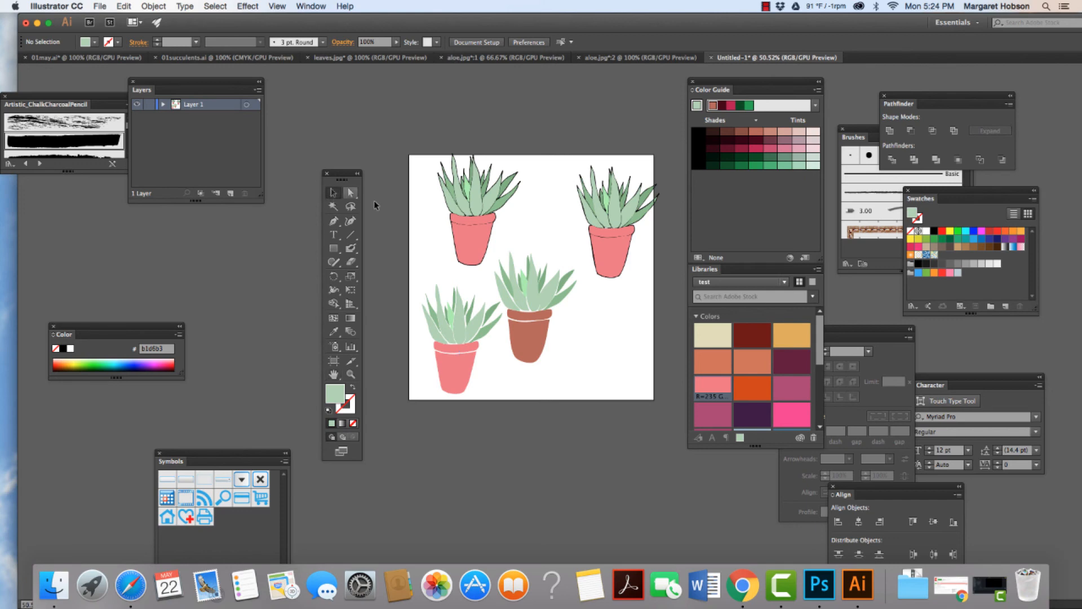
double_click(455, 236)
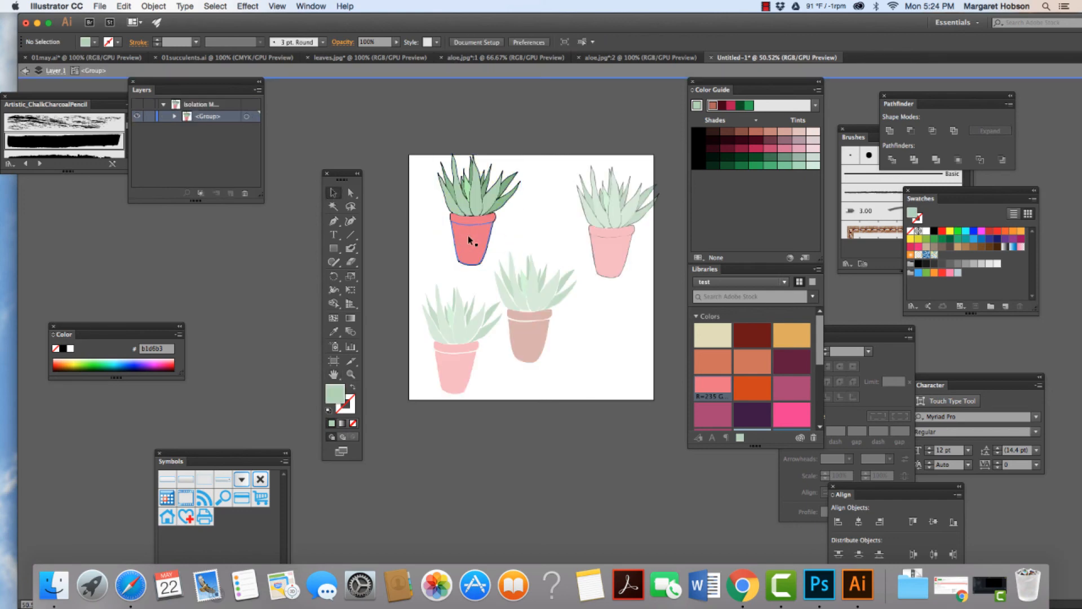
key(Escape)
drag(468, 235, 454, 249)
drag(614, 244, 597, 246)
Step: Arrange the two outline-free plants as a lower row, with the pink pot left of the terracotta one, and clear the selection
click(529, 323)
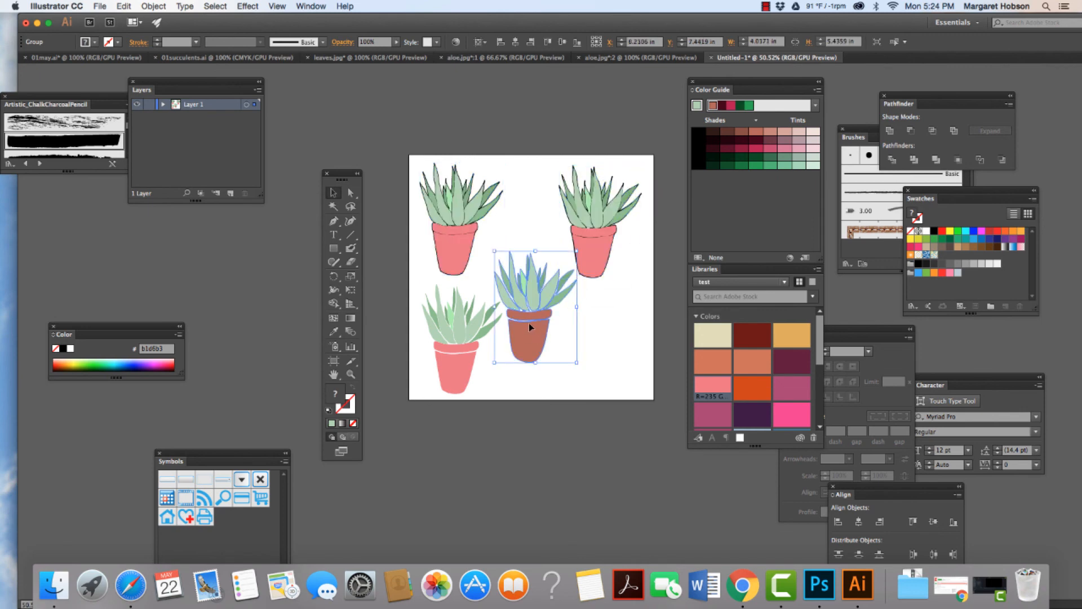
drag(533, 315, 552, 339)
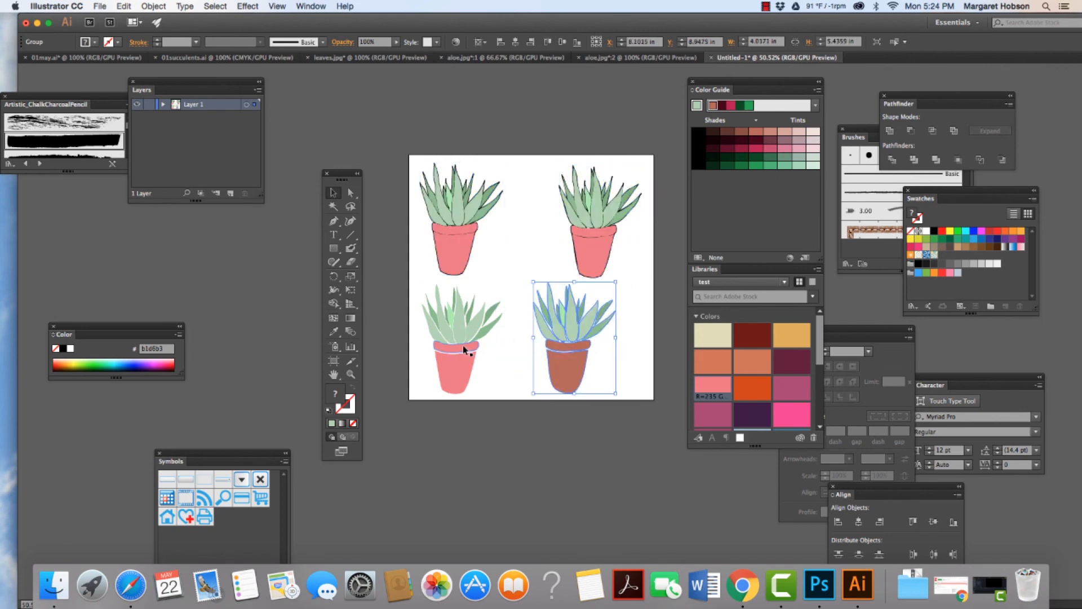
drag(463, 349, 486, 348)
click(520, 258)
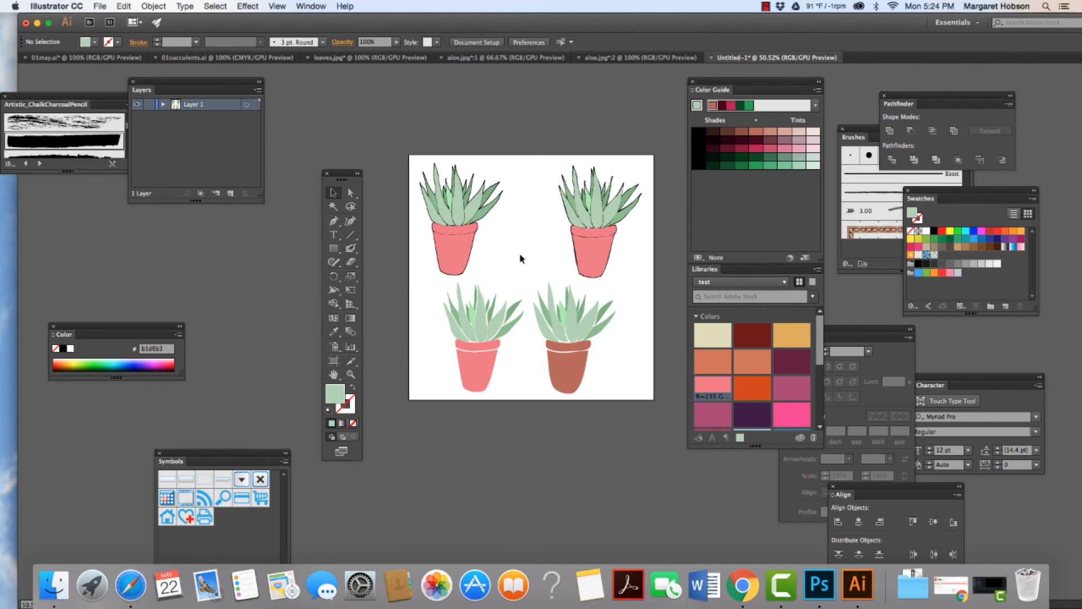